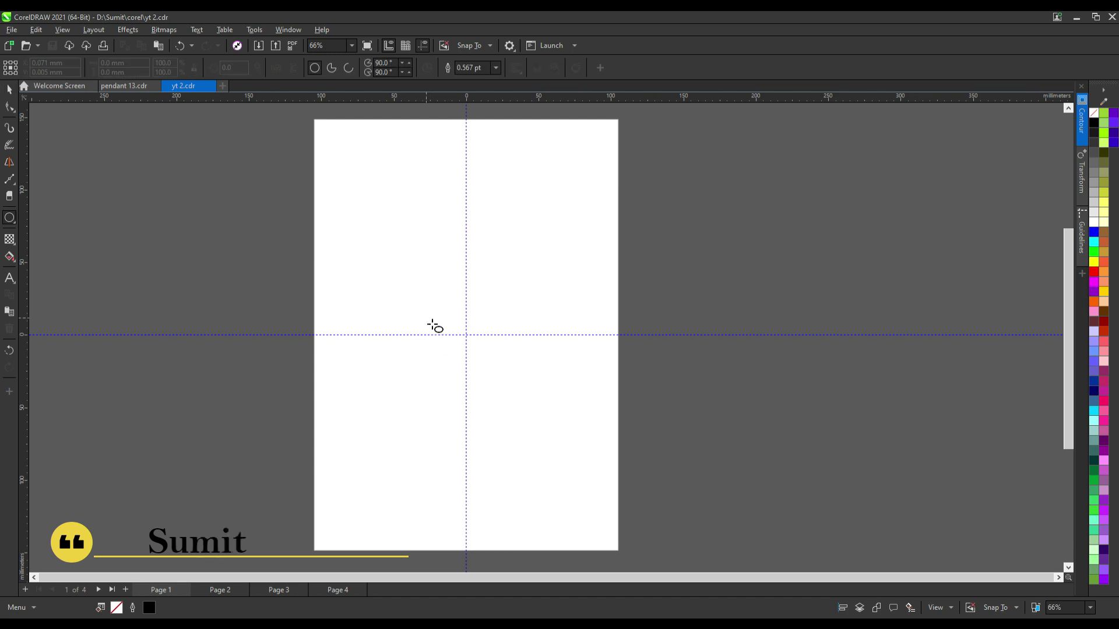
- Draw a circle centred on the guideline intersection and shrink it to about 19.3 mm in diameter
drag(466, 335, 490, 364)
scroll(493, 336, up, 5)
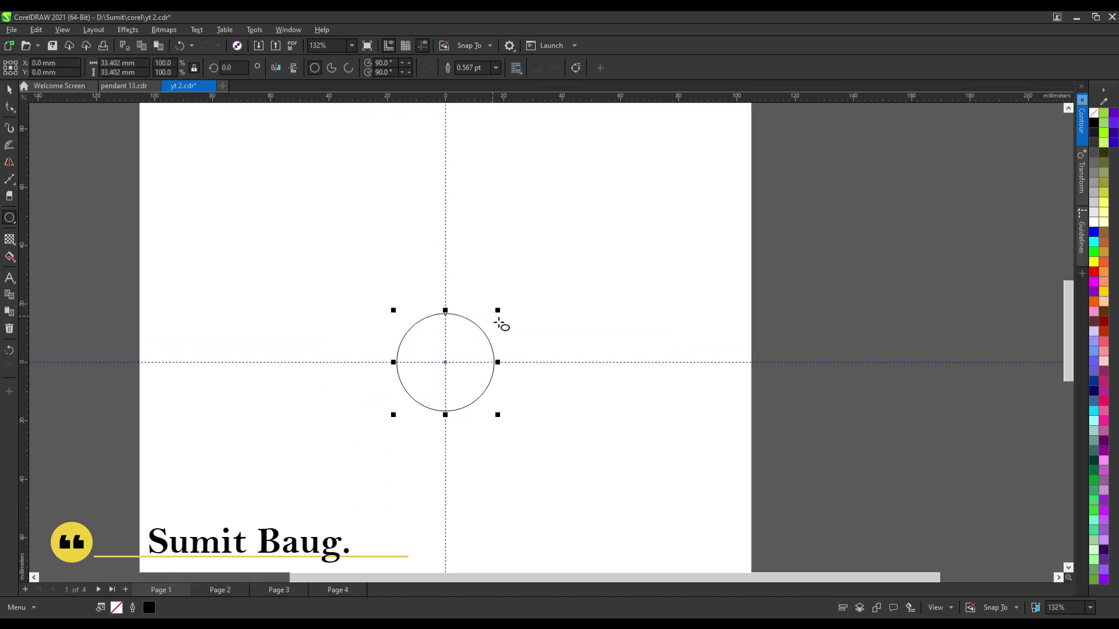
drag(496, 313, 481, 345)
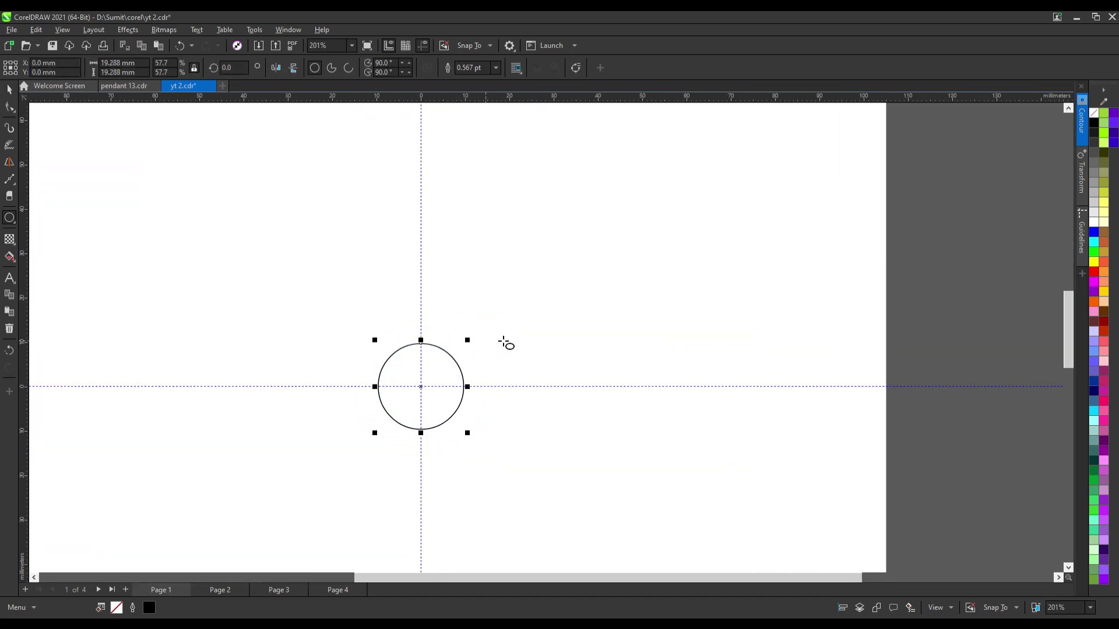
scroll(756, 325, down, 3)
scroll(456, 327, up, 3)
scroll(731, 368, down, 1)
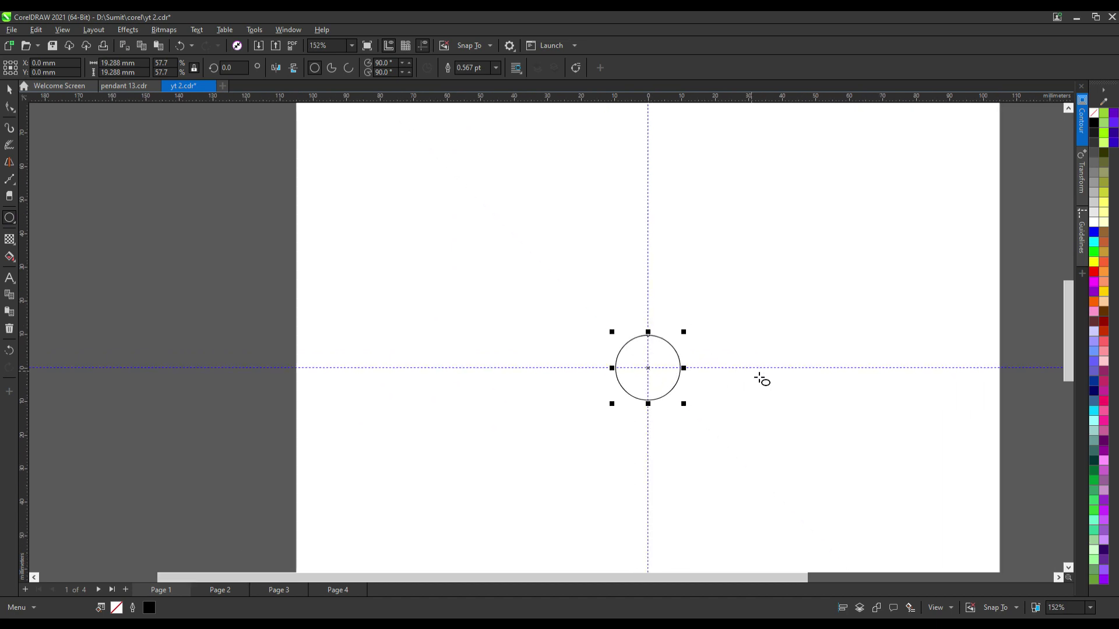
scroll(367, 373, down, 1)
scroll(452, 392, up, 1)
scroll(502, 367, up, 1)
scroll(503, 367, up, 1)
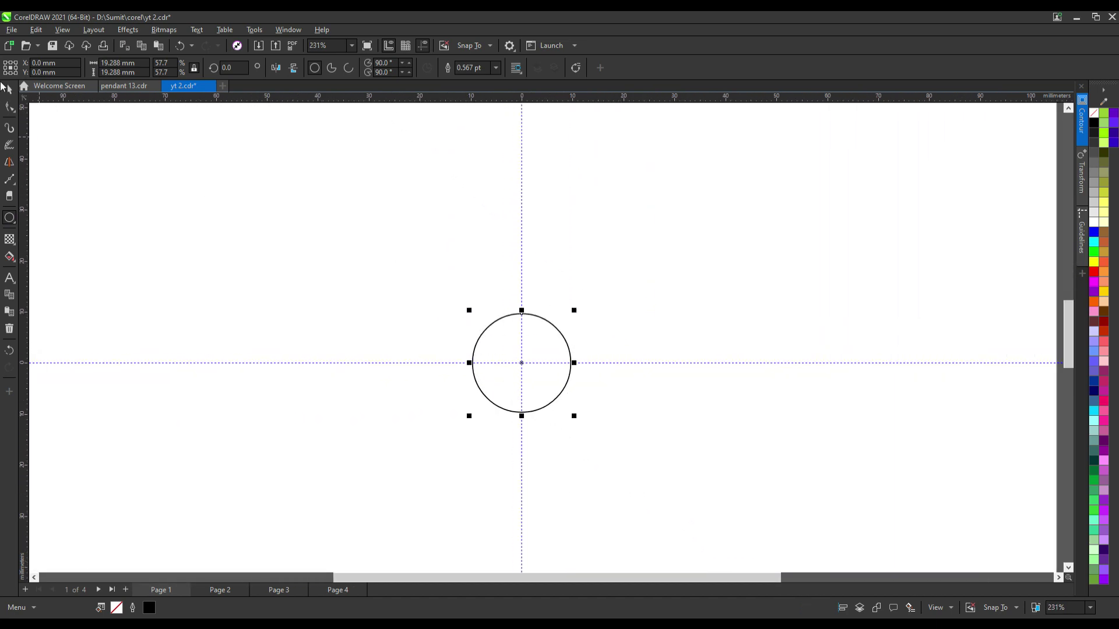
- Fill the circle with light orange and turn it into an elliptical fountain fill with a white centre
key(space)
scroll(516, 373, up, 1)
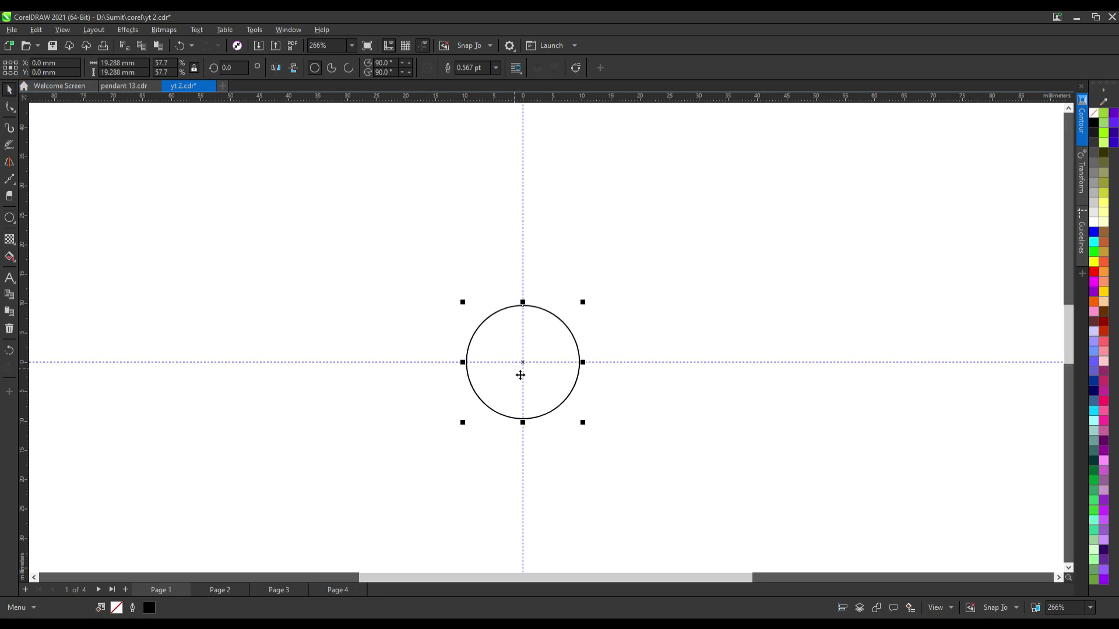
click(1105, 285)
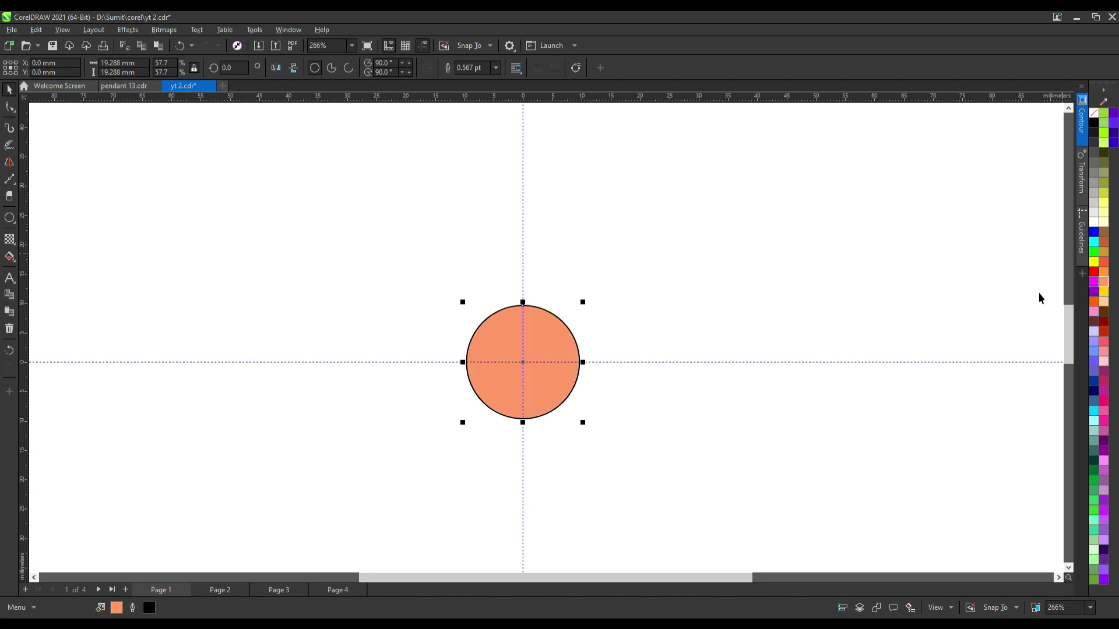
click(10, 256)
drag(546, 367, 494, 365)
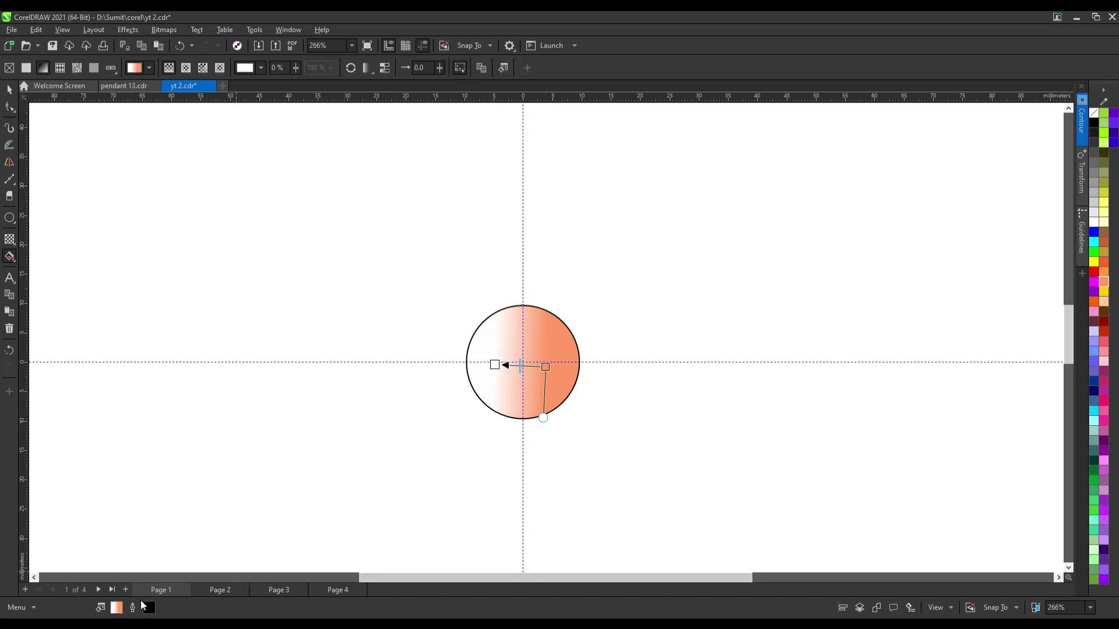
double_click(120, 609)
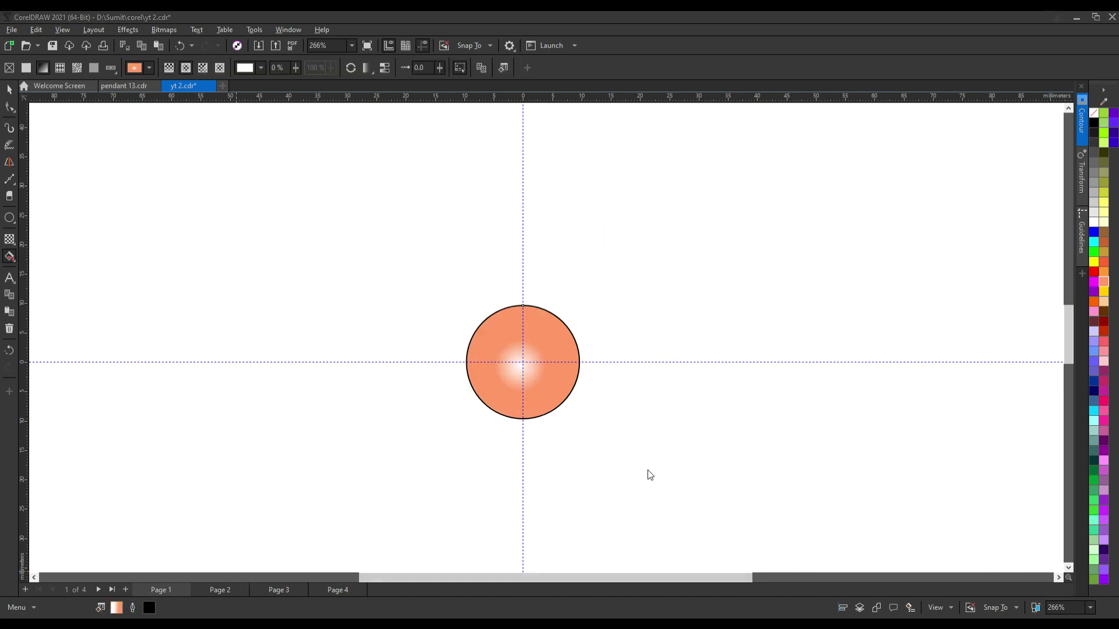
- Stretch the gradient's orange end out to the circle's right edge and place its white centre slightly left on the horizontal guideline
scroll(521, 375, up, 1)
scroll(520, 375, up, 1)
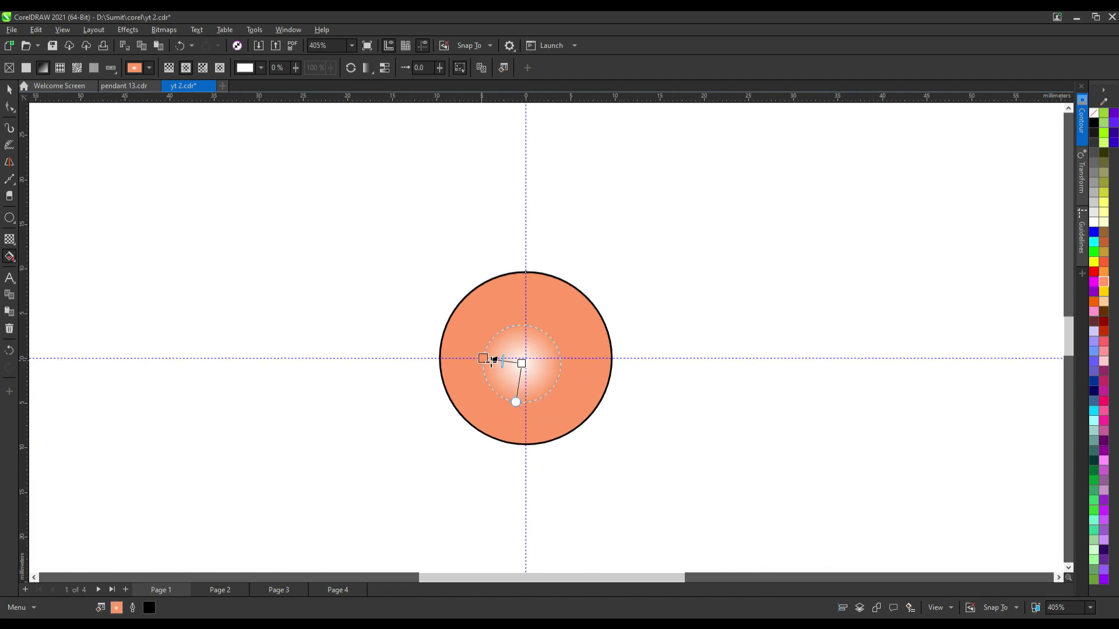
drag(492, 360, 619, 364)
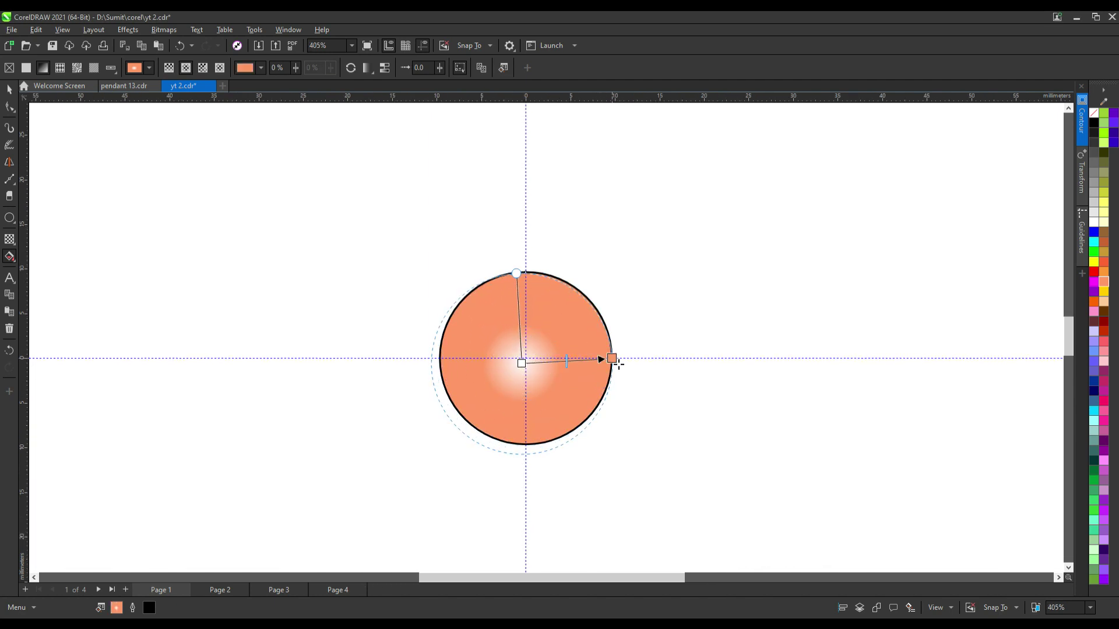
drag(522, 363, 518, 358)
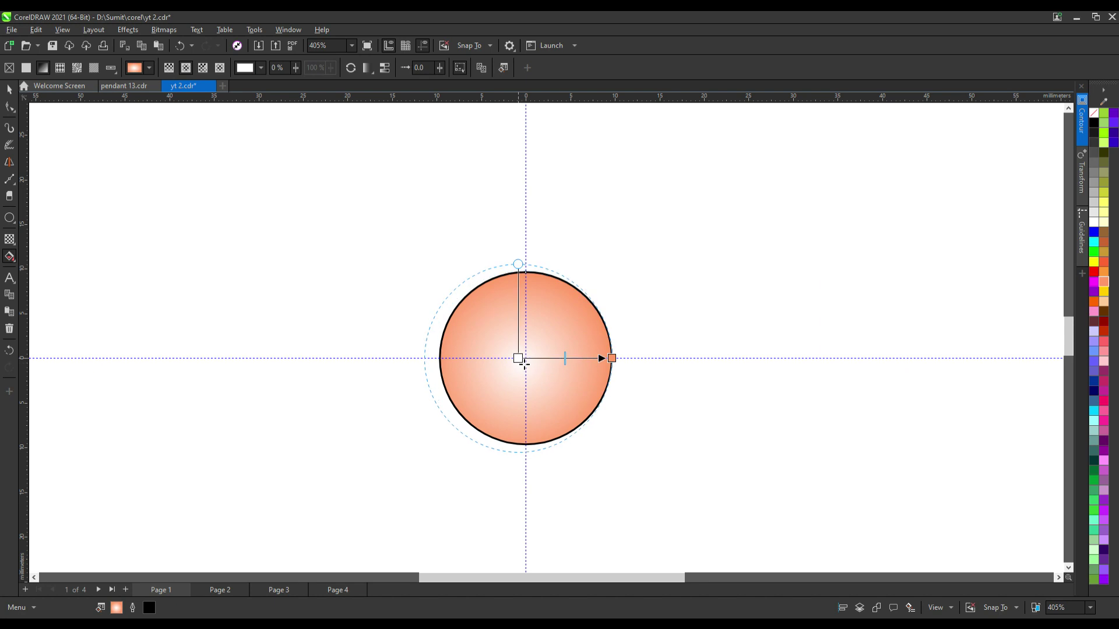
- Add a darker orange-brown node at 20% near the gradient's outer end, then pull that end slightly inside the circle's edge
scroll(600, 362, up, 5)
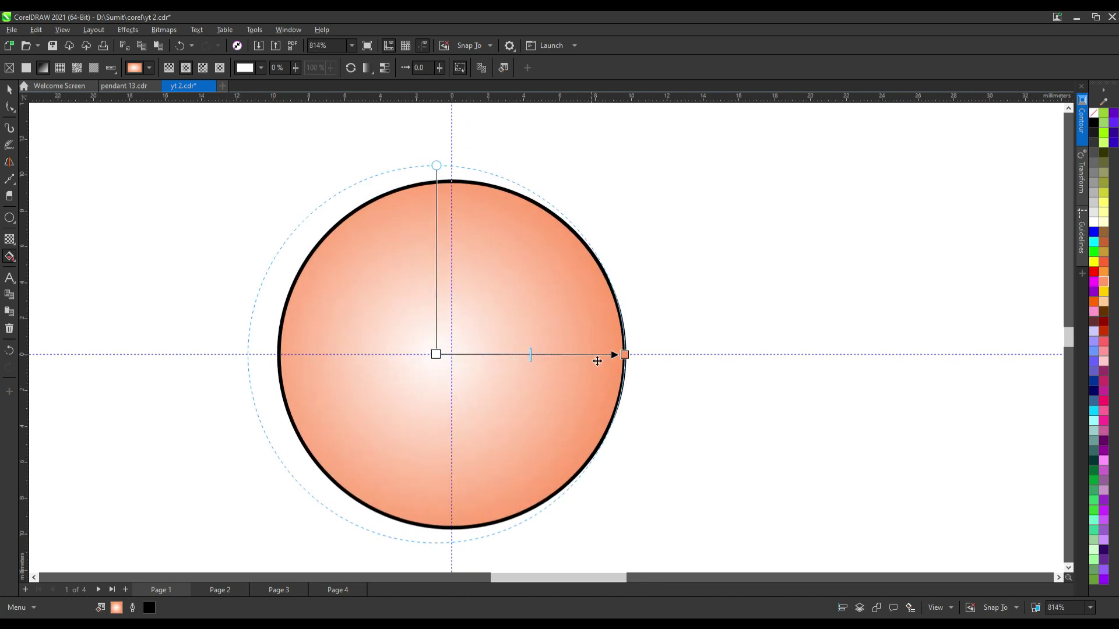
double_click(592, 358)
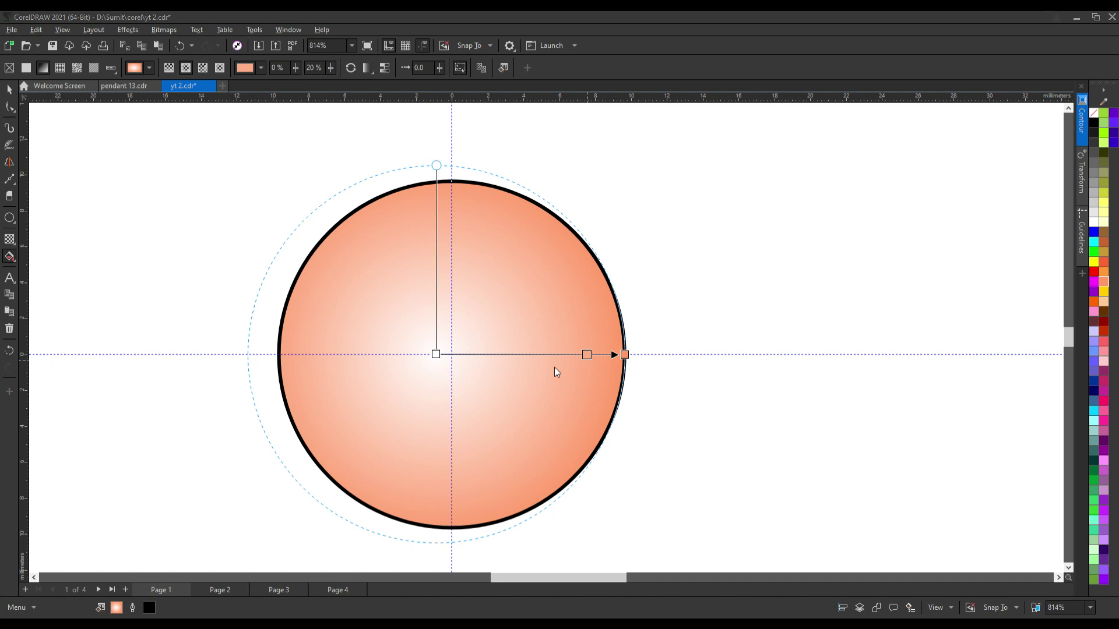
click(590, 432)
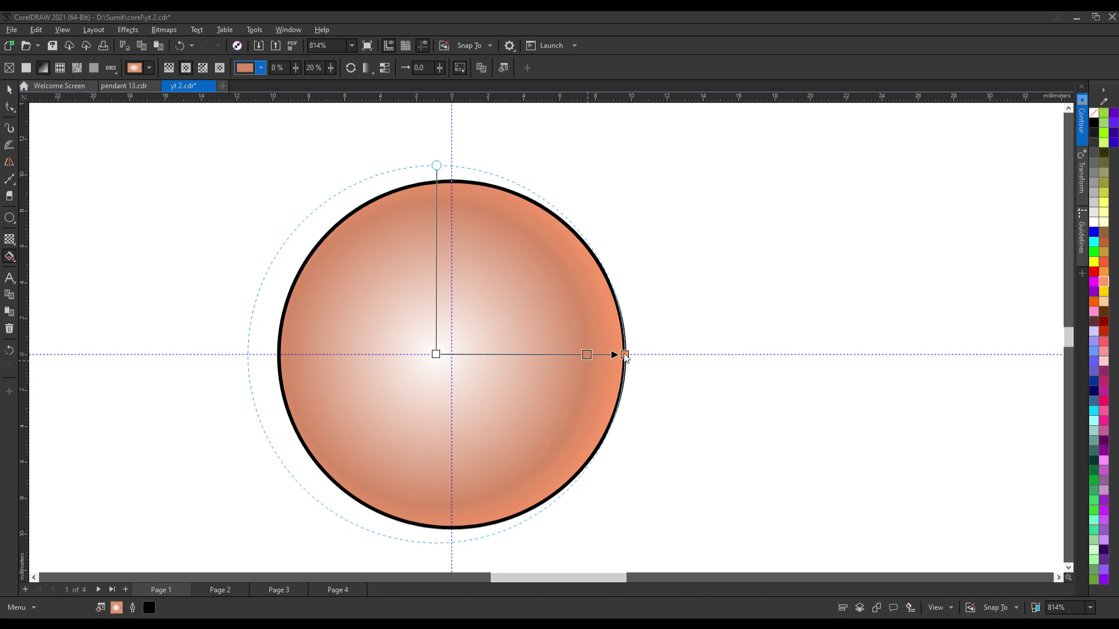
drag(623, 359, 574, 363)
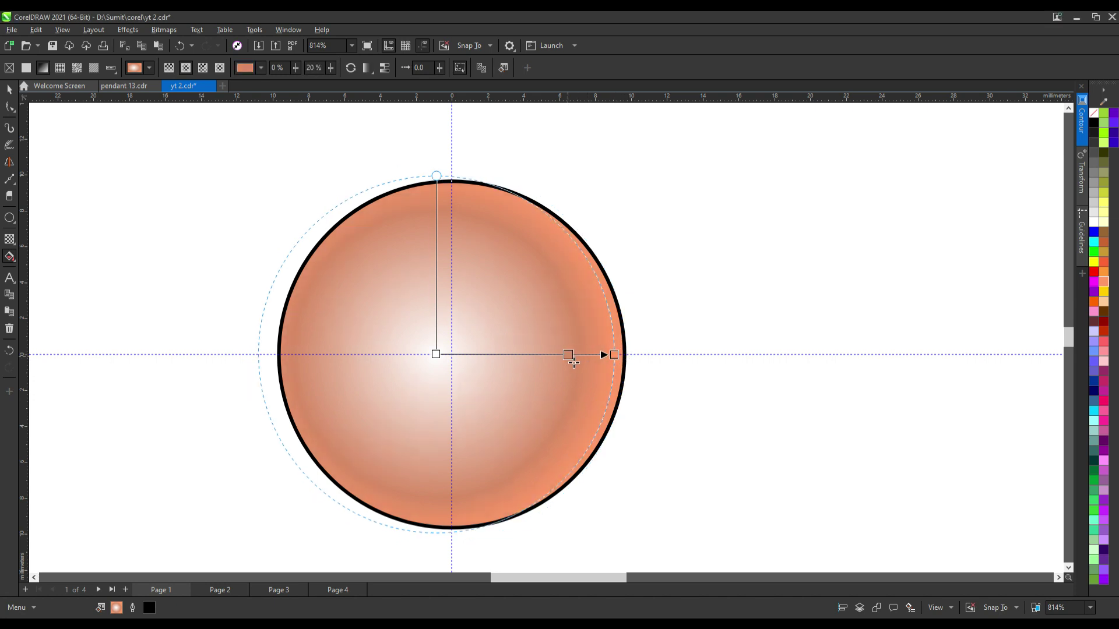
- Add a pale peach gradient node at 58% and deepen the brown of the node near the outer end
double_click(517, 360)
click(493, 425)
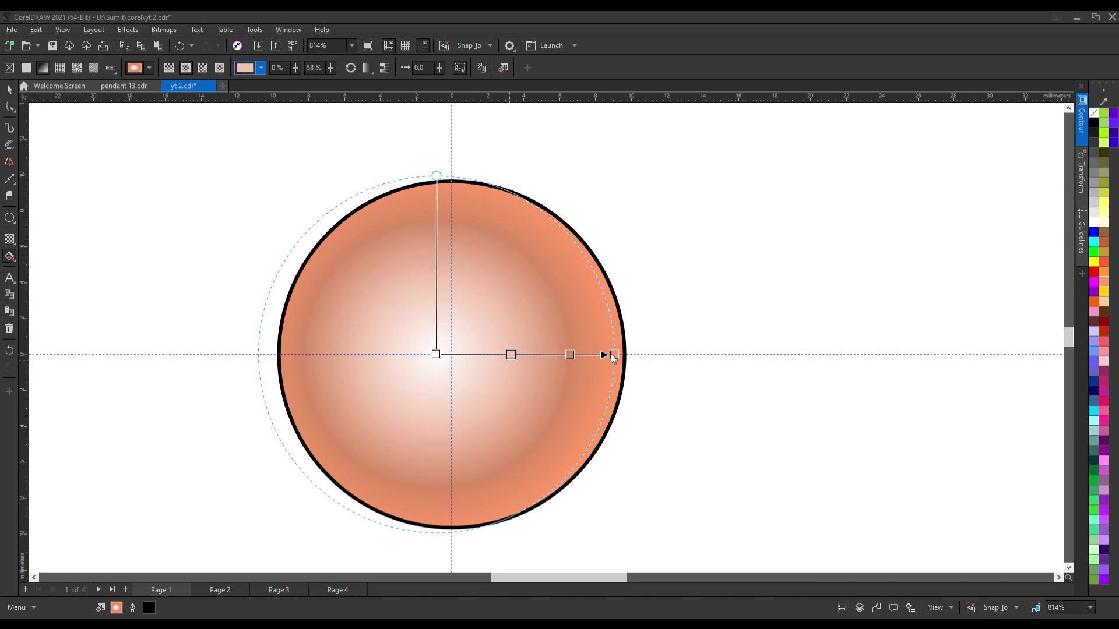
click(570, 355)
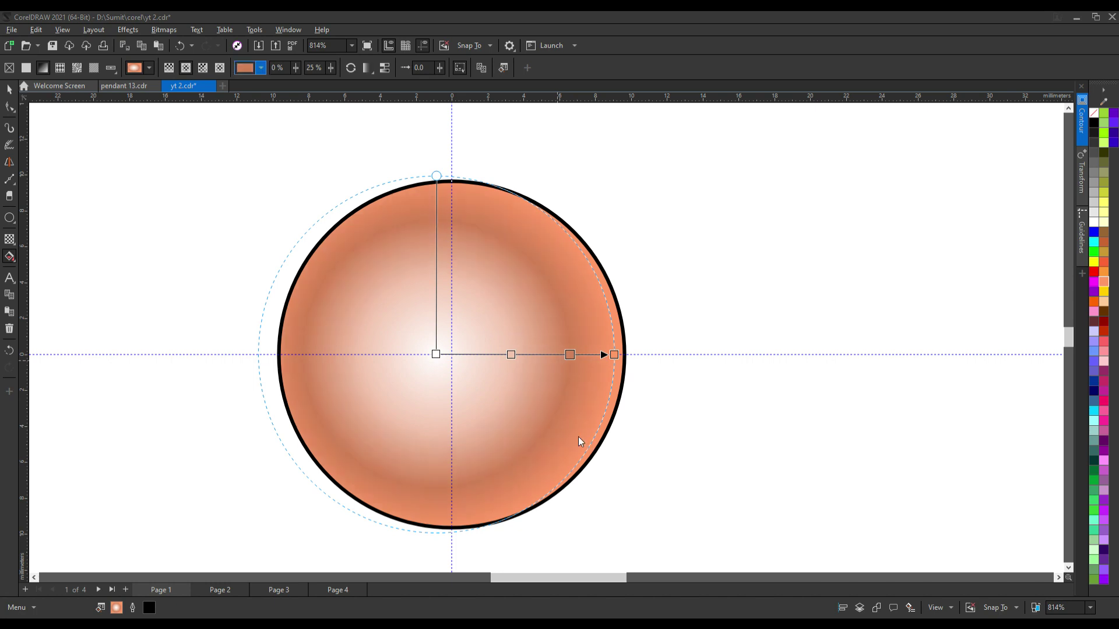
- Add another pale peach node at 83% near the gradient's centre, nudge it inward and fine-tune the outer end
double_click(466, 355)
click(444, 421)
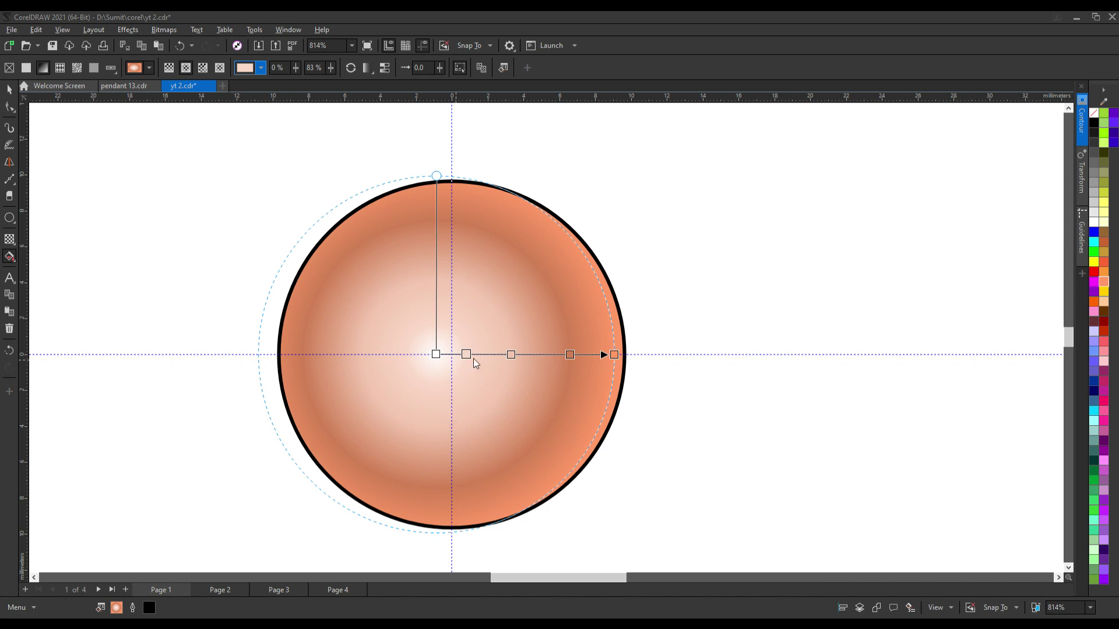
drag(472, 362, 467, 363)
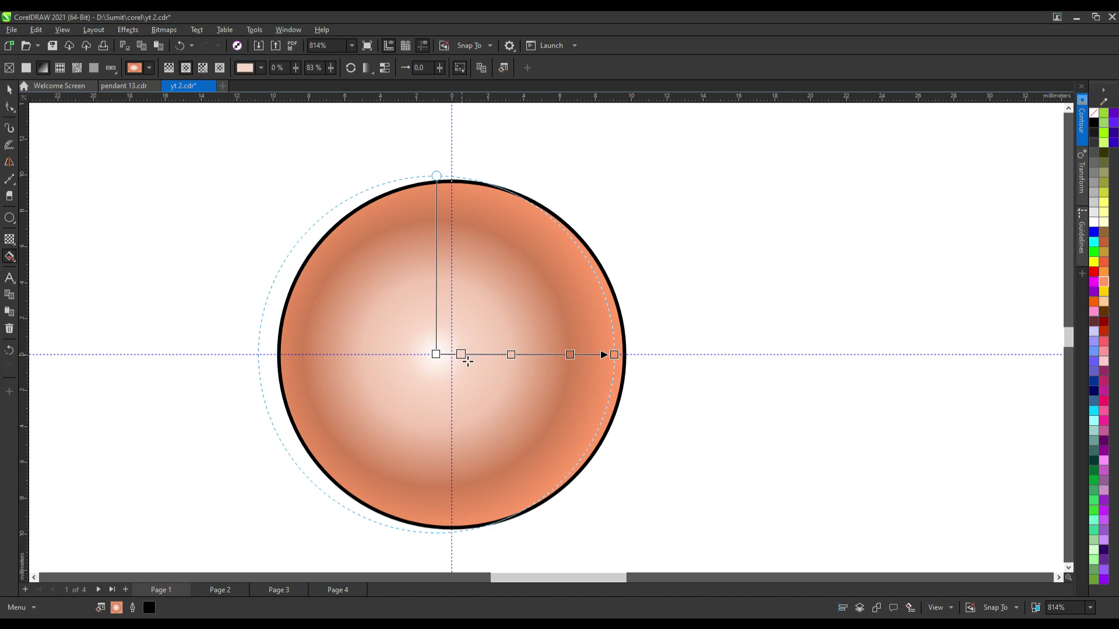
drag(619, 362, 620, 359)
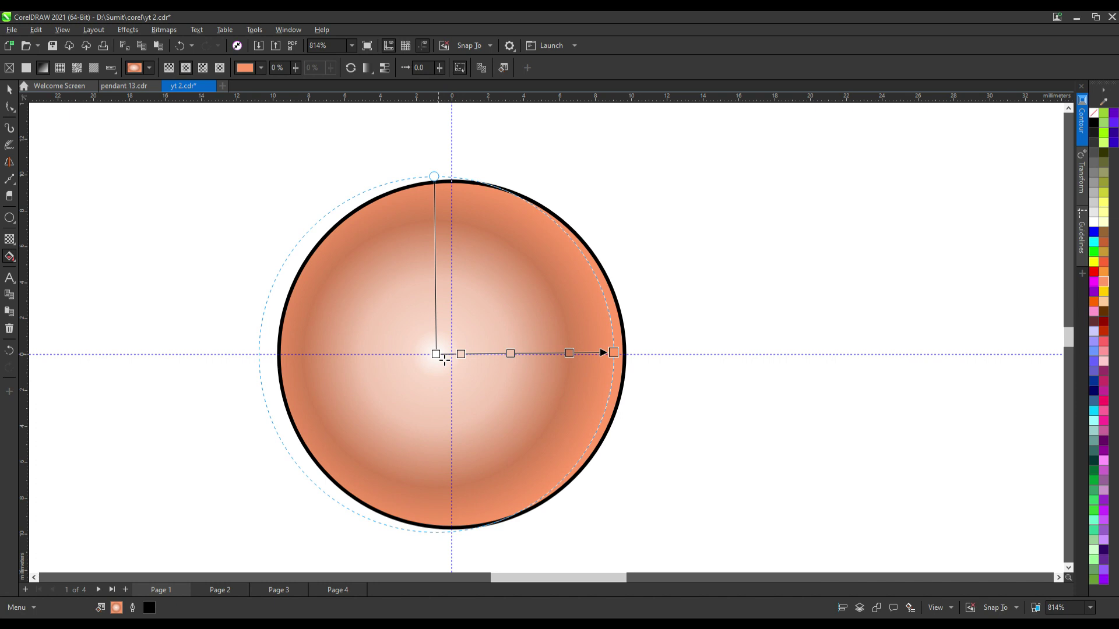
- Move the middle peach node close to the one nearest the centre and lighten the gradient's outer-end colour
scroll(466, 365, down, 5)
click(625, 332)
scroll(604, 356, down, 4)
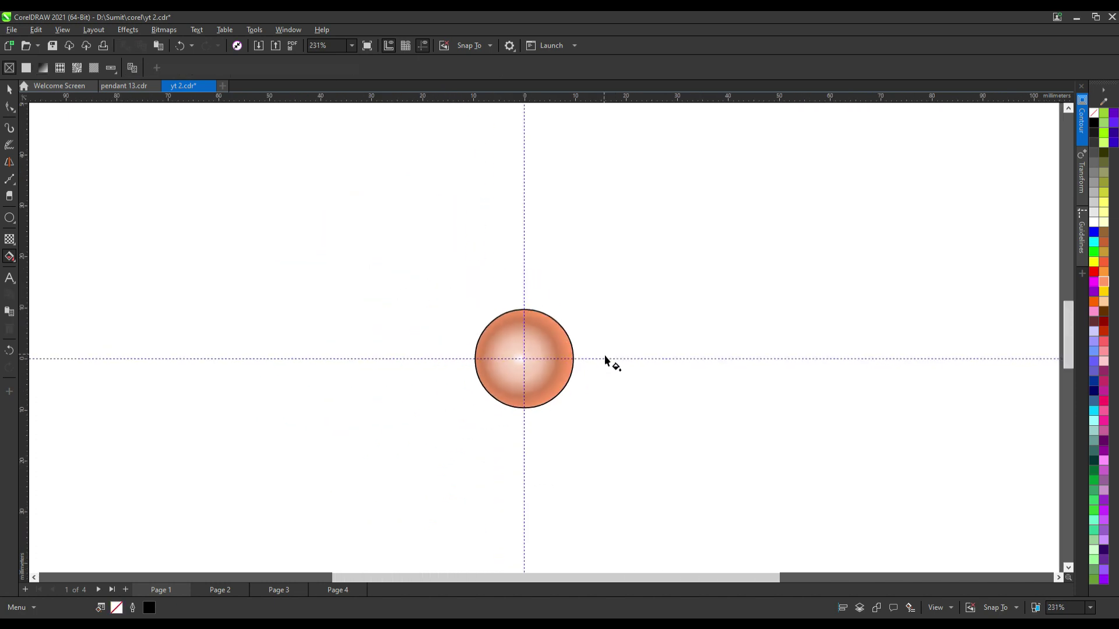
scroll(604, 359, down, 3)
scroll(557, 358, up, 9)
click(559, 373)
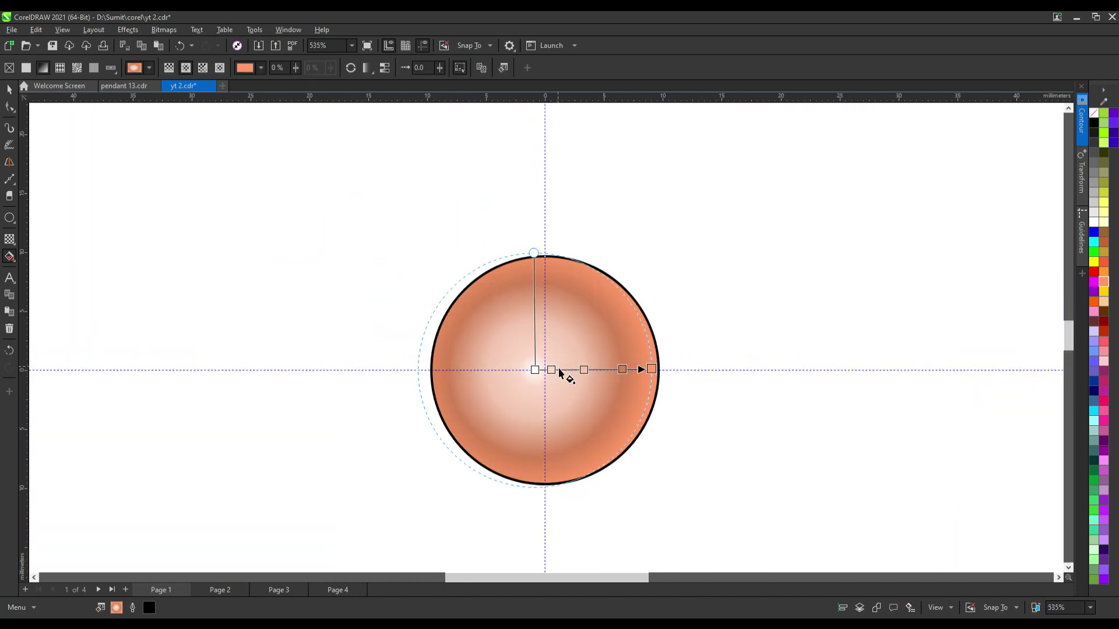
drag(585, 372, 655, 376)
scroll(654, 373, up, 2)
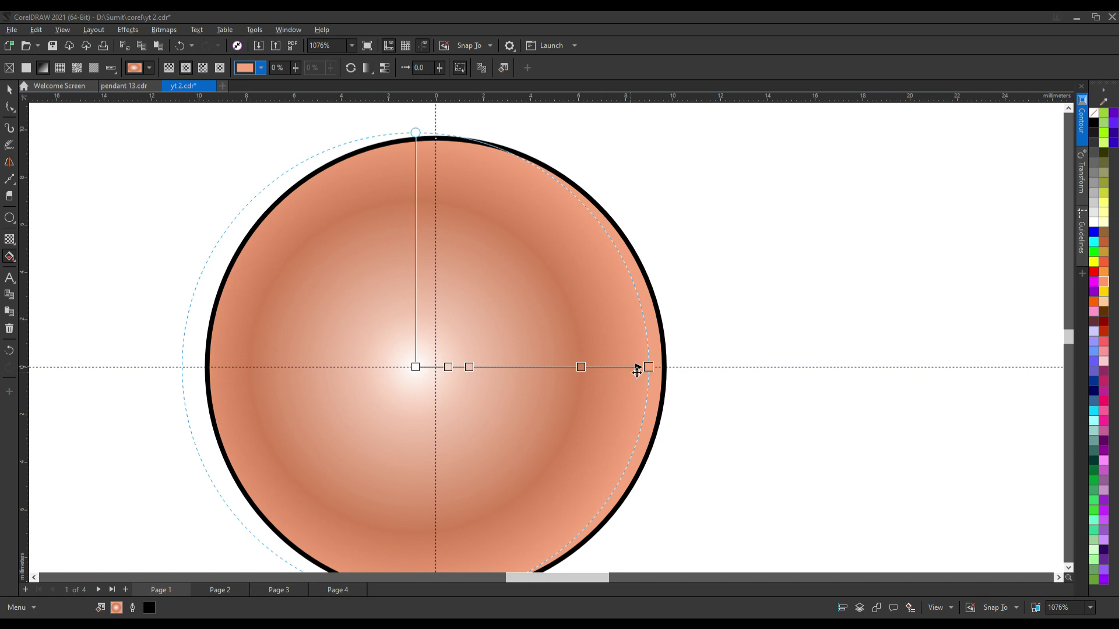
- Add a gradient node just inside the outer end, recolour the end pale peach and extend it nearly to the circle's edge
double_click(627, 368)
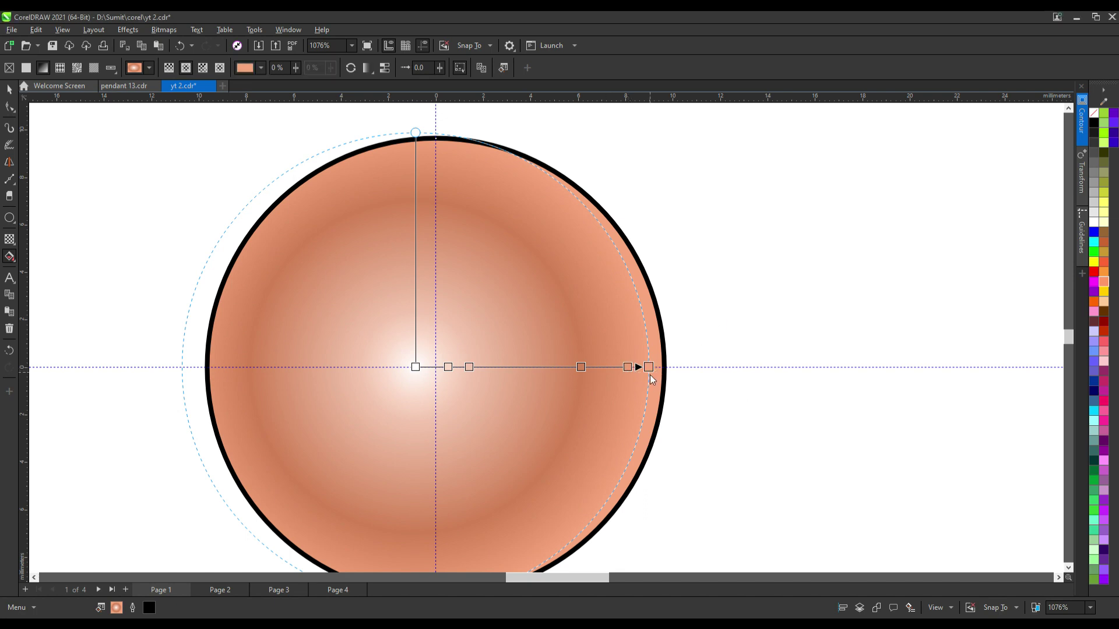
click(617, 436)
click(628, 438)
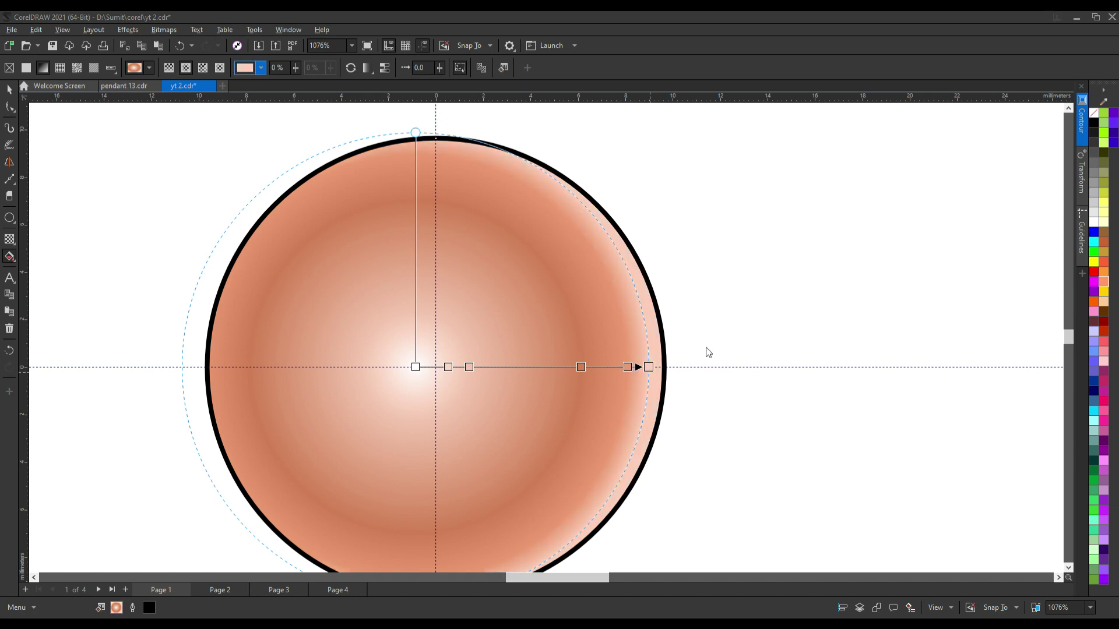
drag(655, 374, 662, 373)
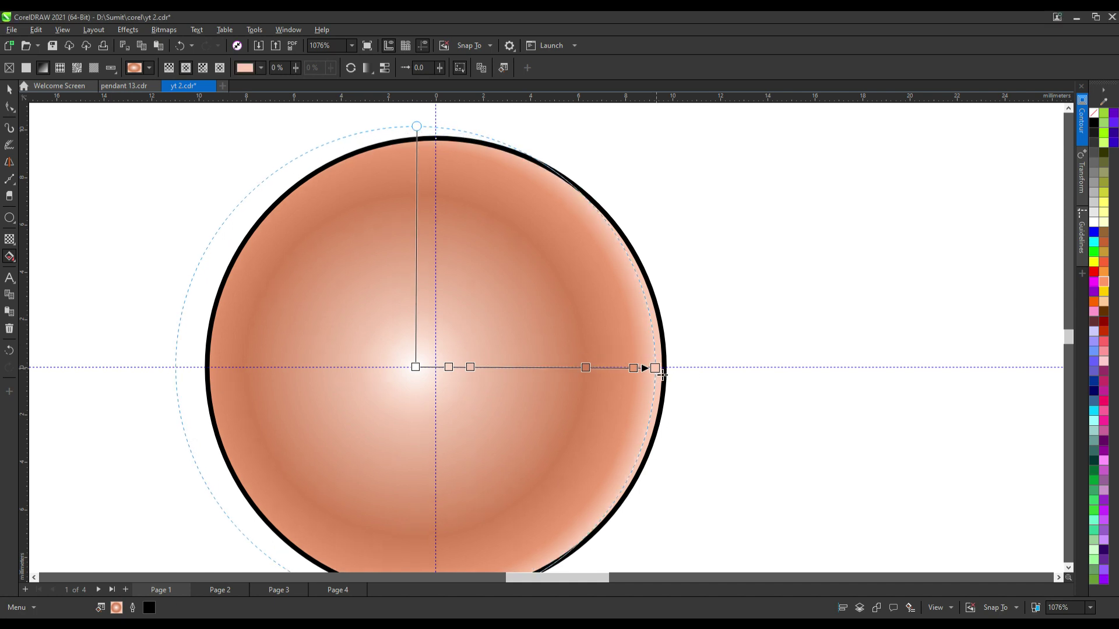
- Examine the shaded circle without its gradient handles, from a distance and up close
scroll(662, 373, down, 2)
click(711, 343)
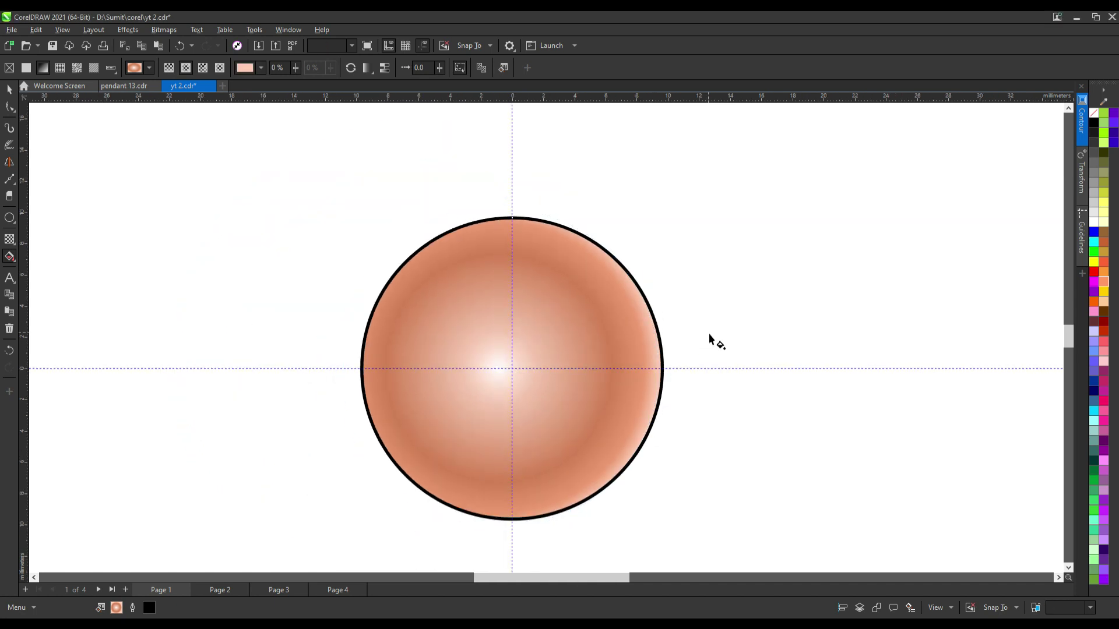
scroll(712, 346, down, 5)
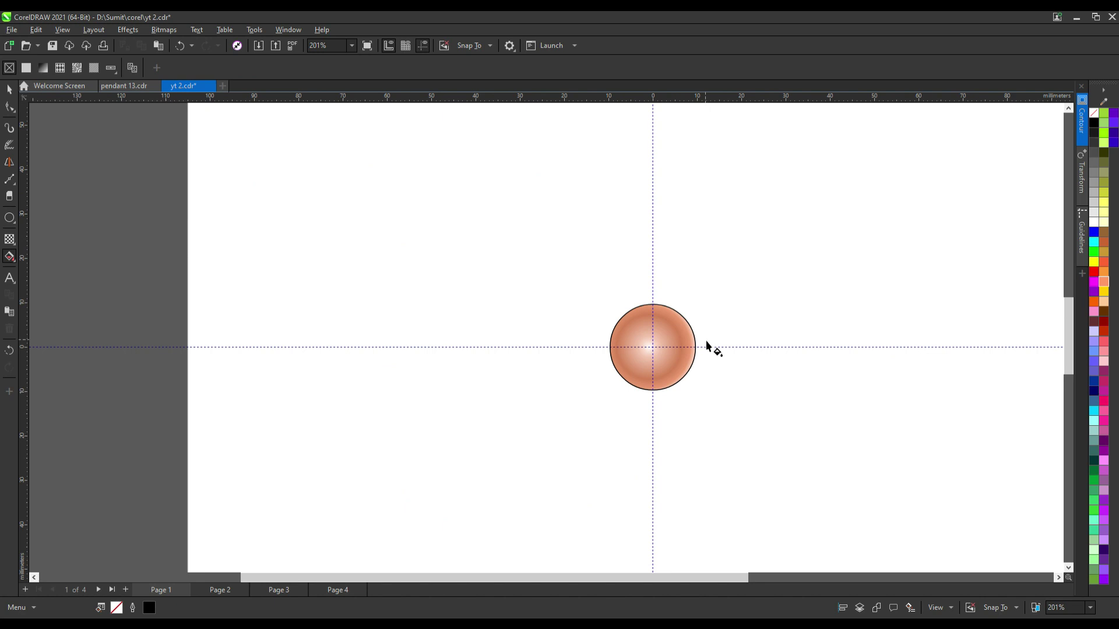
scroll(706, 347, up, 3)
scroll(582, 320, down, 3)
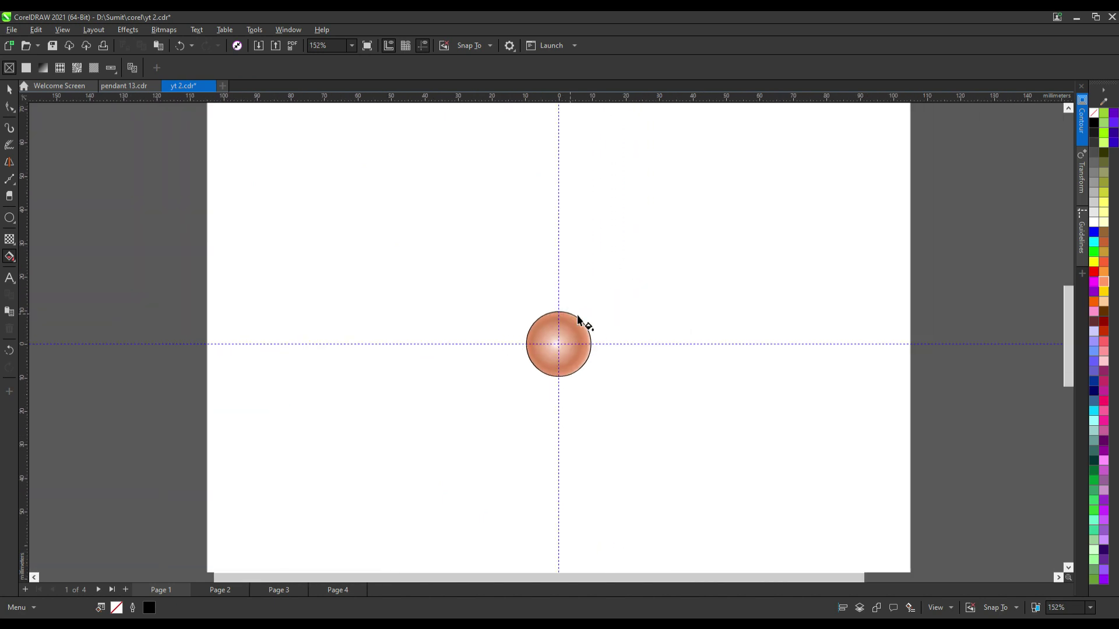
click(8, 89)
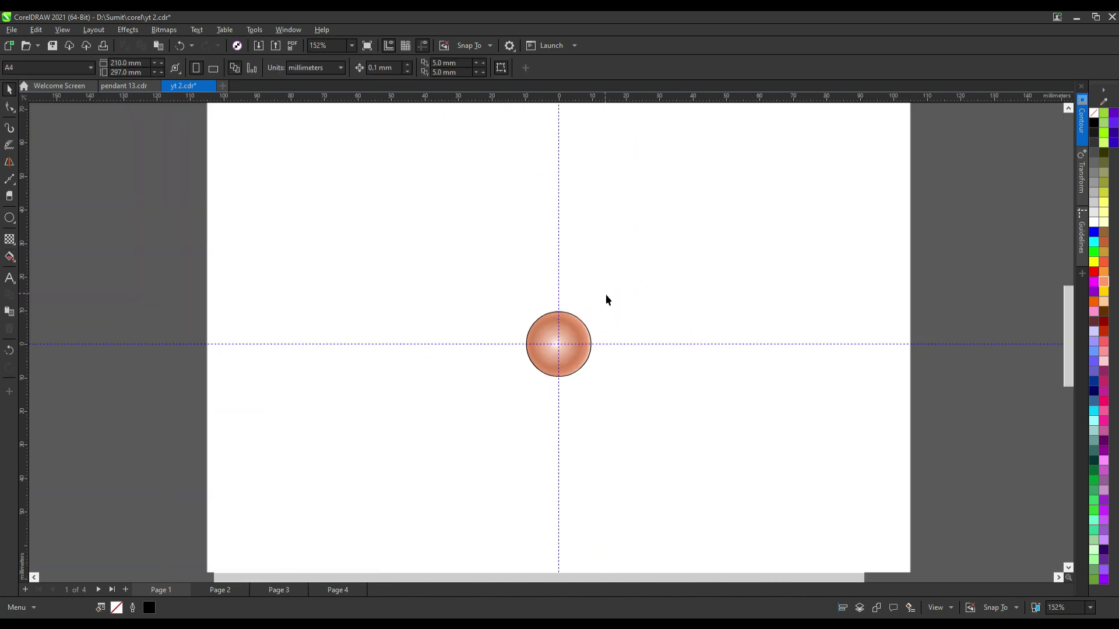
scroll(606, 295, up, 2)
scroll(568, 338, up, 1)
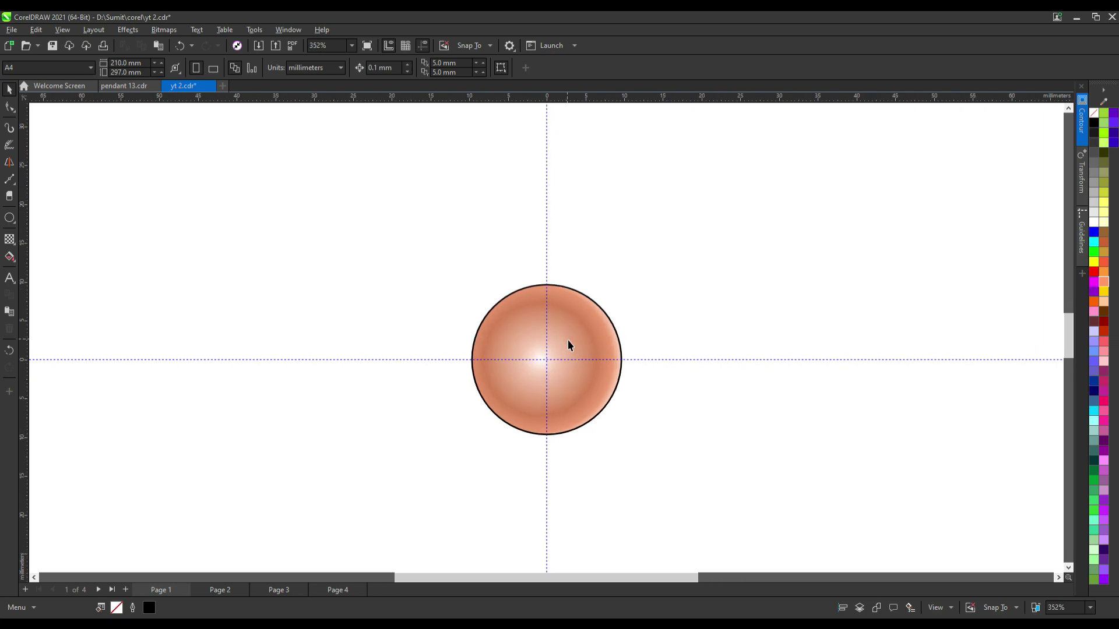
scroll(577, 338, up, 2)
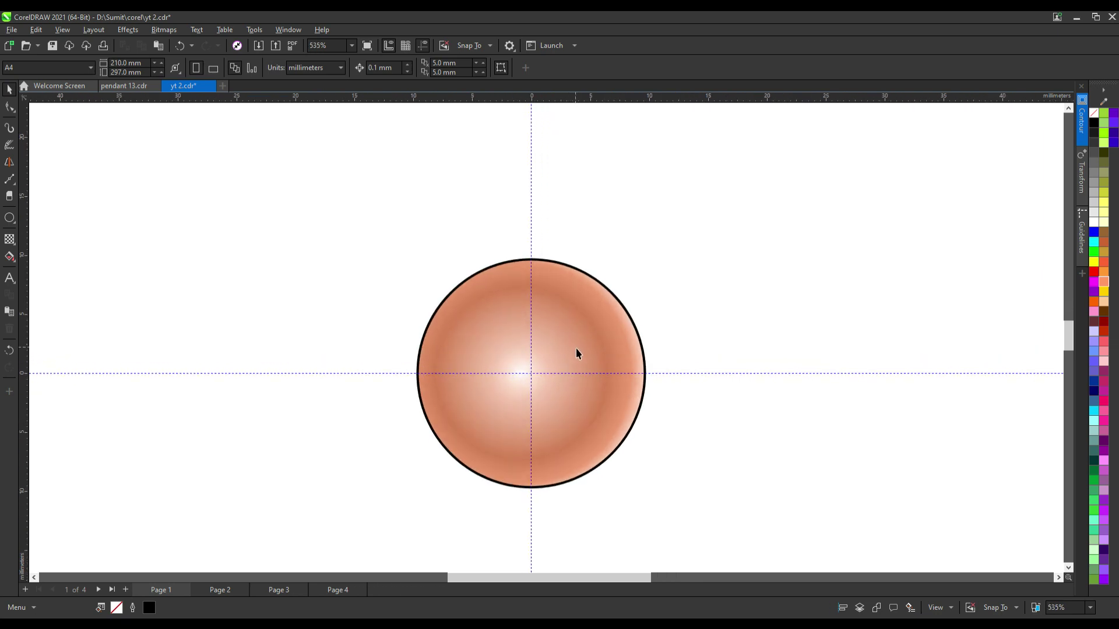
scroll(593, 386, up, 1)
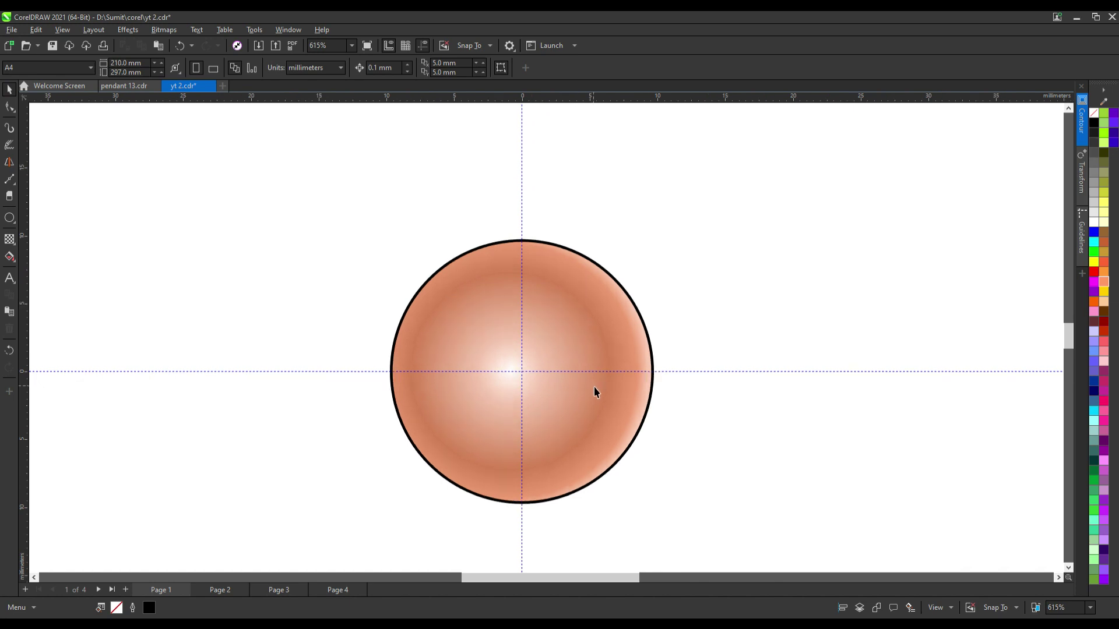
- Shift the circle's gradient centre slightly left, angle its outer end slightly downward, and move the innermost peach node to 99%
click(539, 382)
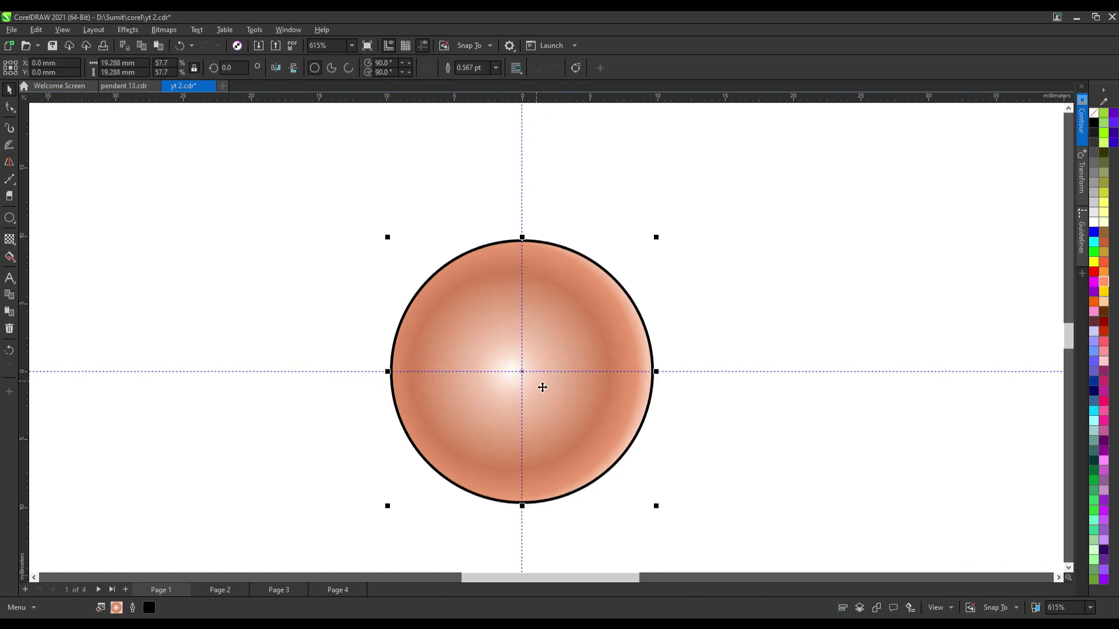
click(9, 257)
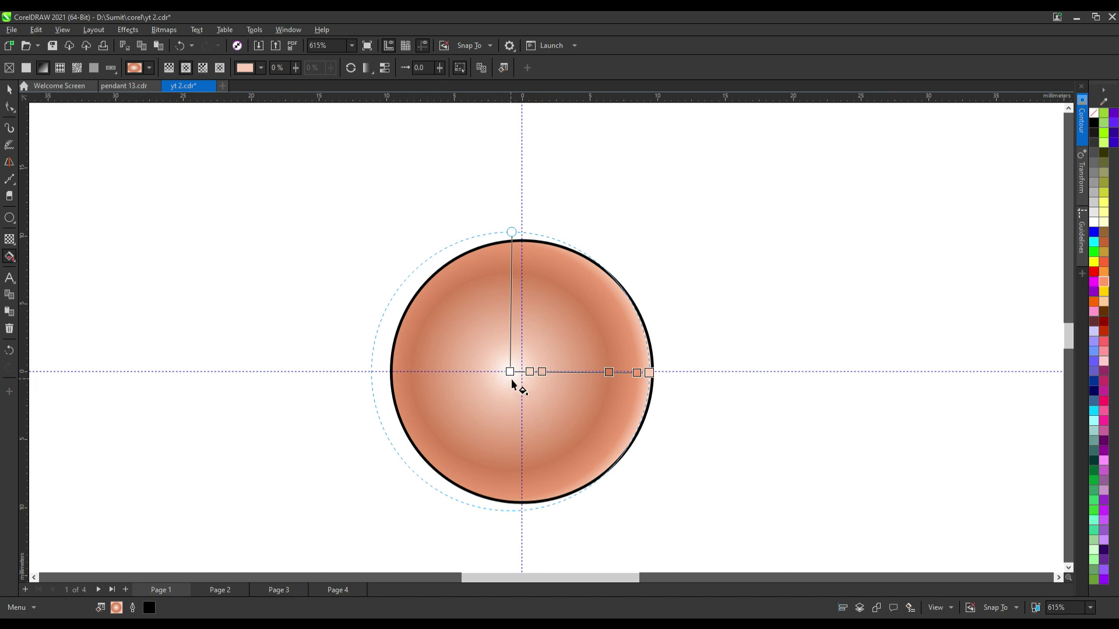
drag(512, 373, 500, 374)
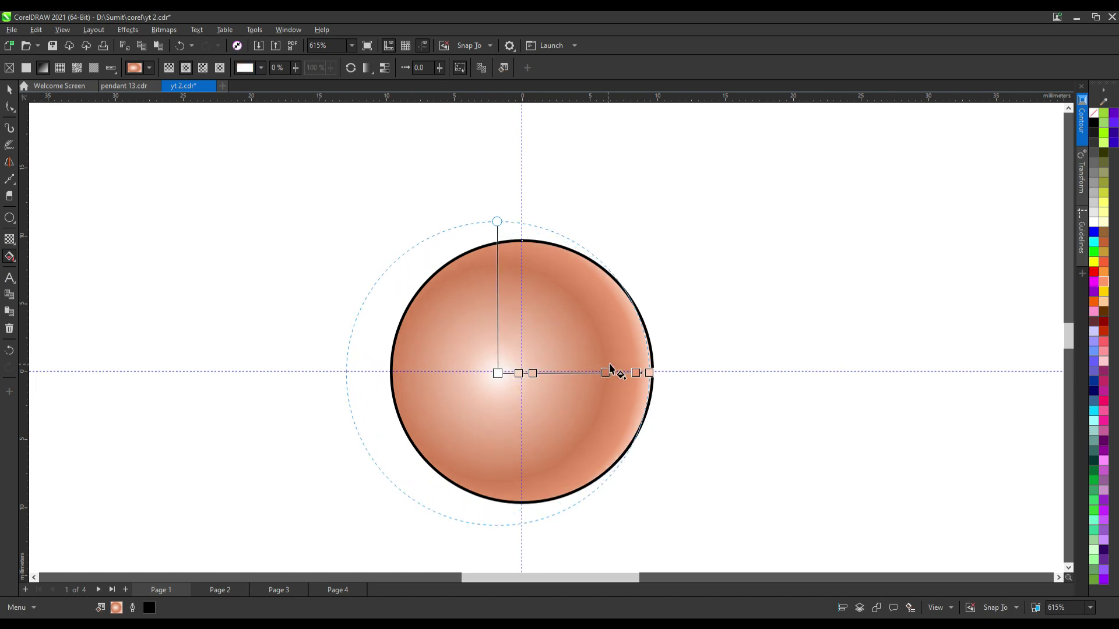
mouse_move(651, 374)
mouse_down()
mouse_move(639, 370)
mouse_move(647, 392)
mouse_up()
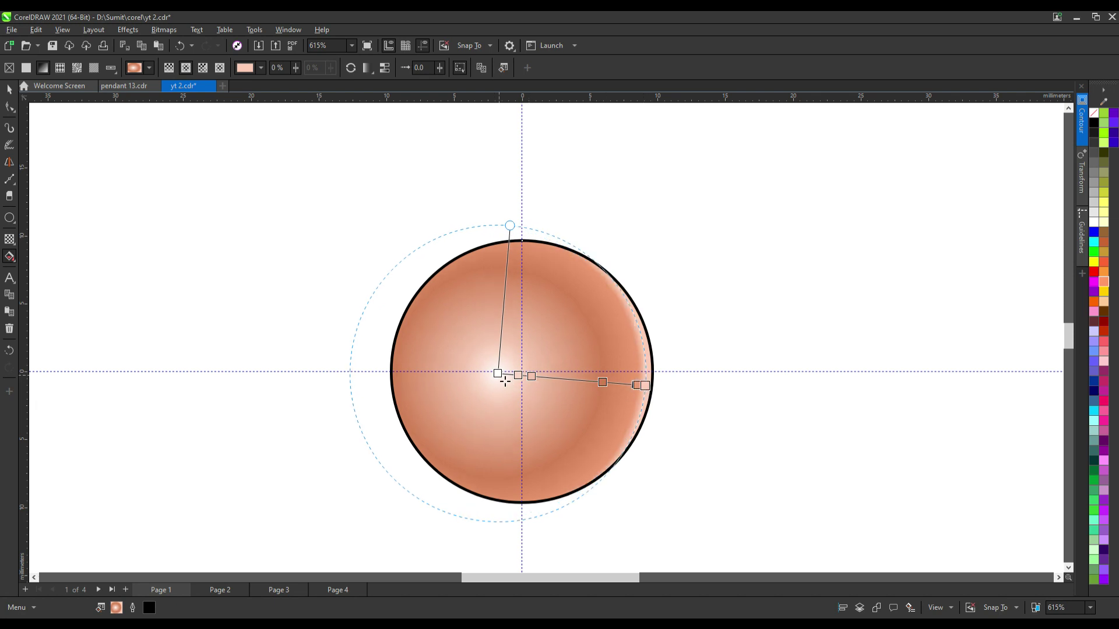
drag(502, 379, 512, 383)
click(524, 378)
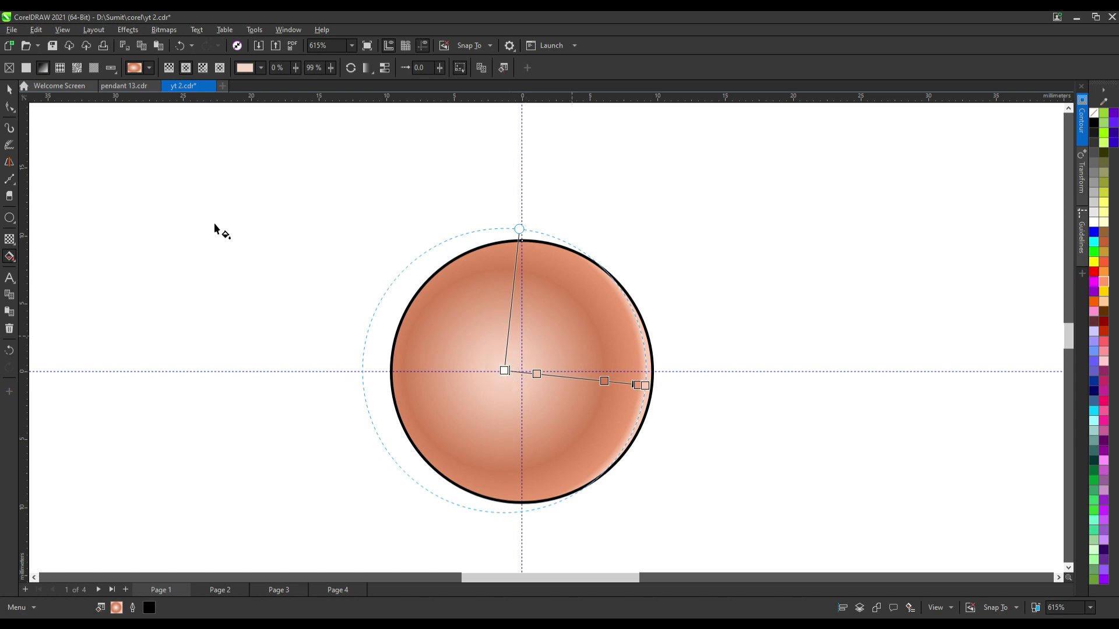
click(76, 150)
scroll(500, 304, down, 1)
scroll(560, 353, down, 1)
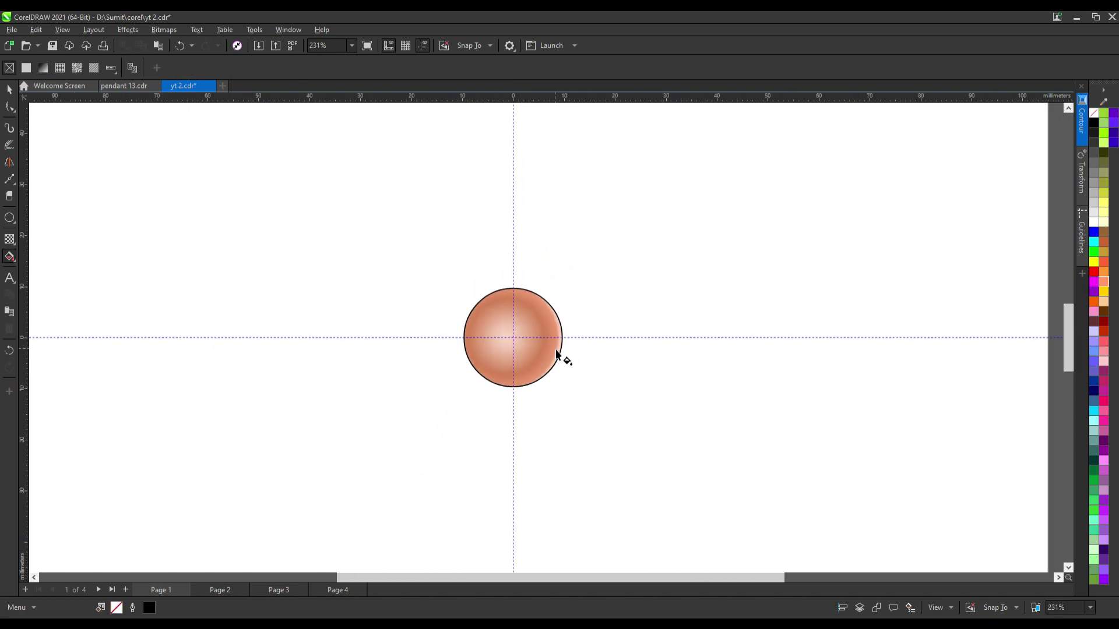
- Adjust the circle's gradient nodes, placing the one just inside the outer end at 5% and the darker copper one at 33%
scroll(559, 343, up, 2)
click(550, 356)
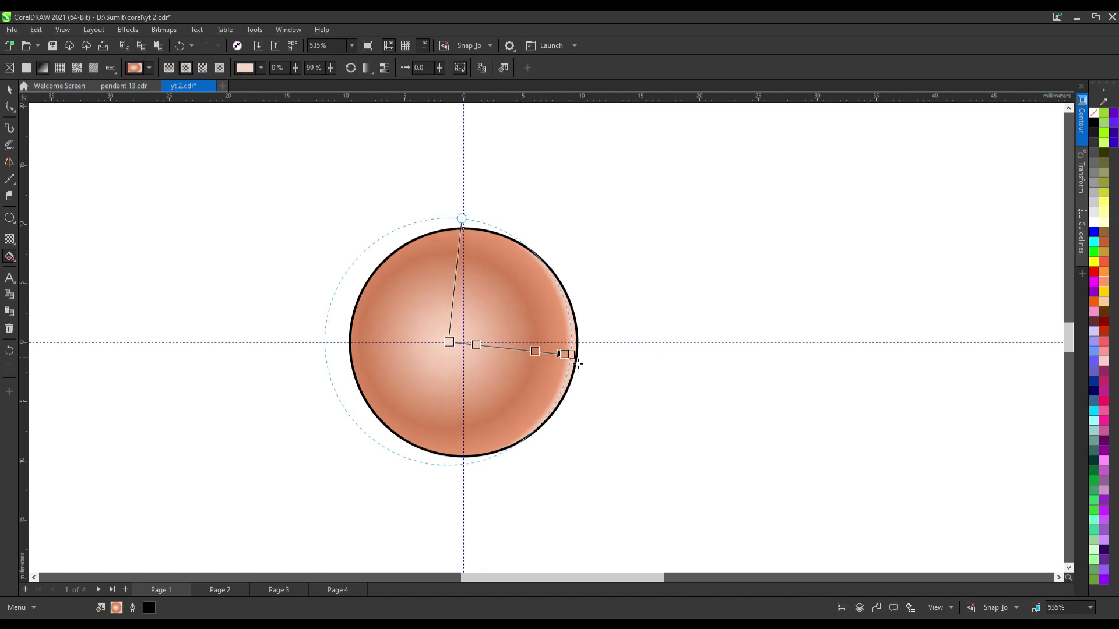
scroll(569, 355, up, 2)
drag(573, 362, 578, 362)
click(562, 359)
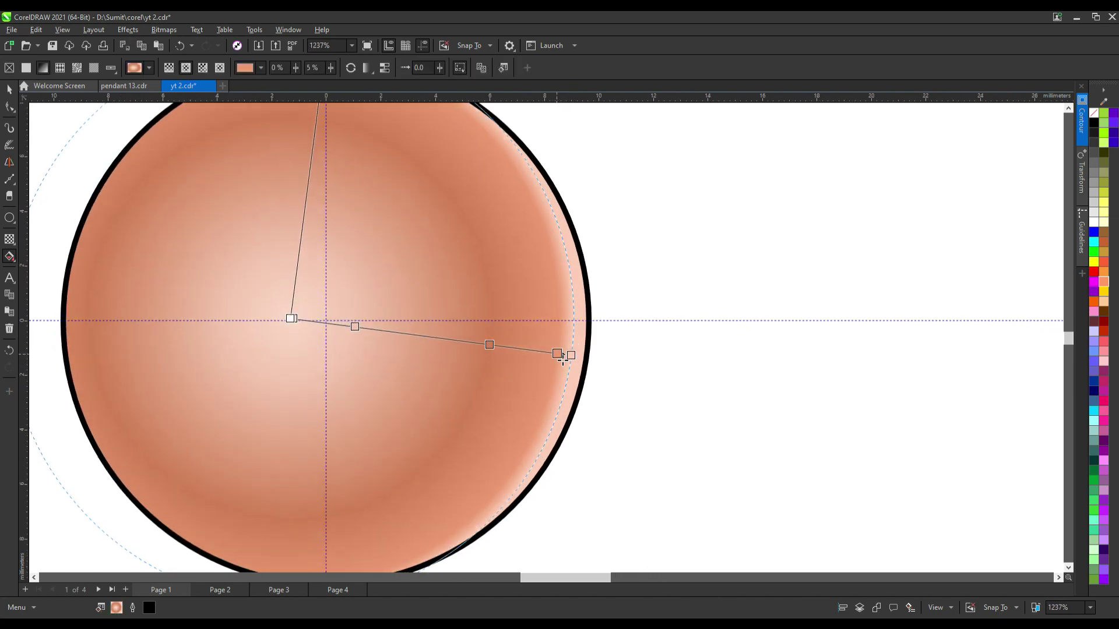
drag(493, 352, 485, 350)
scroll(492, 365, down, 1)
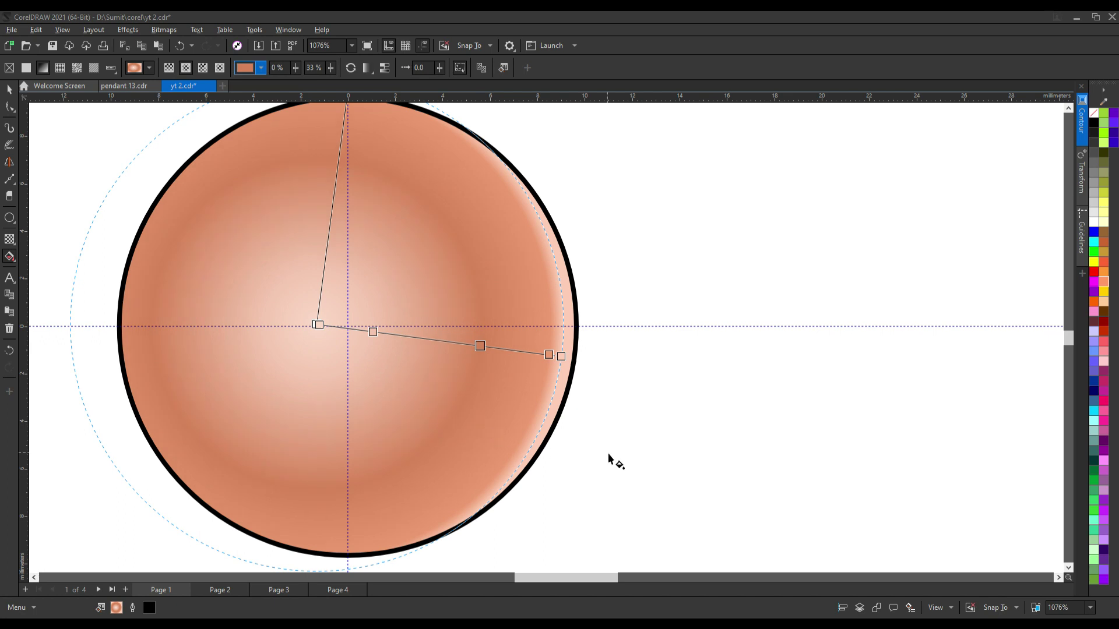
scroll(610, 450, down, 4)
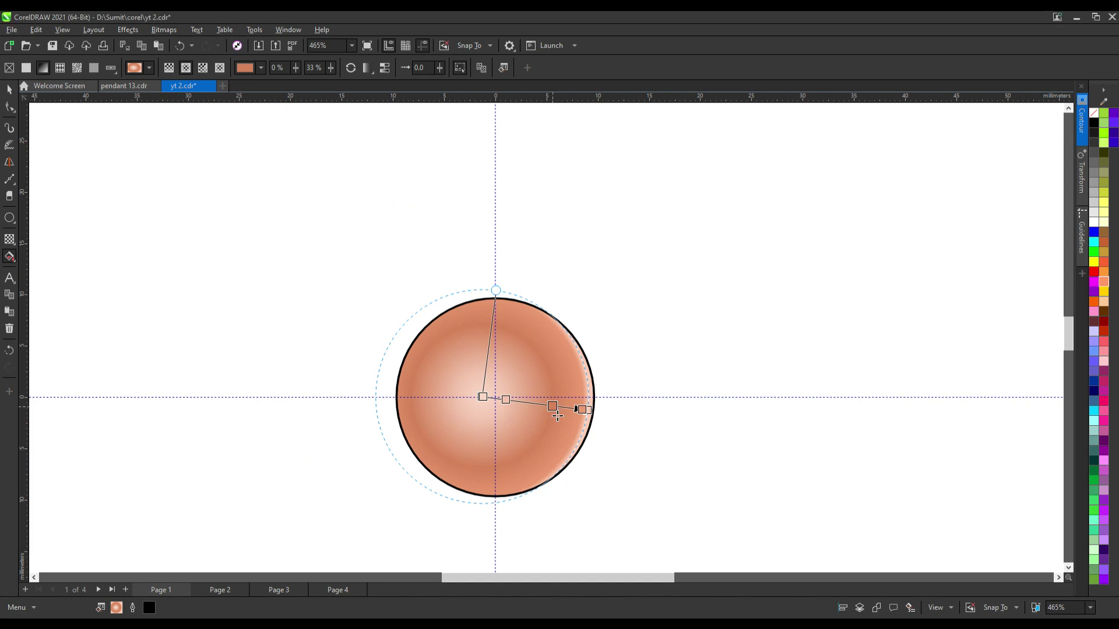
scroll(554, 415, up, 1)
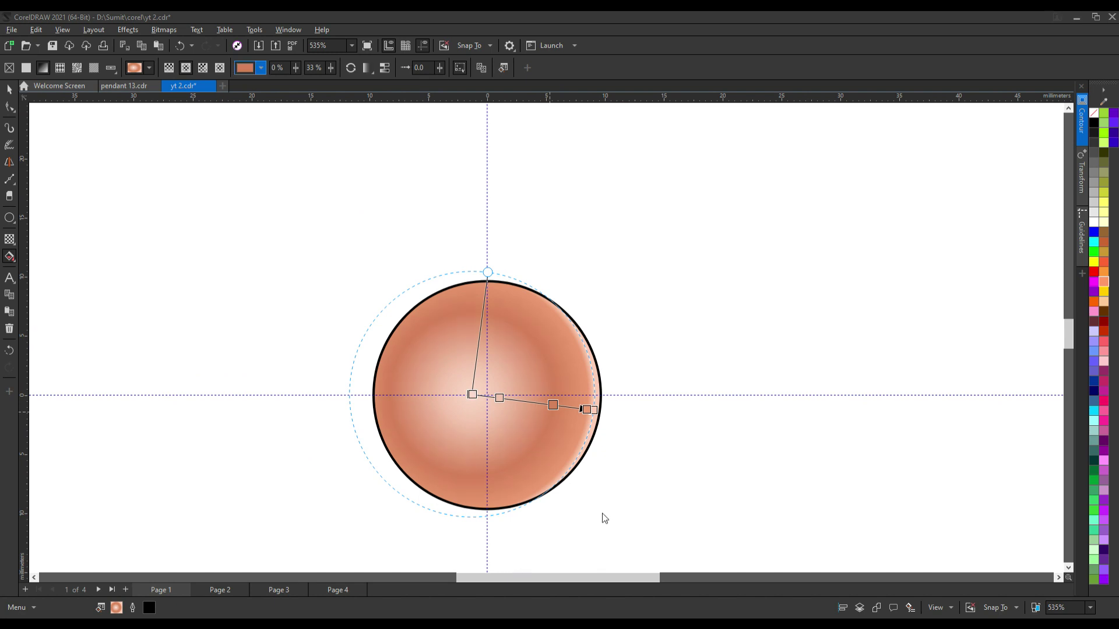
- Examine the finished ball shading without gradient handles, zoomed out and close up
scroll(604, 385, down, 3)
click(612, 370)
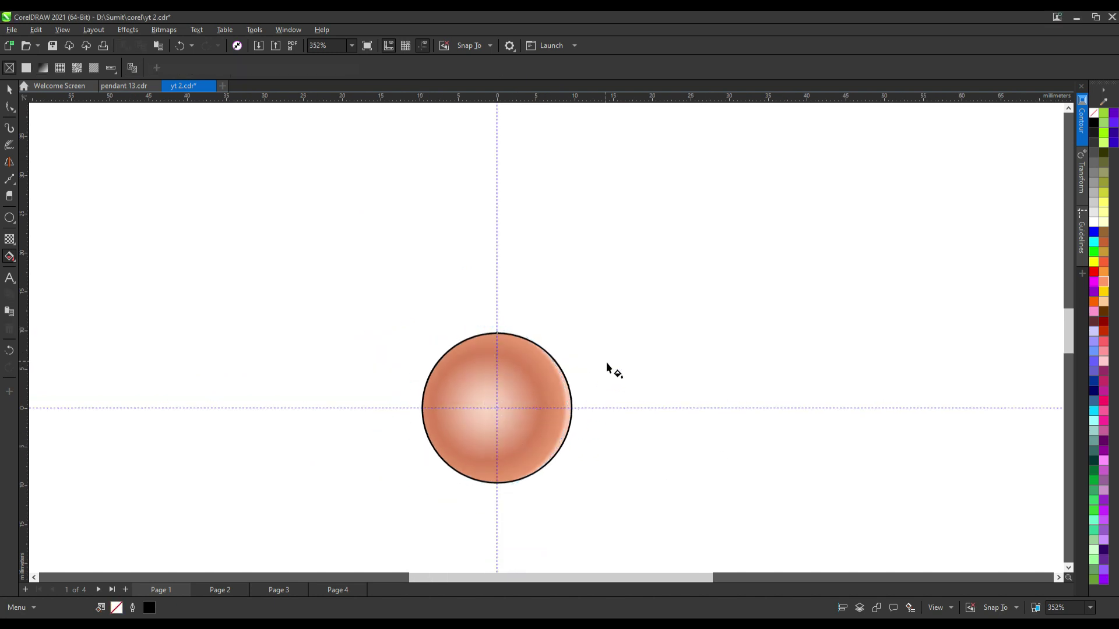
scroll(610, 379, down, 4)
scroll(610, 385, down, 3)
scroll(612, 387, up, 10)
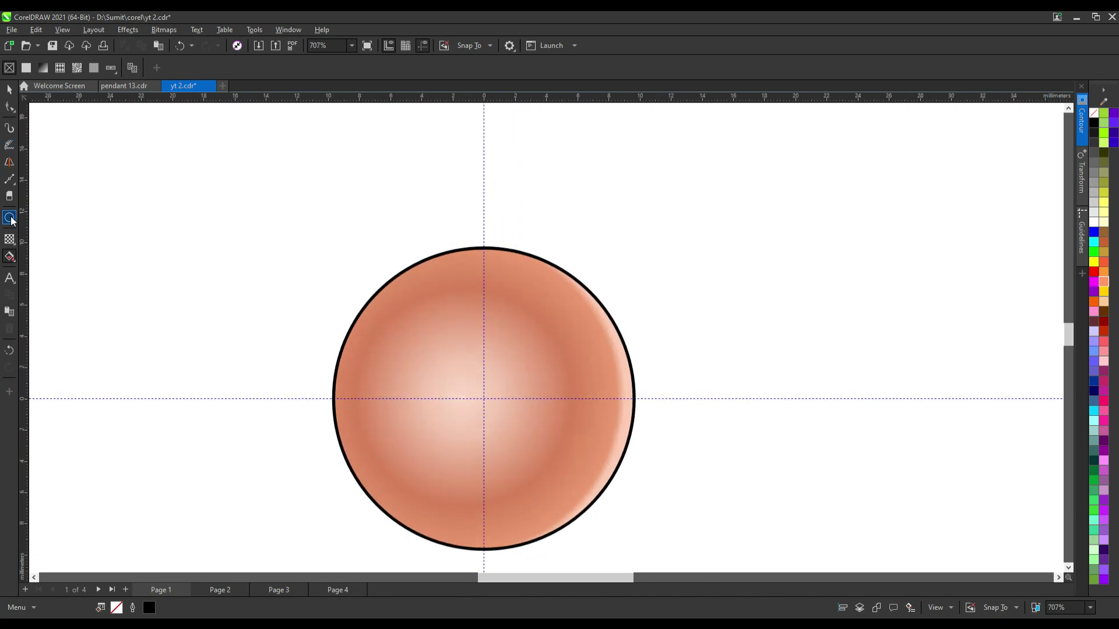
click(9, 90)
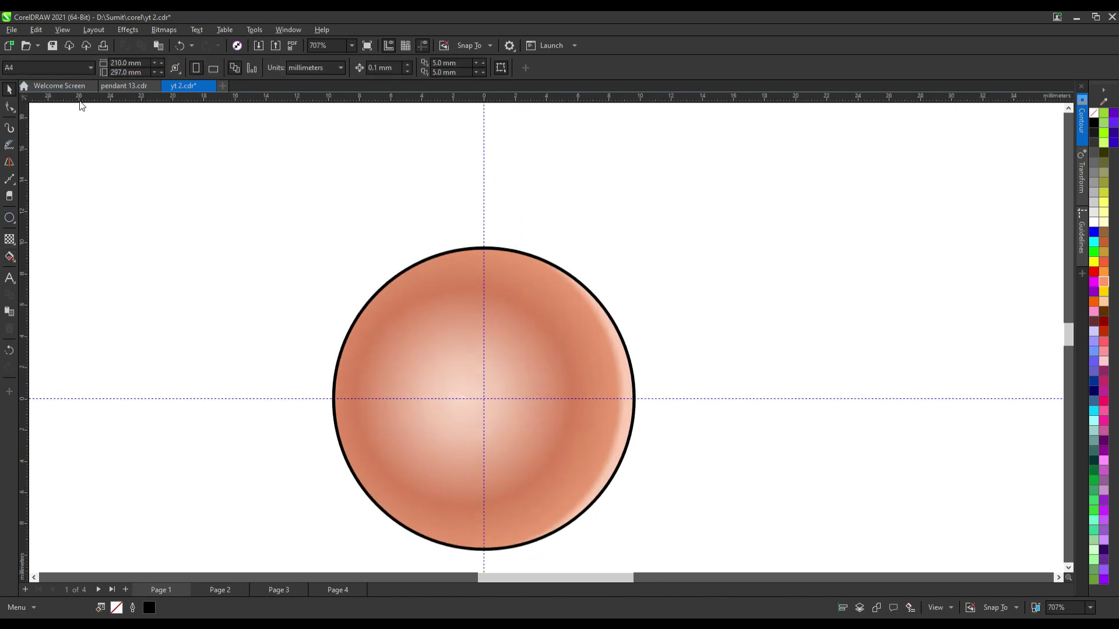
scroll(692, 292, down, 2)
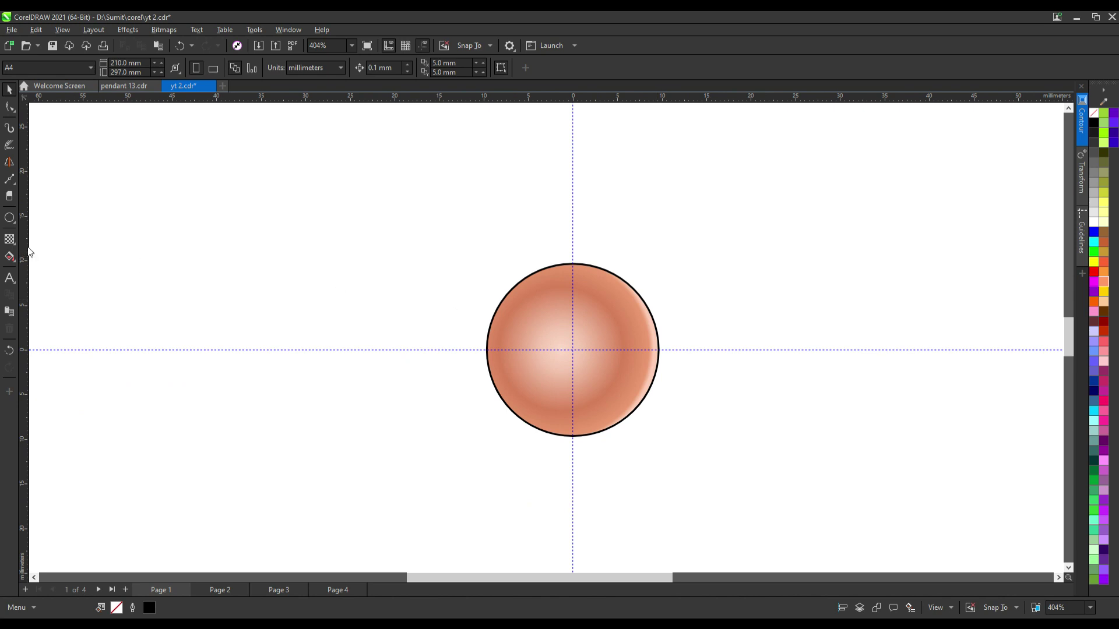
- Draw an unfilled circle about 11.1 mm across inside the ball and centre it on the large circle
click(10, 219)
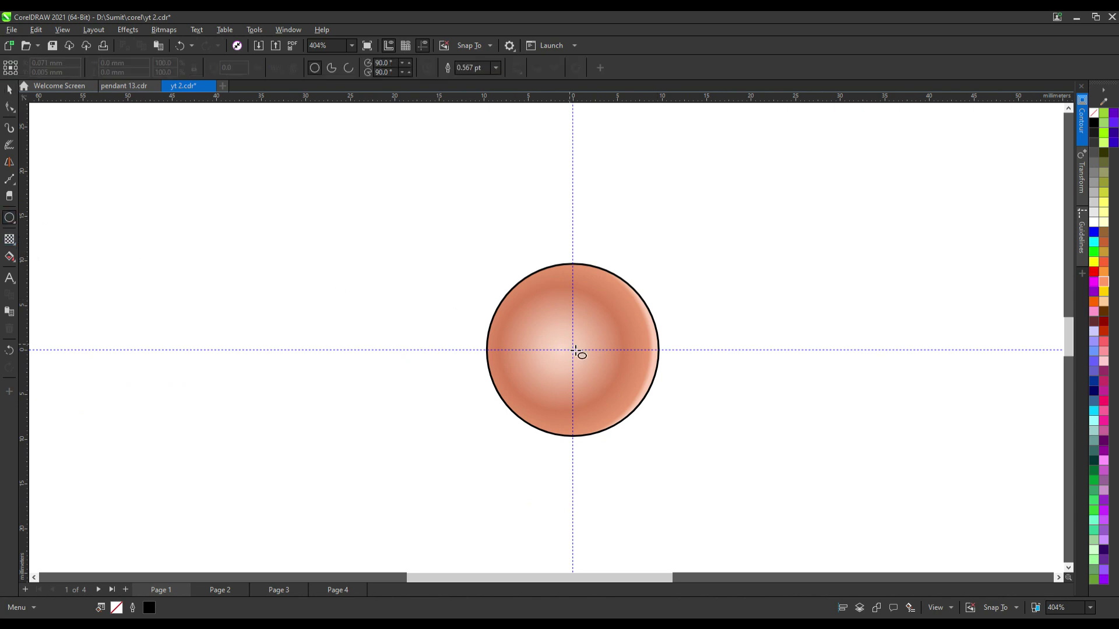
mouse_move(530, 303)
mouse_down()
mouse_move(645, 390)
mouse_move(637, 409)
mouse_up()
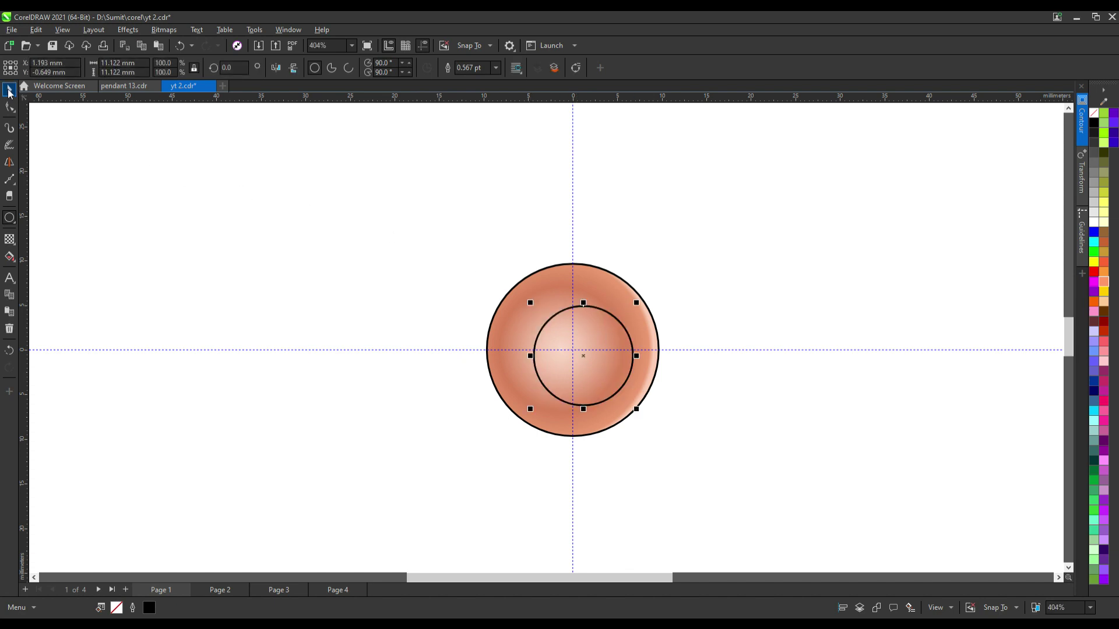
click(9, 89)
shift+click(601, 273)
key(c)
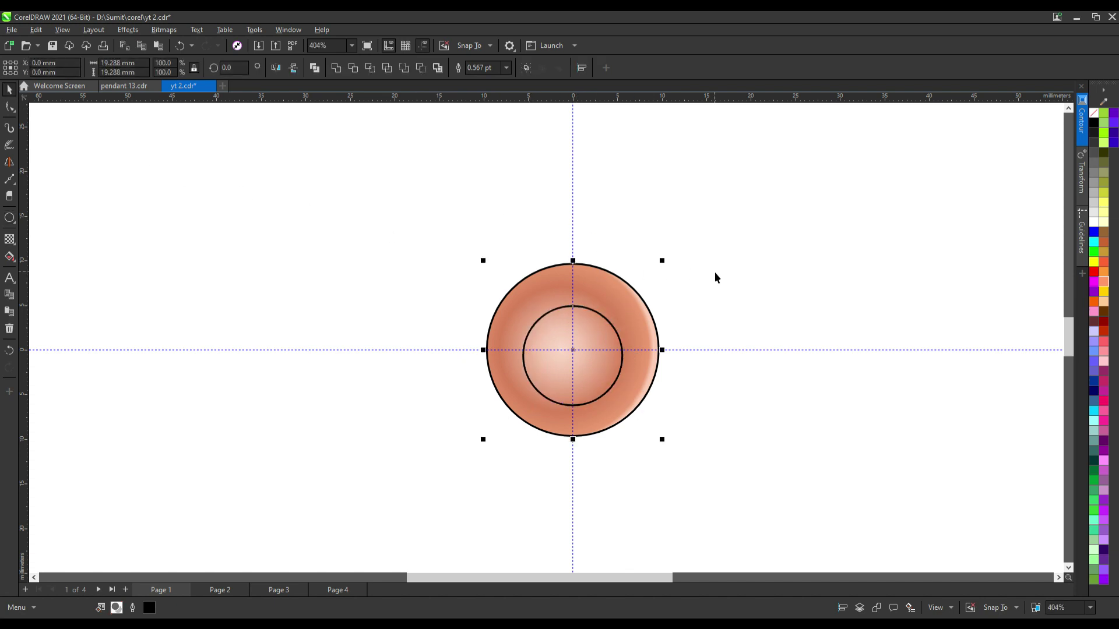
key(e)
click(784, 281)
- Enlarge the inner circle to about 12.9 mm about its centre and place a copy offset toward the lower left
click(621, 336)
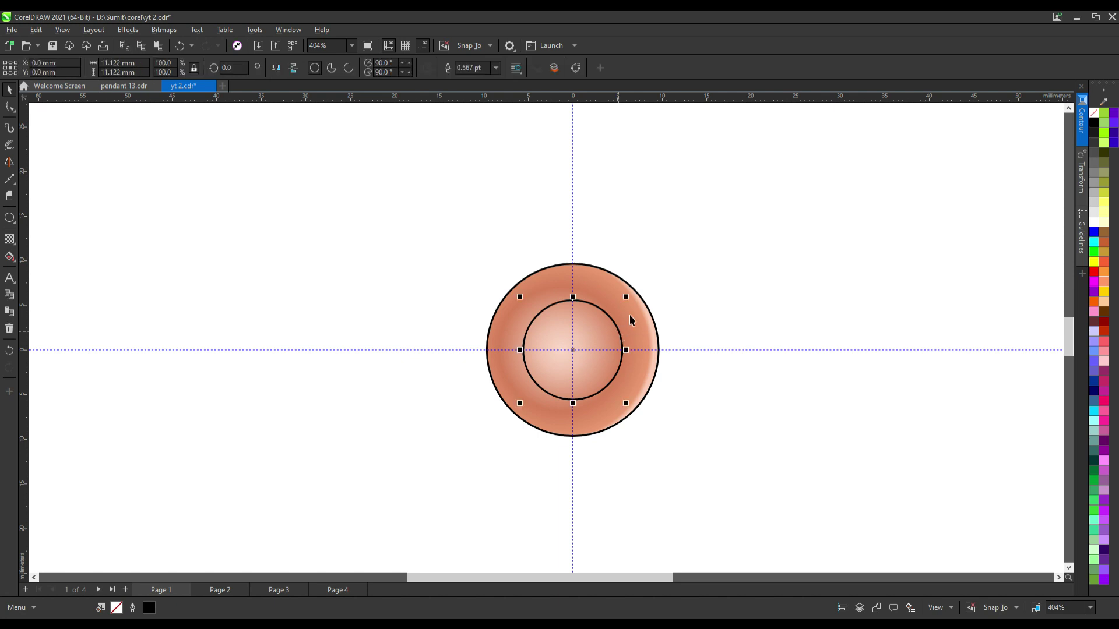
scroll(621, 336, up, 1)
drag(626, 293, 590, 327)
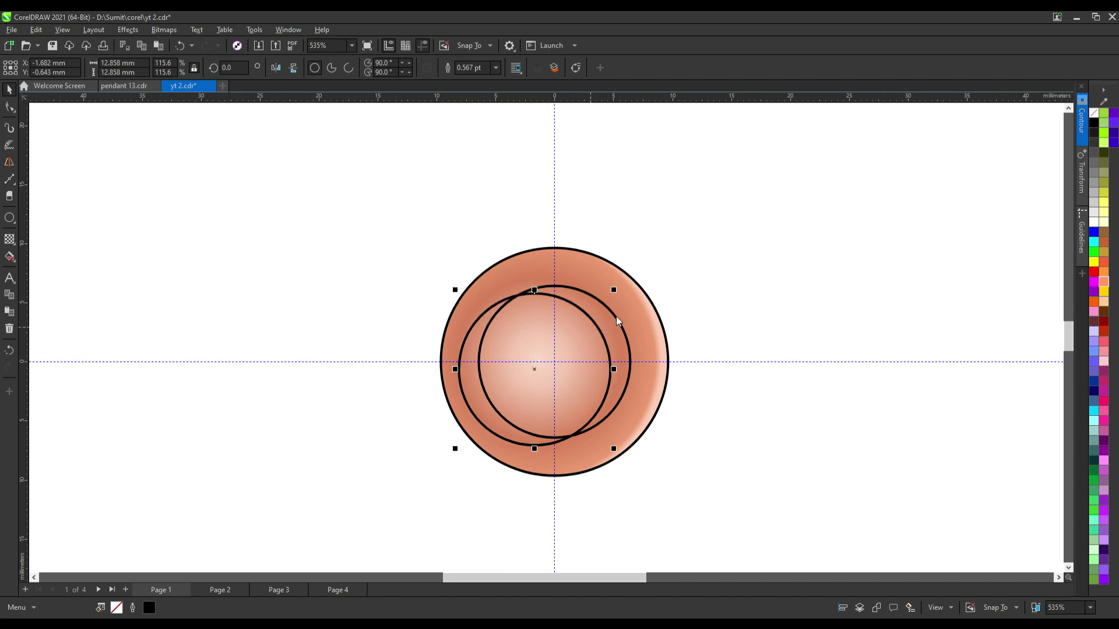
- Subtract the offset copy from the inner circle to form a crescent, and try adjusting the crescent's size and position
click(575, 319)
click(590, 317)
shift+click(592, 296)
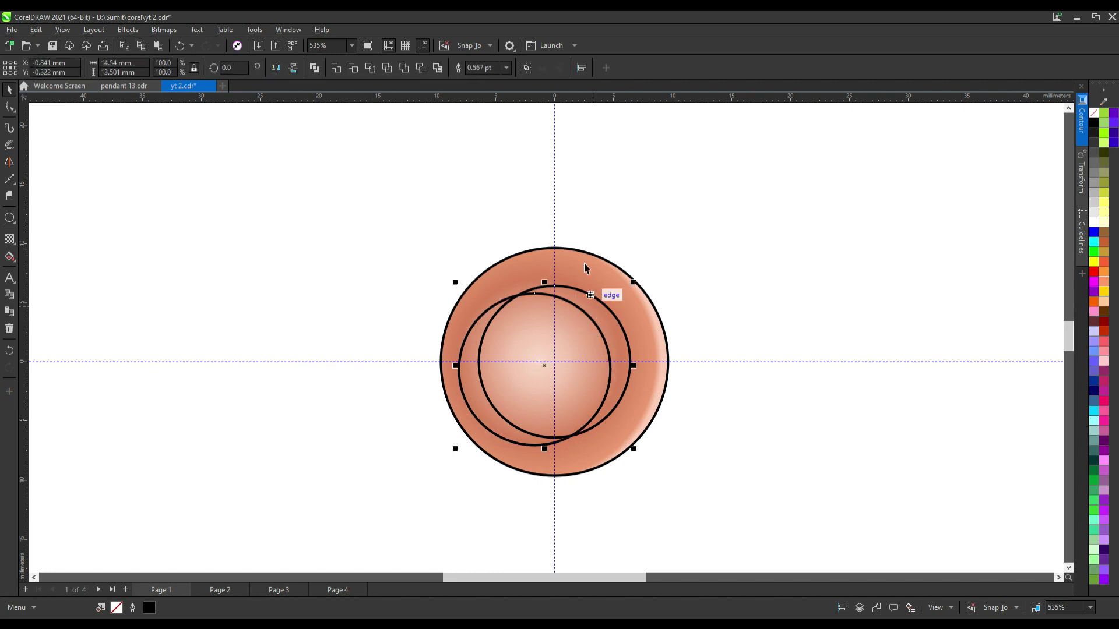
click(438, 67)
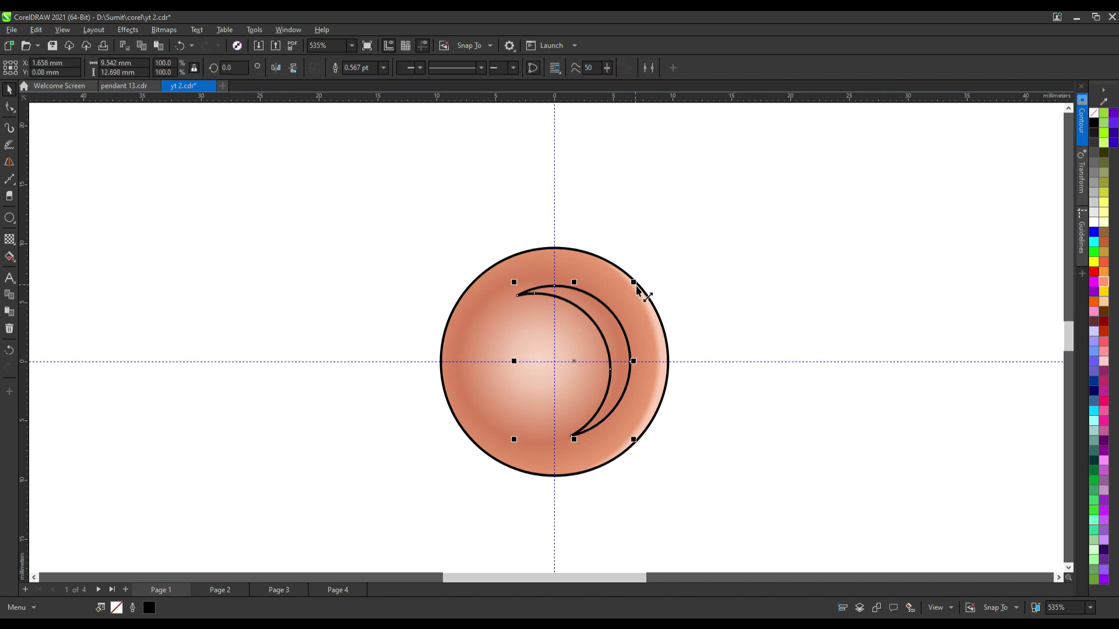
mouse_move(636, 285)
mouse_down()
mouse_move(653, 289)
mouse_move(639, 283)
mouse_up()
drag(617, 332, 627, 328)
- Undo the crescent adjustments, the subtraction and the offset copy, back to the single inner circle
key(ctrl+z)
key(ctrl+z)
key(ctrl+z)
key(ctrl+z)
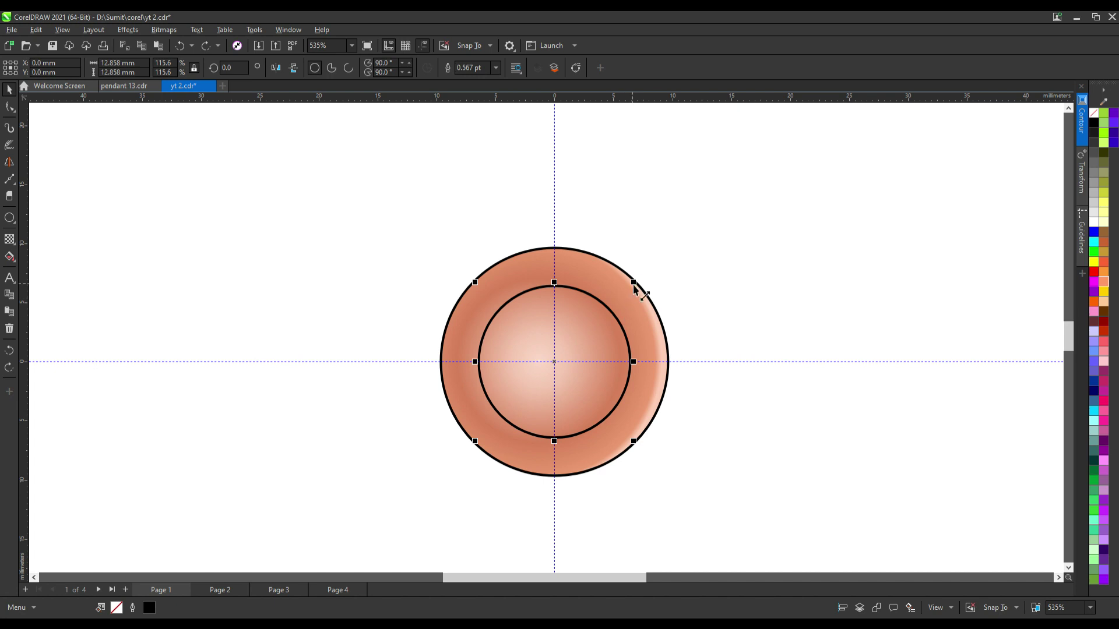
- Enlarge the inner circle to about 13.5 mm about its centre and place a copy about 1.2 mm left and 0.2 mm lower
drag(633, 287, 645, 284)
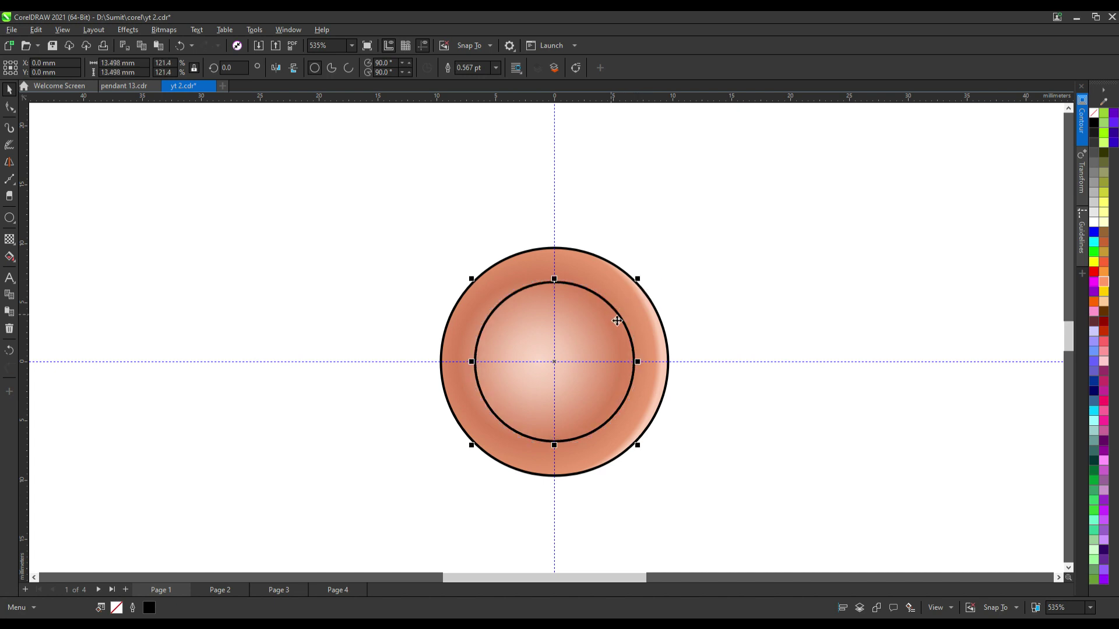
drag(618, 320, 606, 323)
scroll(612, 318, up, 3)
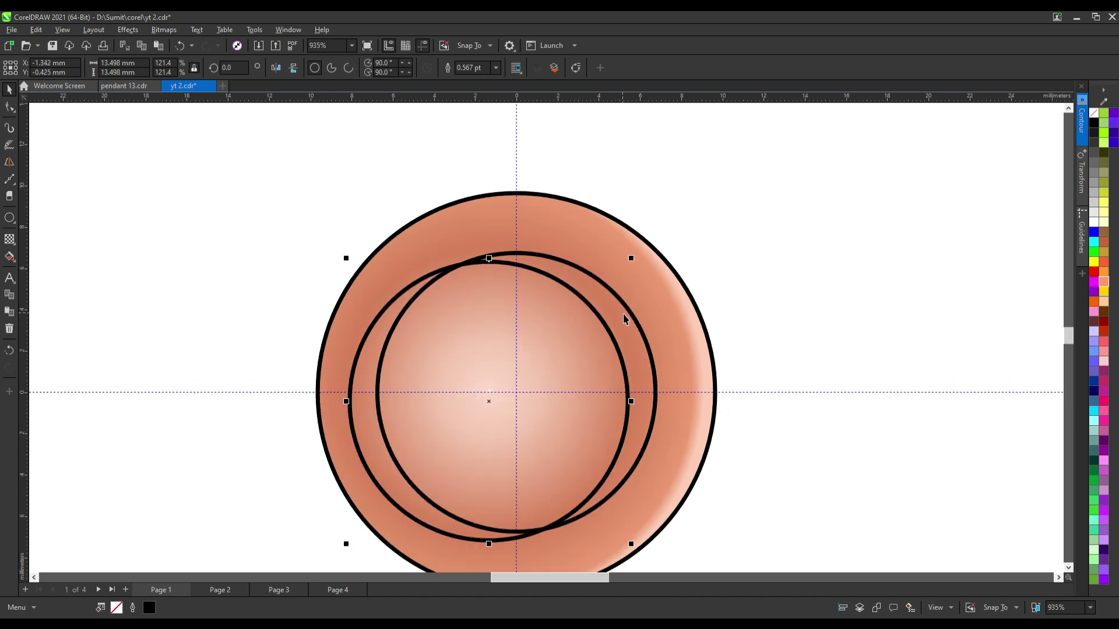
scroll(620, 325, up, 2)
drag(612, 330, 616, 325)
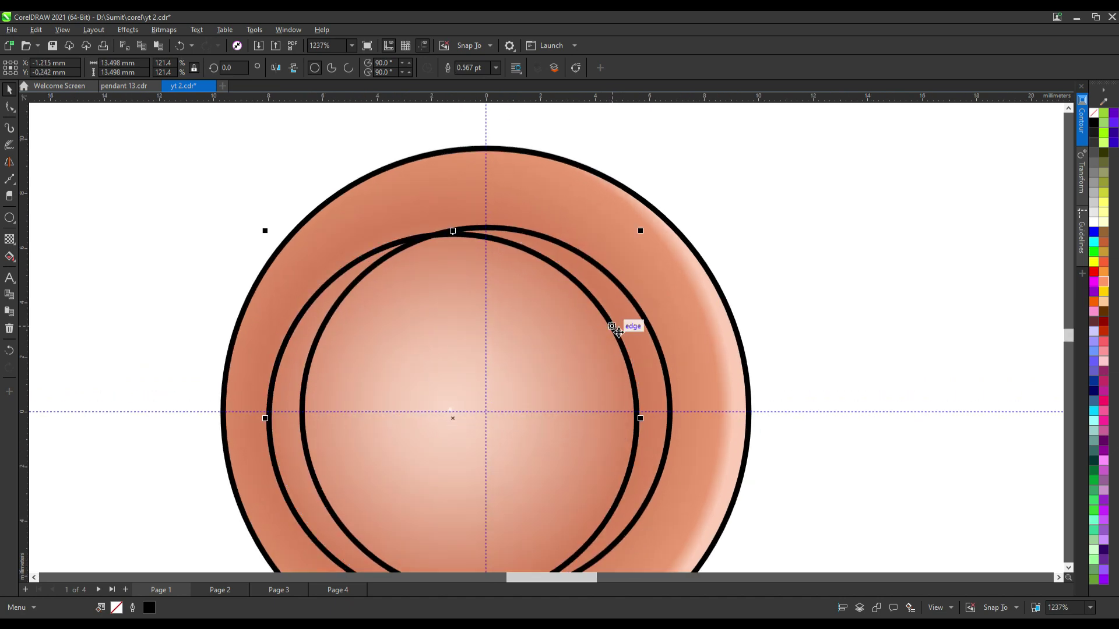
- Subtract the front copy from the inner circle behind it to leave a thin crescent on the ball's right side
shift+click(654, 317)
scroll(654, 310, down, 3)
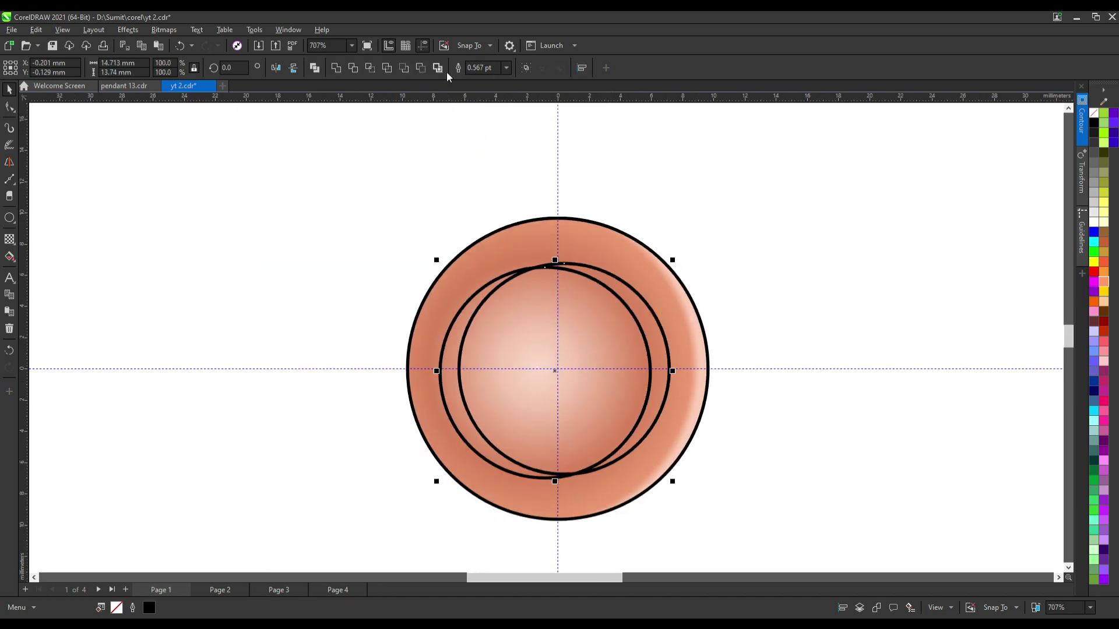
click(420, 67)
scroll(728, 262, down, 3)
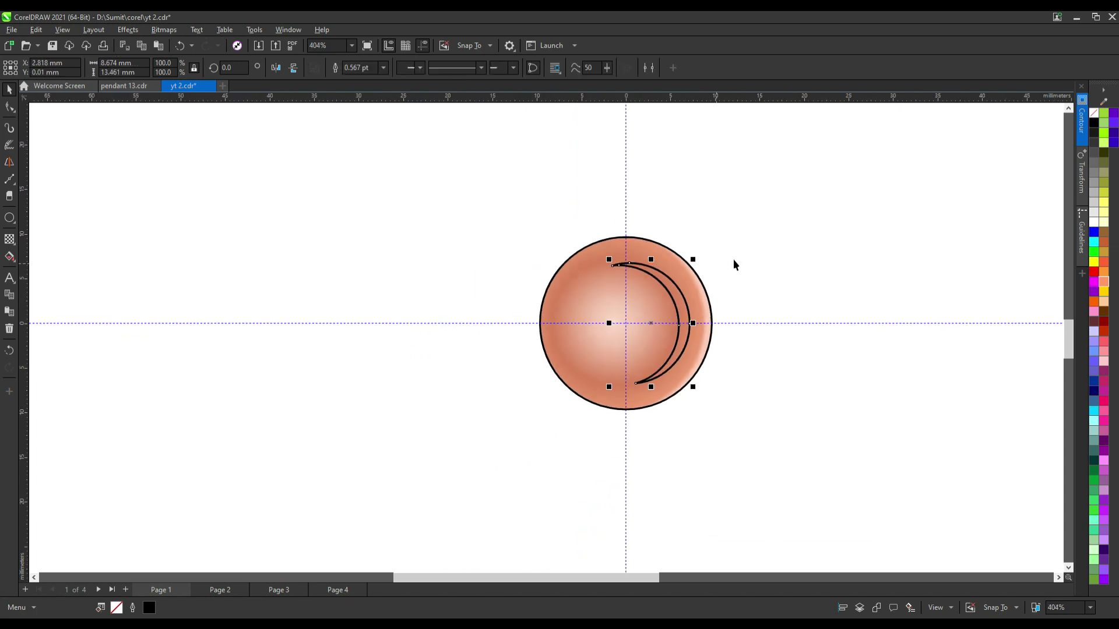
- Fill the crescent white without an outline and nudge it slightly right and up
click(1094, 225)
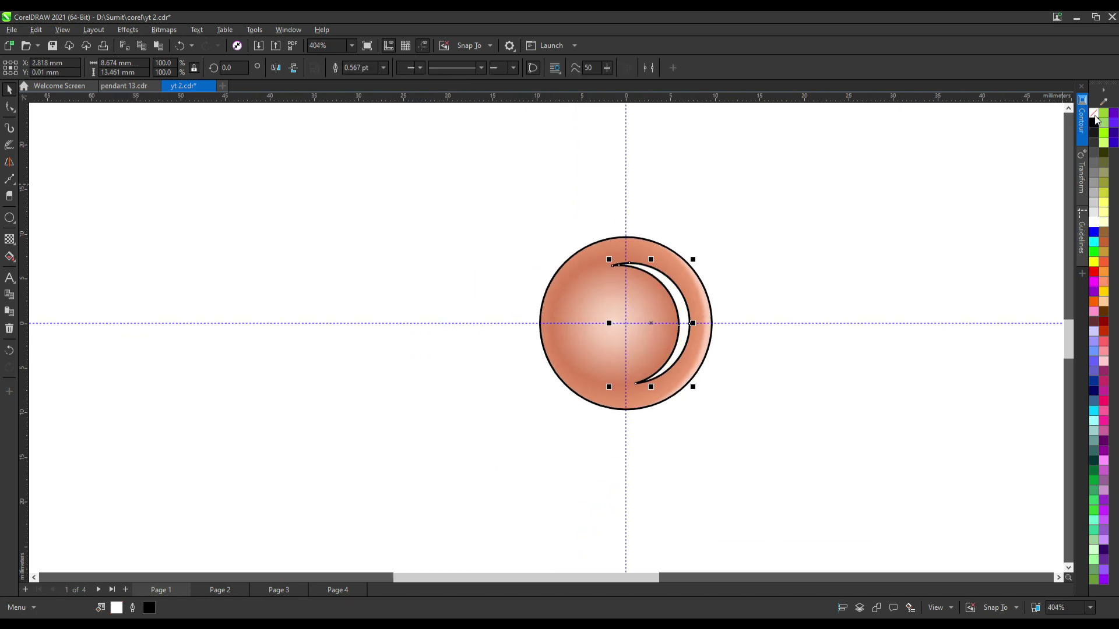
right_click(1094, 113)
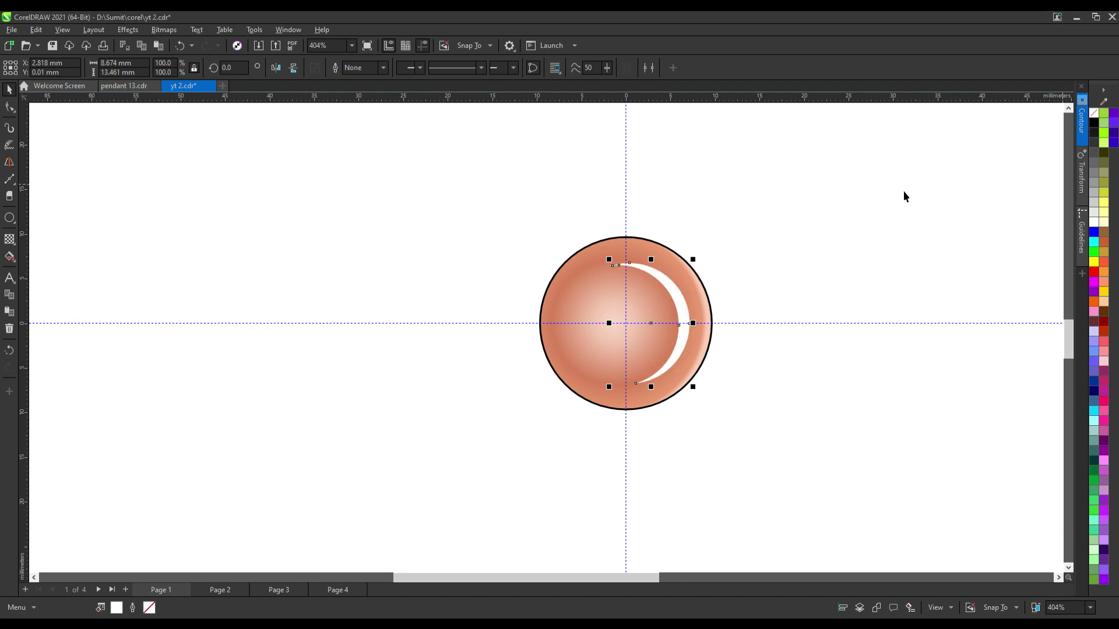
click(797, 249)
click(677, 293)
scroll(677, 292, up, 4)
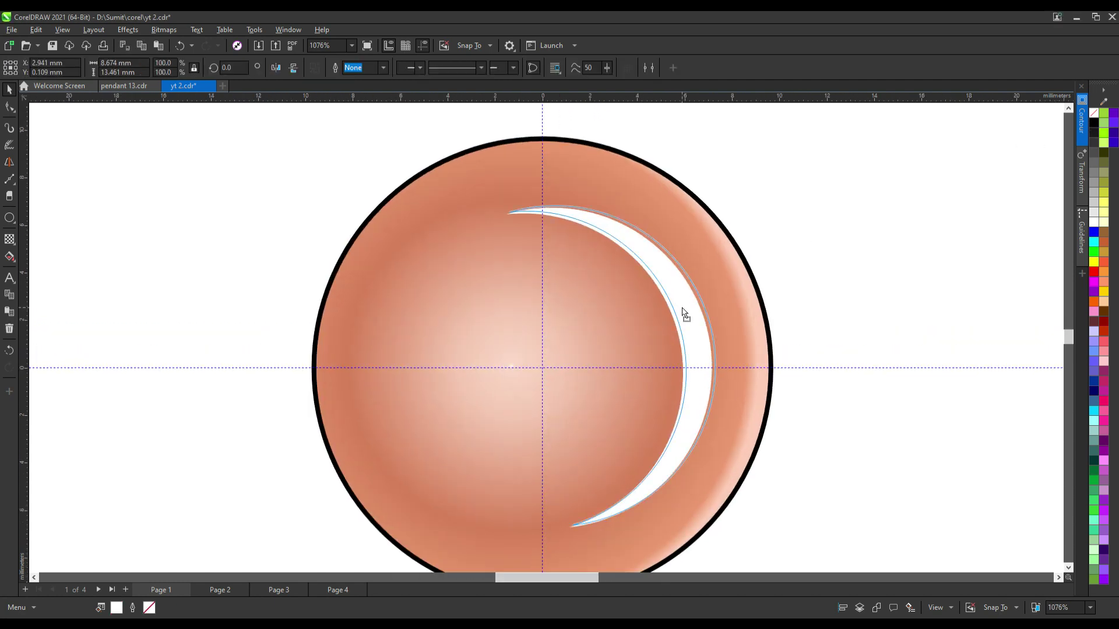
scroll(686, 315, down, 2)
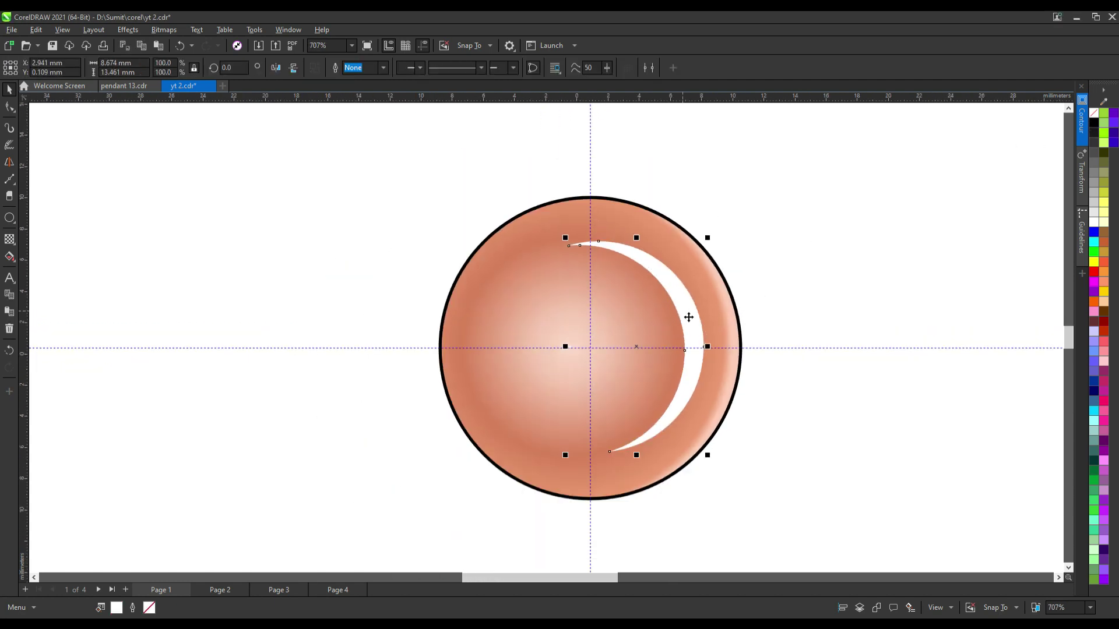
- Draw a closed four-sided shape across the crescent's upper-right part, from inside the crescent to the ball's edge
click(9, 179)
scroll(539, 218, up, 2)
click(782, 244)
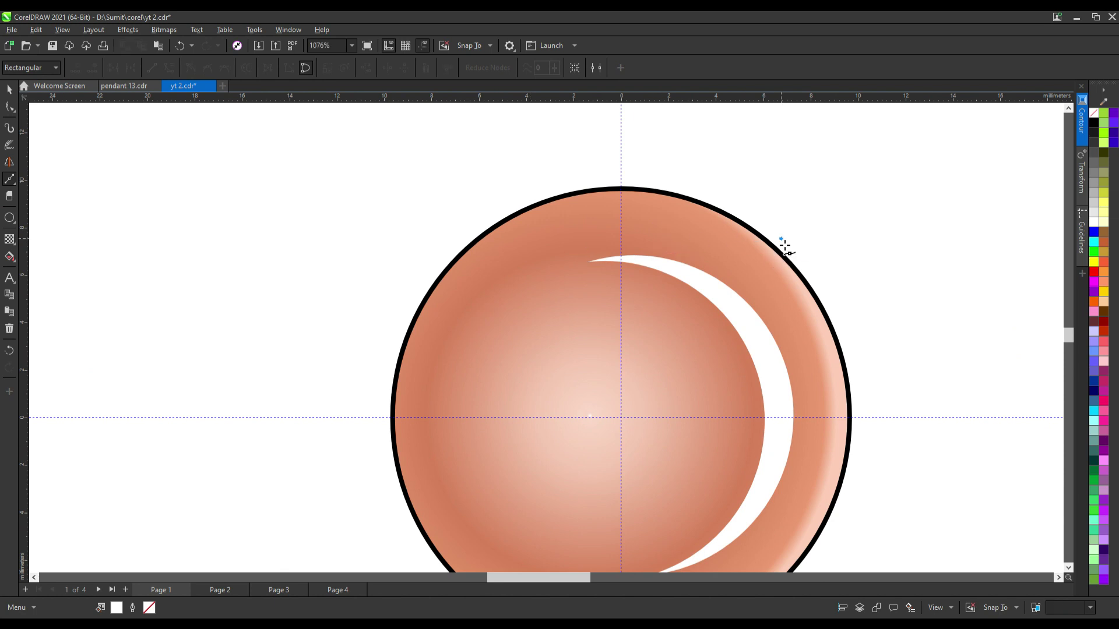
click(689, 324)
click(726, 369)
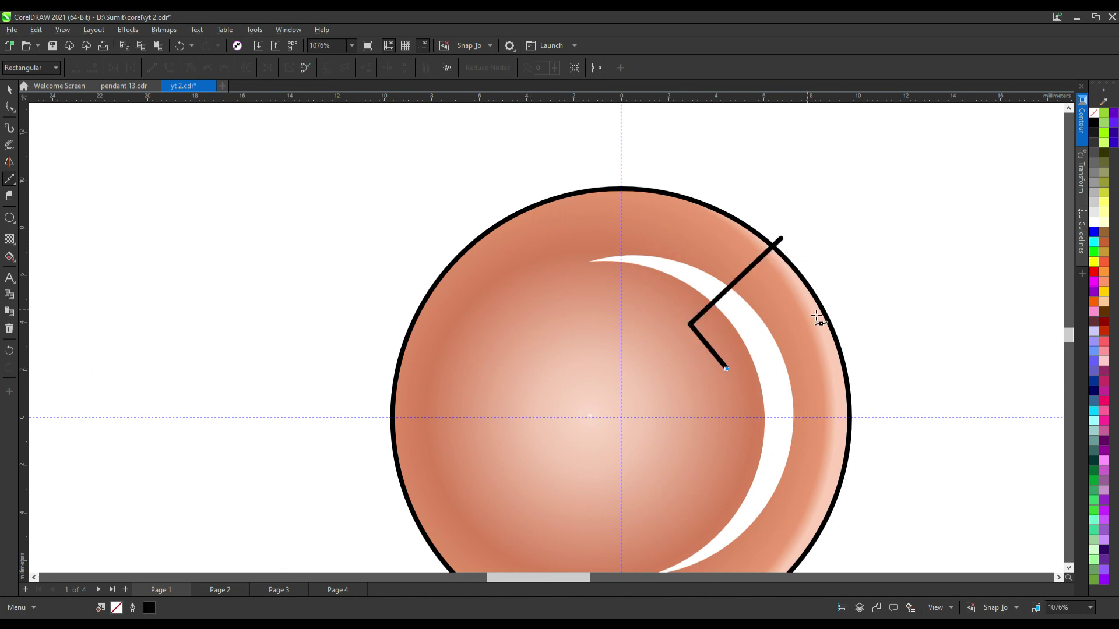
click(821, 304)
click(780, 238)
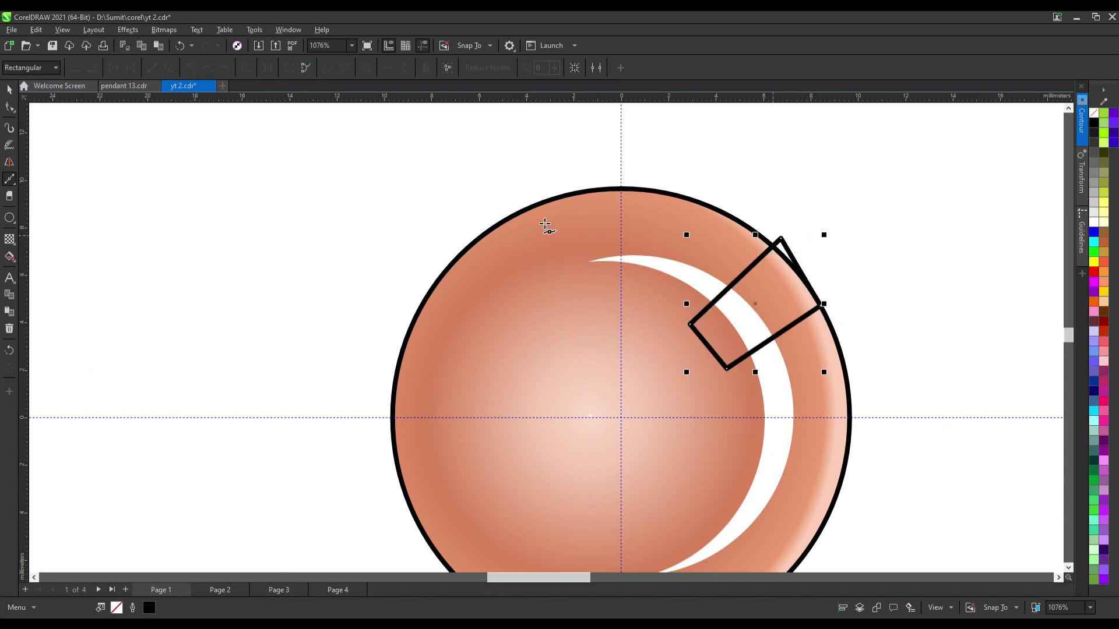
- Move the four-sided shape slightly right and down over the crescent and rotate it about 8° clockwise
click(8, 89)
drag(772, 286, 783, 306)
click(783, 306)
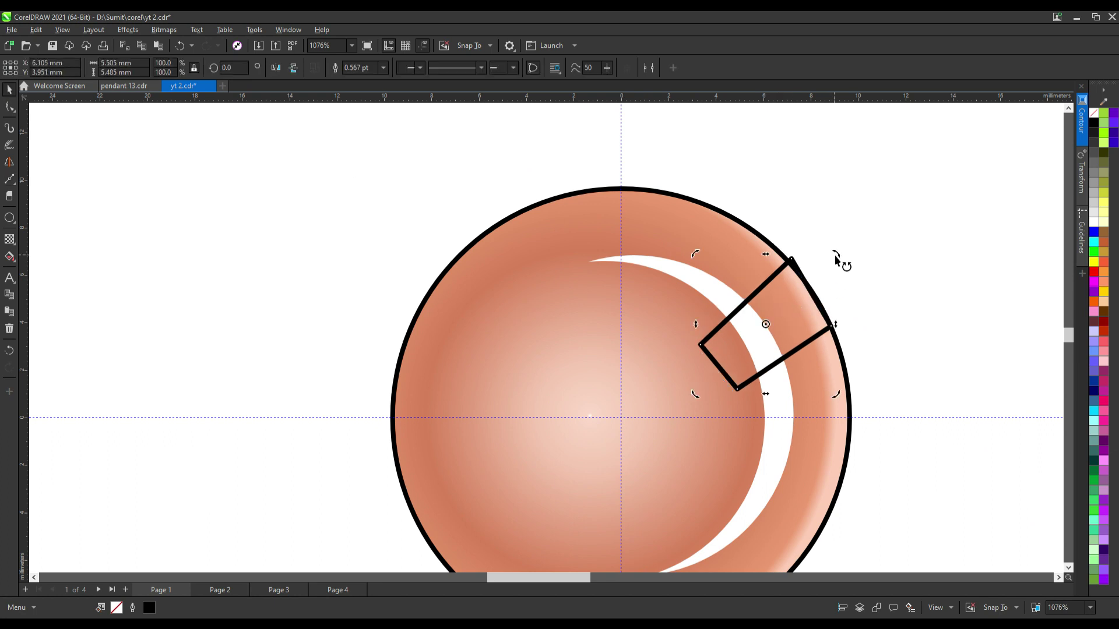
drag(835, 256, 851, 275)
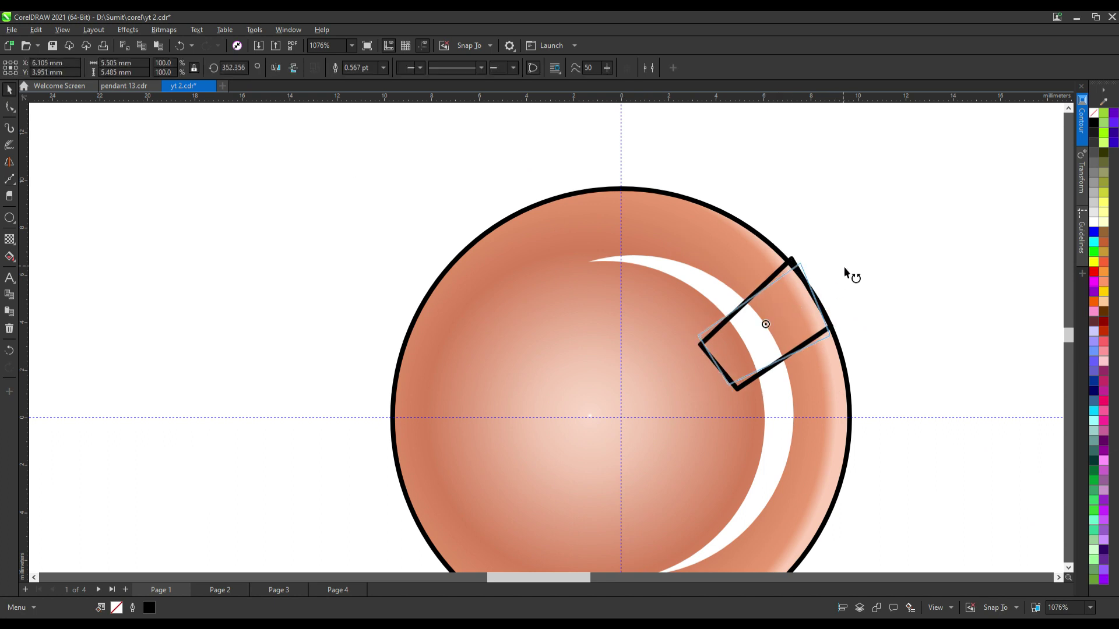
click(805, 317)
- Shift the shape's two upper-side nodes right and down to narrow it to about 5.2 × 4.75 mm
click(10, 108)
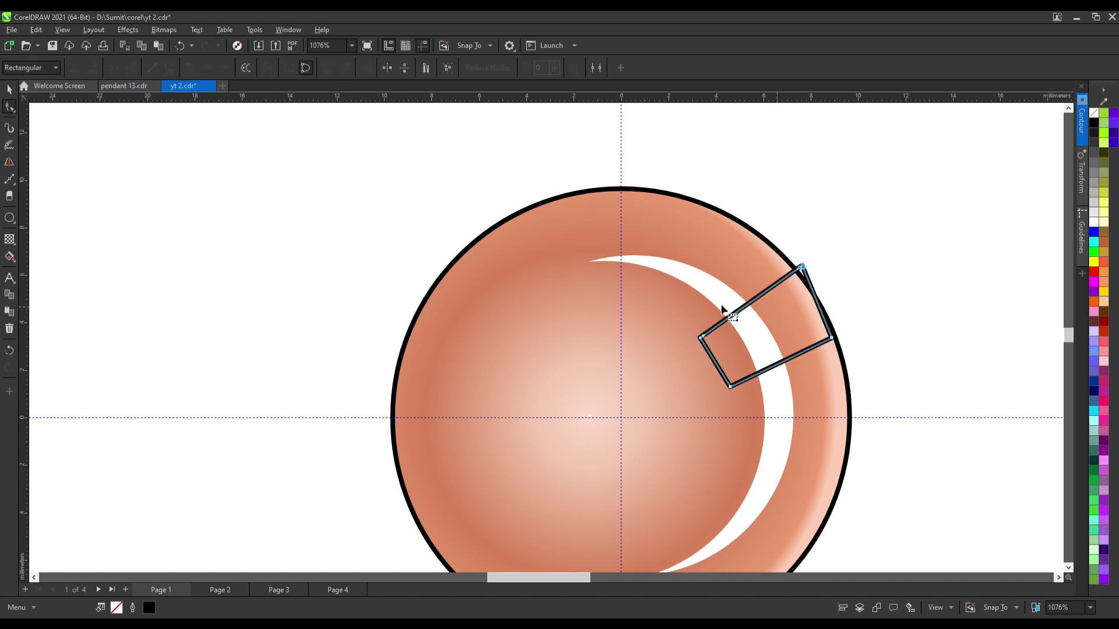
drag(666, 326, 709, 348)
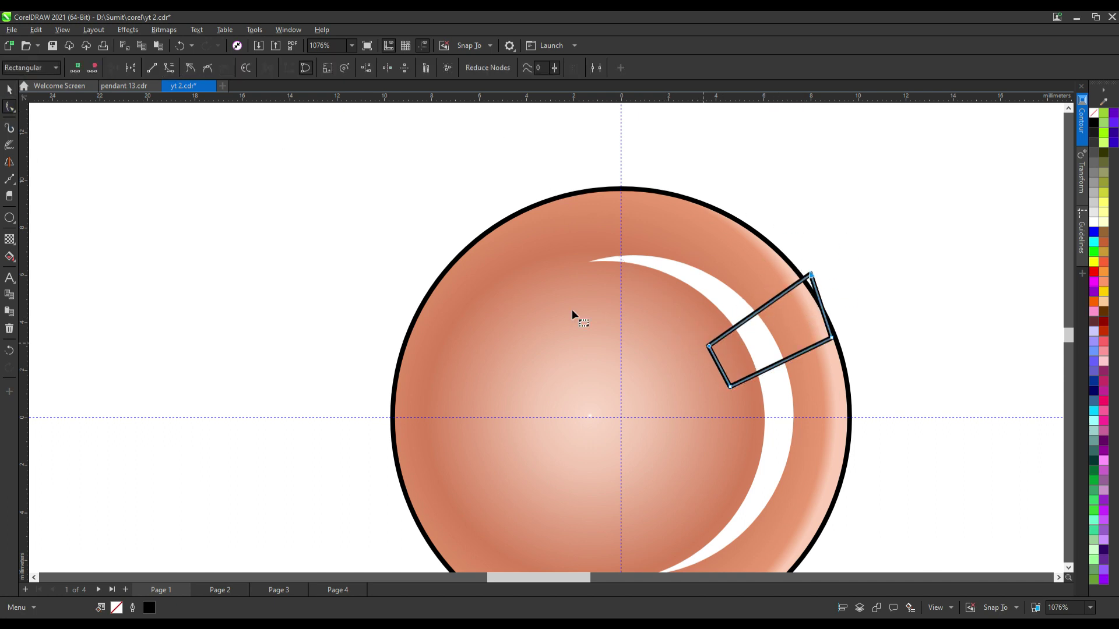
click(8, 90)
- Cut the four-sided shape out of the white crescent to divide it into two pieces
scroll(496, 150, down, 2)
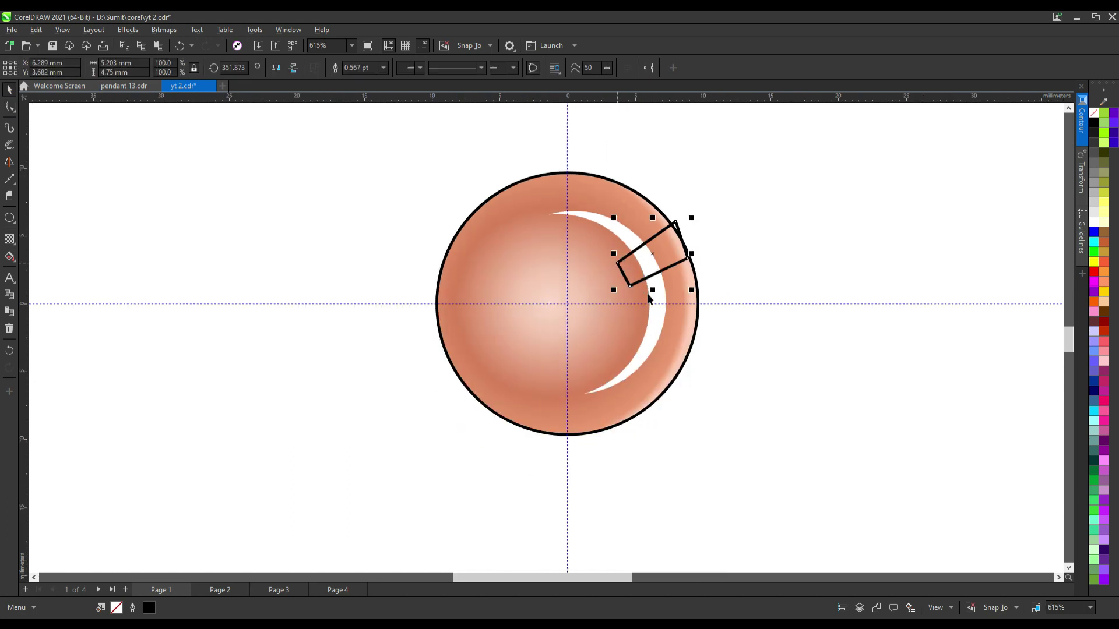
click(421, 67)
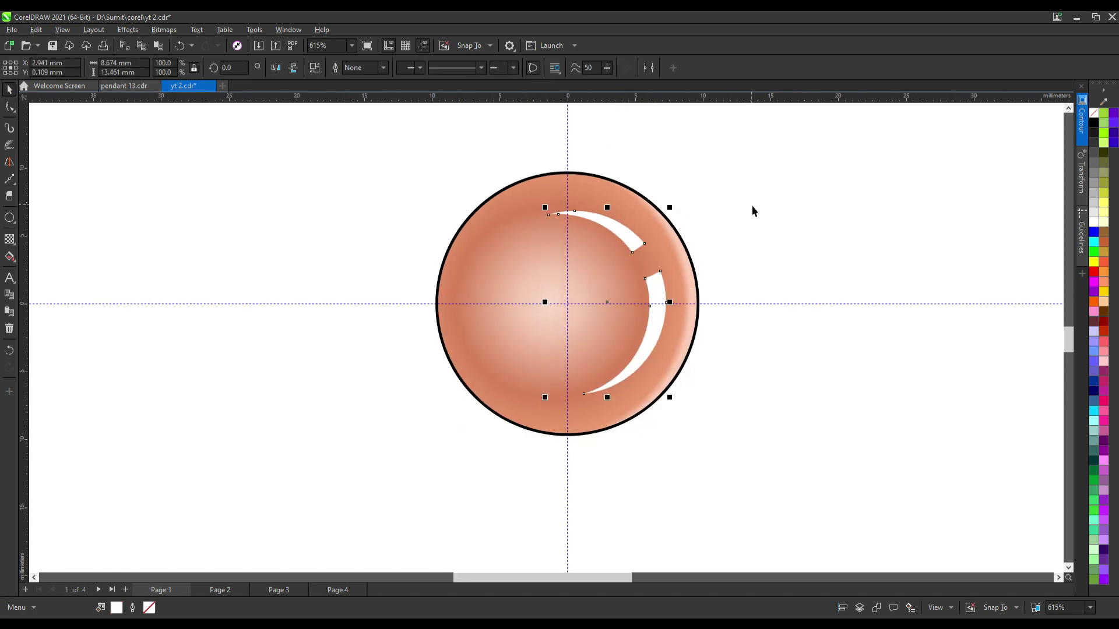
click(752, 208)
- Convert the divided white crescent to a bitmap and soften its edges with a blur
scroll(750, 210, down, 2)
scroll(702, 245, up, 1)
click(701, 261)
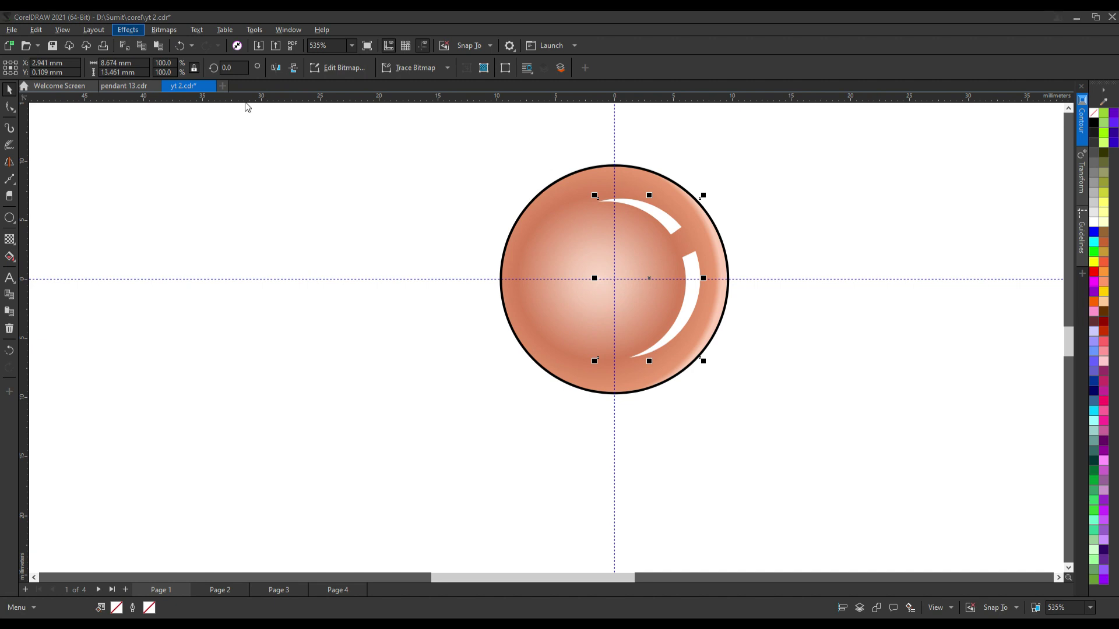
click(248, 116)
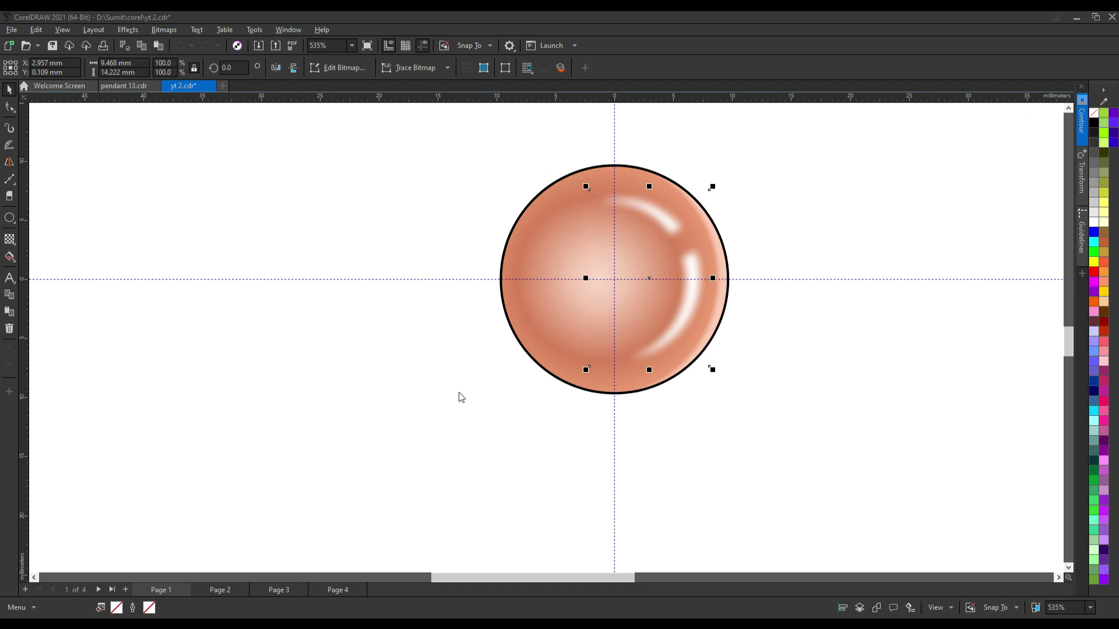
- Enlarge the blurred highlight to 106.4%, try it turned 180° on the ball's left side, and undo that placement
scroll(651, 292, up, 1)
drag(733, 162, 741, 155)
key(ctrl+z)
drag(707, 254, 620, 276)
scroll(705, 264, down, 2)
key(ctrl+z)
drag(720, 271, 595, 276)
click(595, 275)
drag(524, 294, 580, 299)
key(ctrl+z)
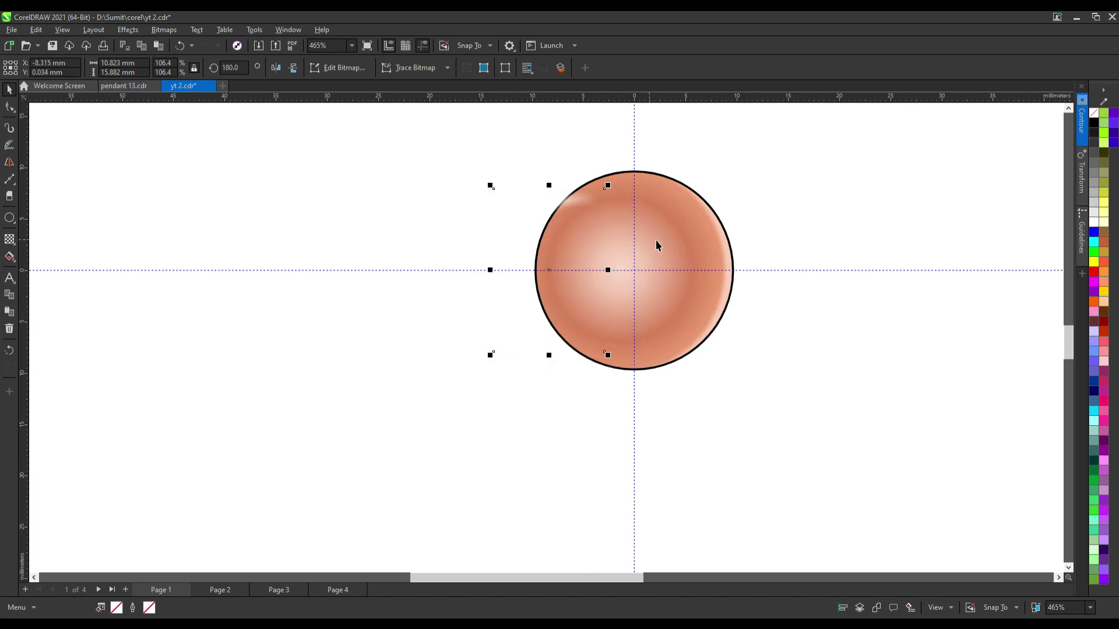
key(ctrl+z)
- Draw a closed five-sided shape over the blurred highlight's upper tip, extending beyond the ball's top edge
click(769, 163)
scroll(677, 173, up, 2)
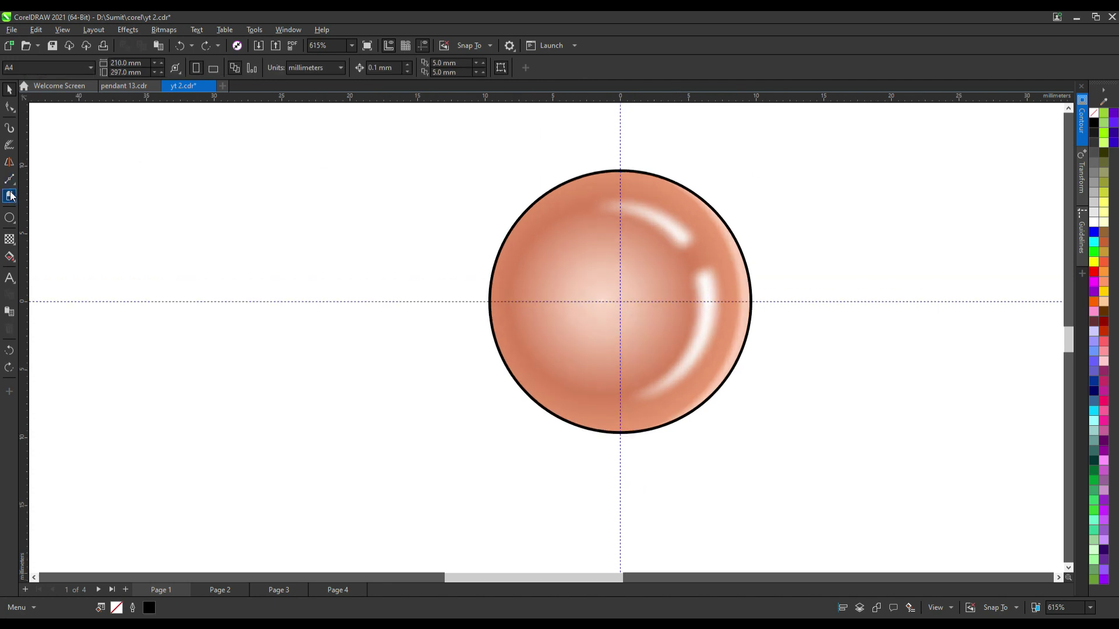
click(10, 179)
click(672, 163)
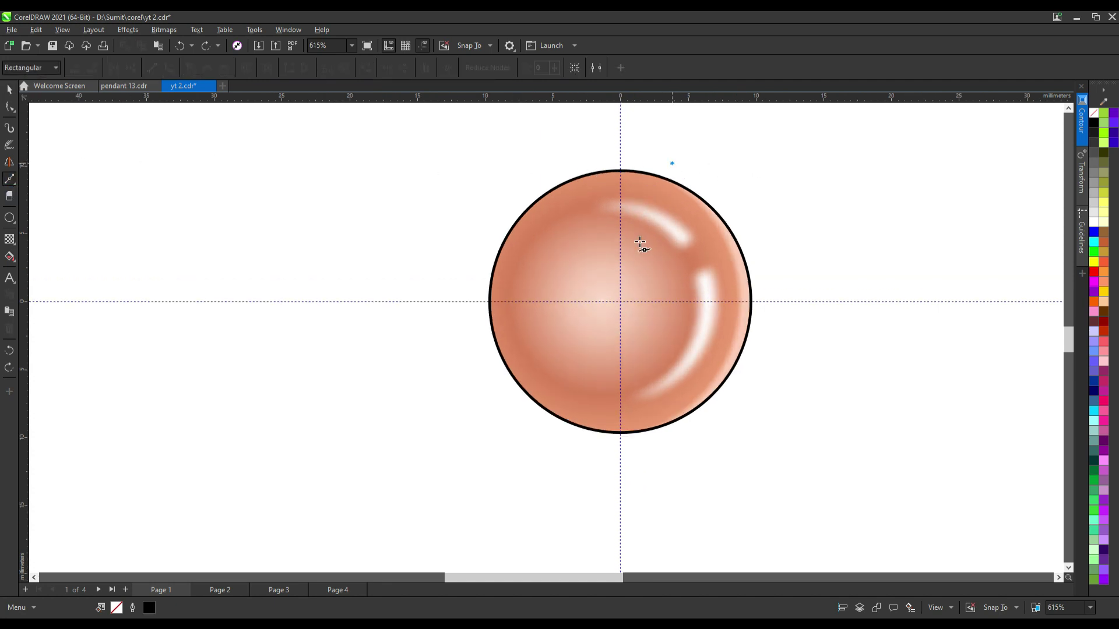
click(638, 240)
click(563, 222)
click(558, 166)
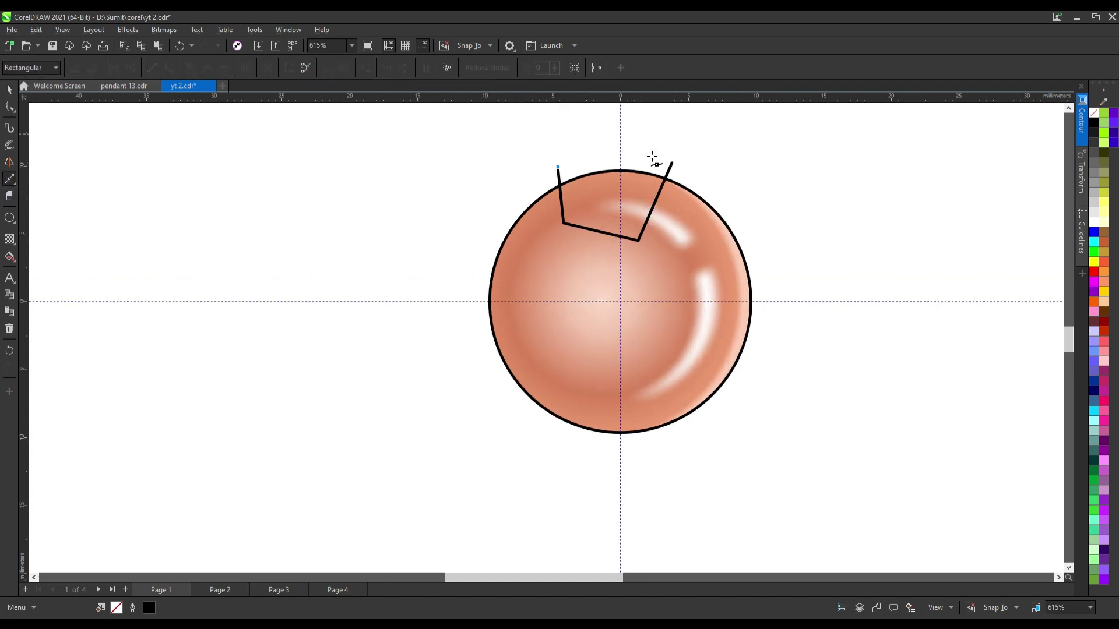
click(606, 130)
click(672, 163)
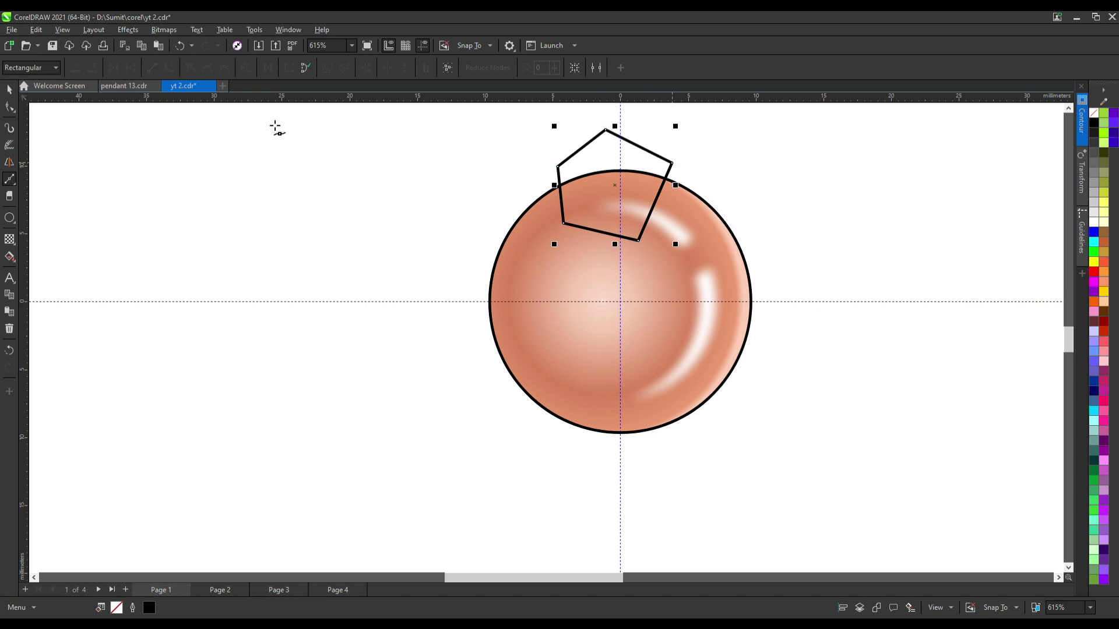
- Subtract the five-sided shape from the blurred highlight to trim its upper tip
click(10, 89)
shift+click(686, 231)
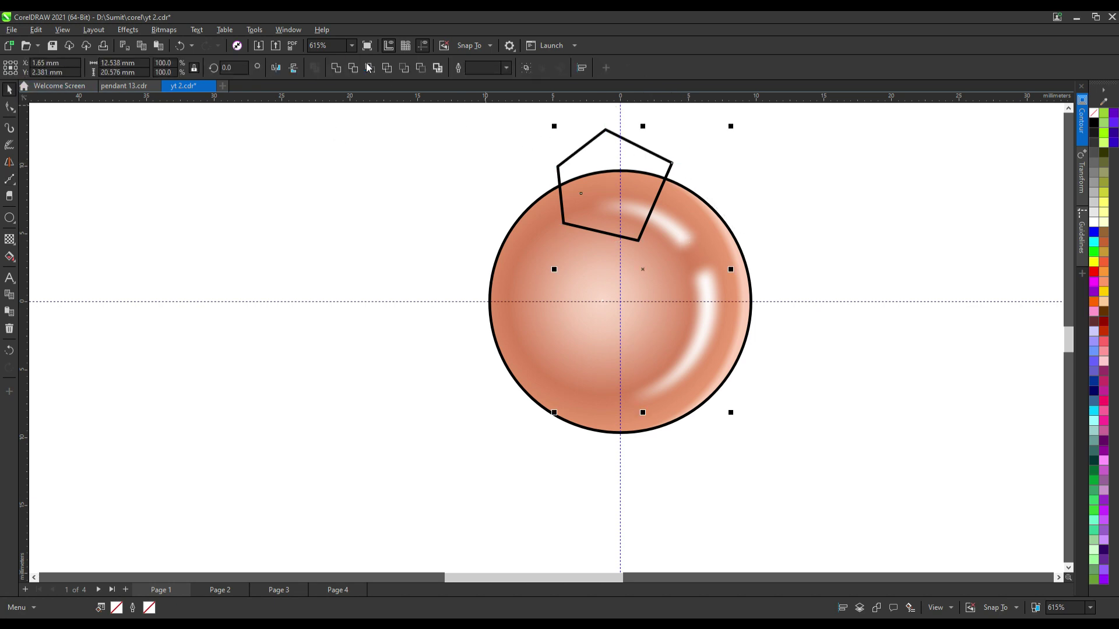
click(421, 68)
scroll(641, 245, down, 3)
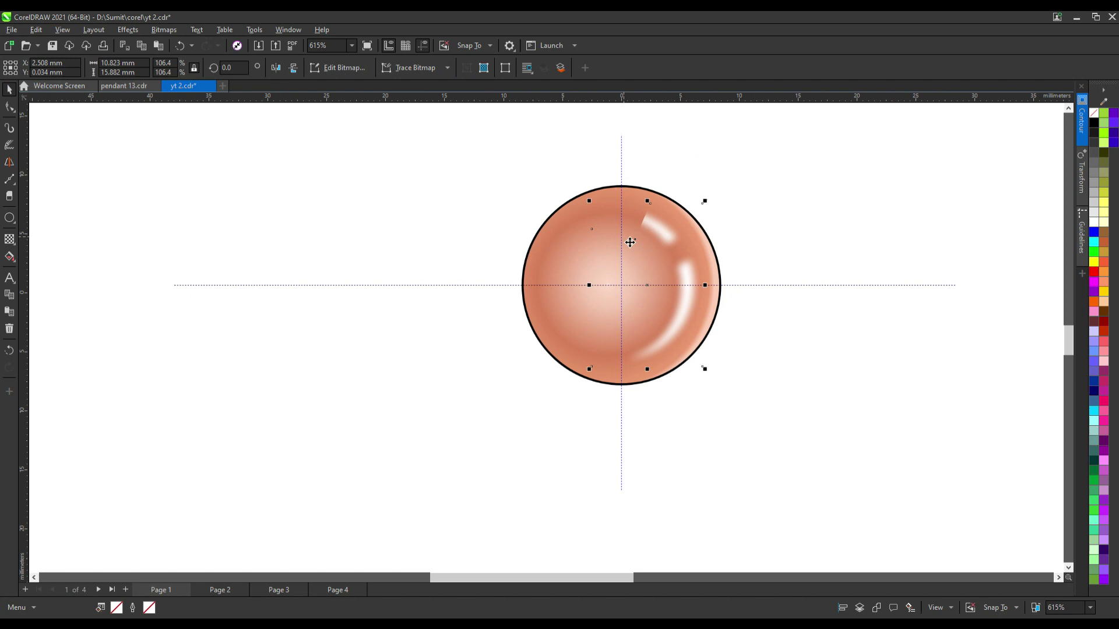
click(759, 209)
scroll(759, 210, down, 3)
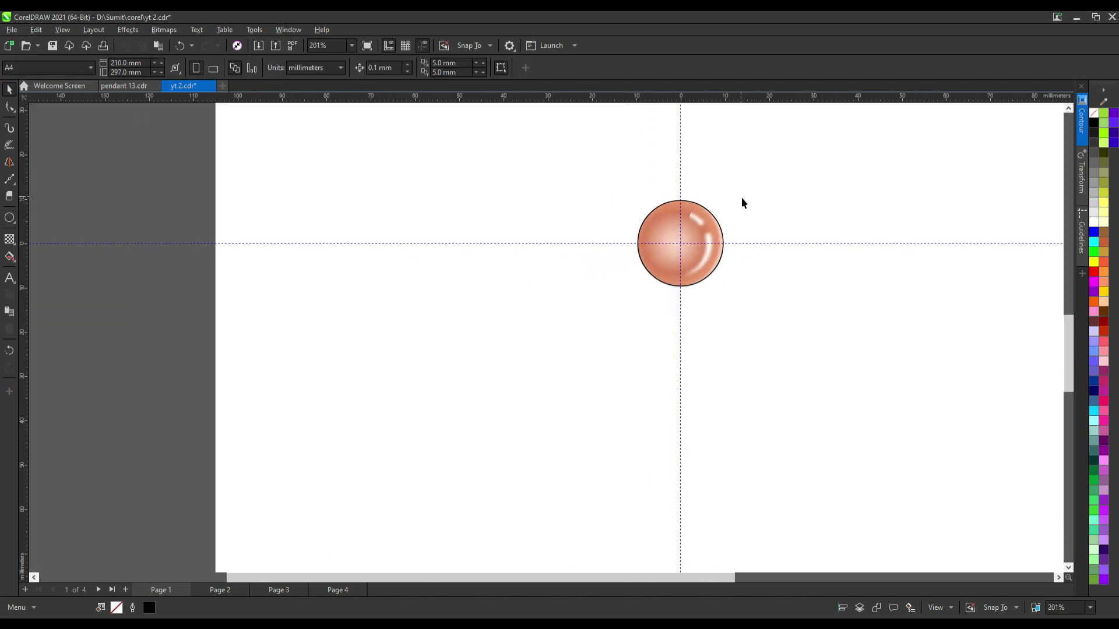
scroll(730, 196, up, 2)
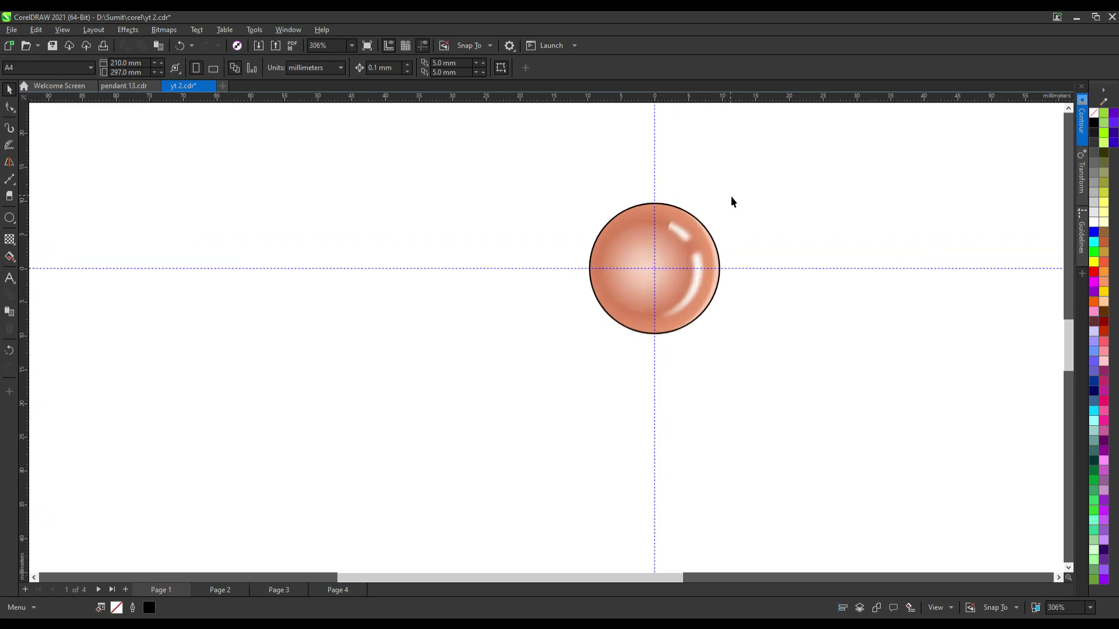
- Undo the highlight edits back to the uncut white crescent with the four-sided shape lying over it
key(ctrl+z)
key(ctrl+z)
key(ctrl+z)
key(ctrl+z)
key(ctrl+z)
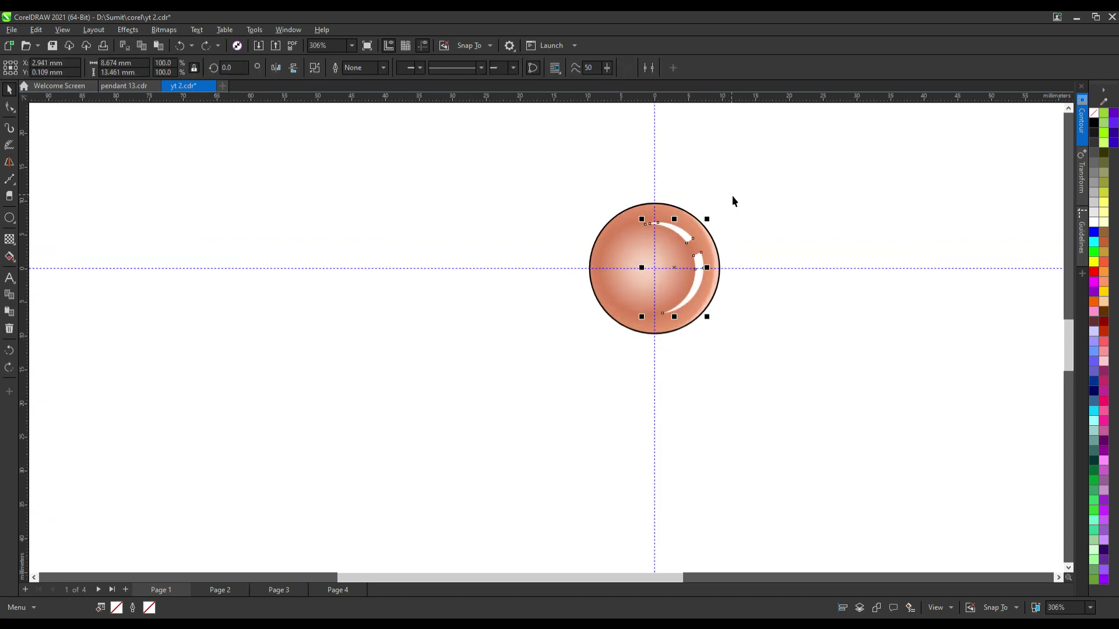
scroll(712, 198, up, 4)
click(698, 191)
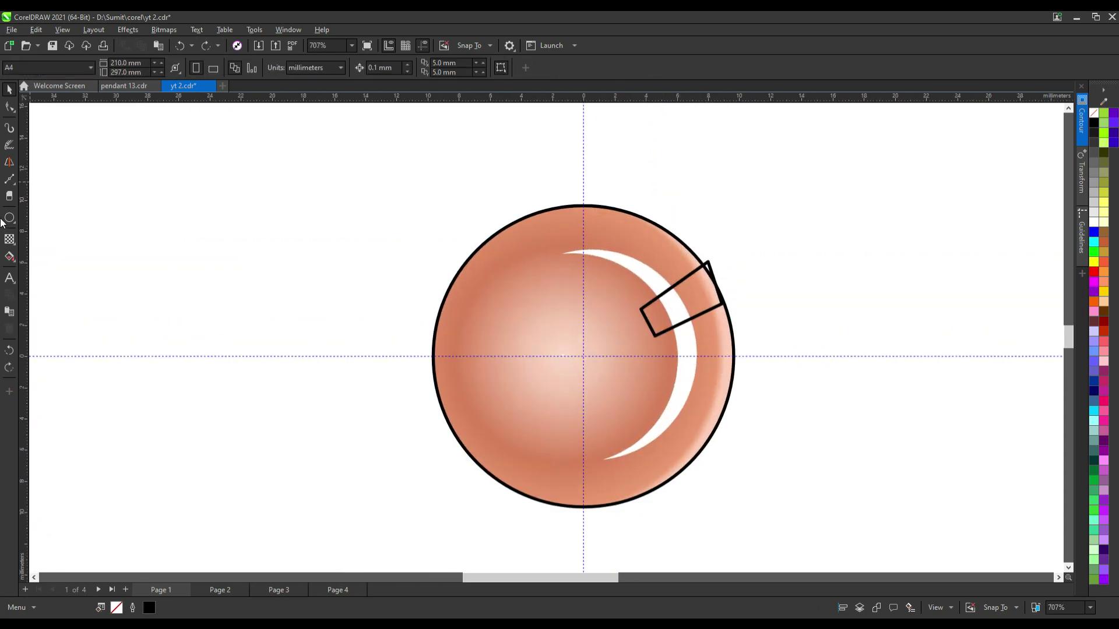
- Draw a closed five-sided shape about 7.9 × 6.1 mm over the crescent's upper tip and past the ball's top edge
click(8, 182)
mouse_move(647, 207)
mouse_down()
mouse_move(607, 287)
mouse_move(525, 263)
mouse_move(535, 214)
mouse_up()
drag(535, 214, 572, 188)
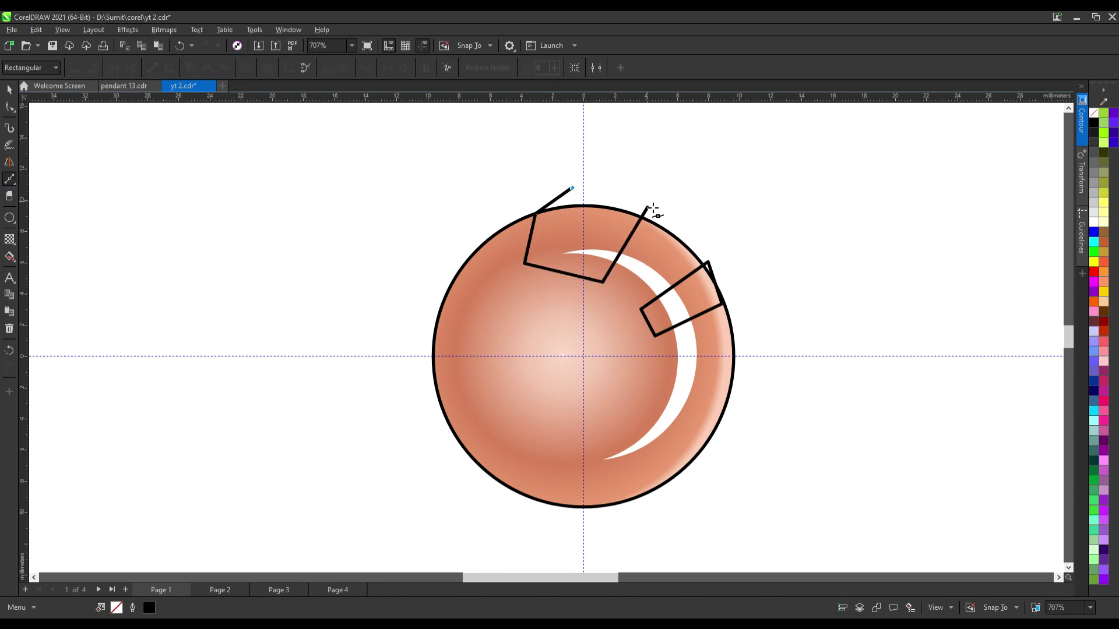
drag(654, 214, 648, 208)
click(9, 90)
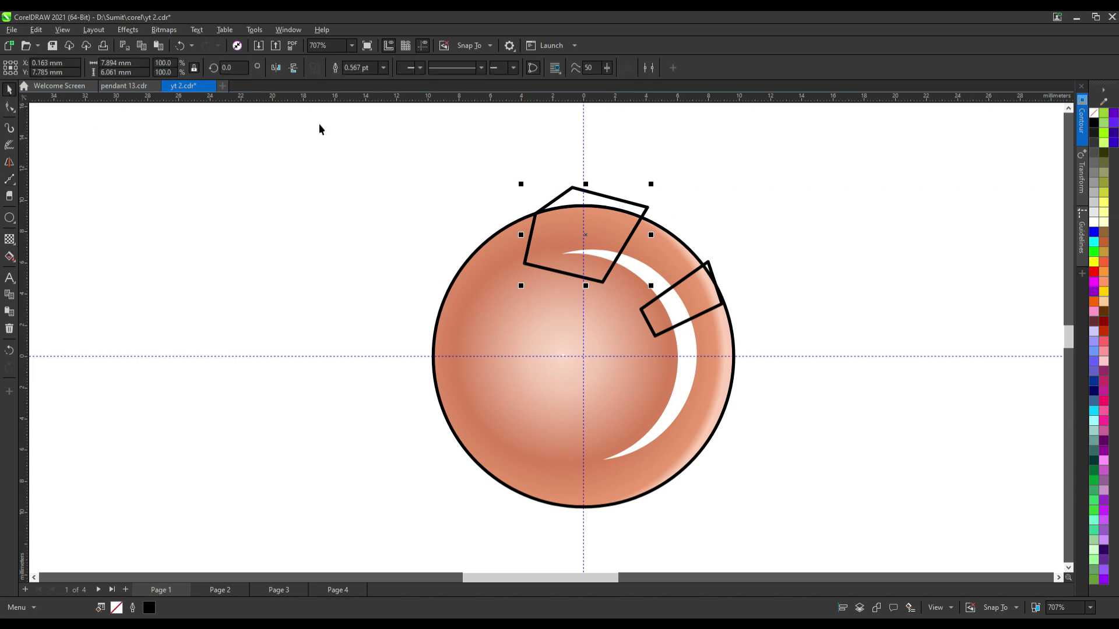
- Cut both the five-sided and the four-sided shapes out of the white crescent
click(695, 358)
click(694, 363)
click(765, 244)
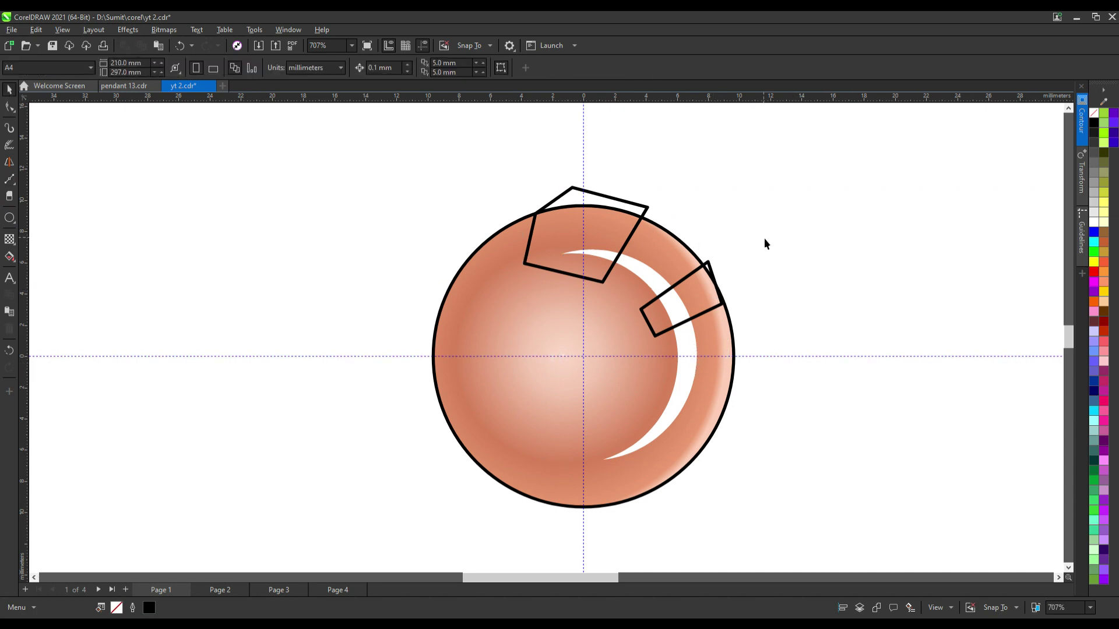
click(711, 282)
shift+click(694, 350)
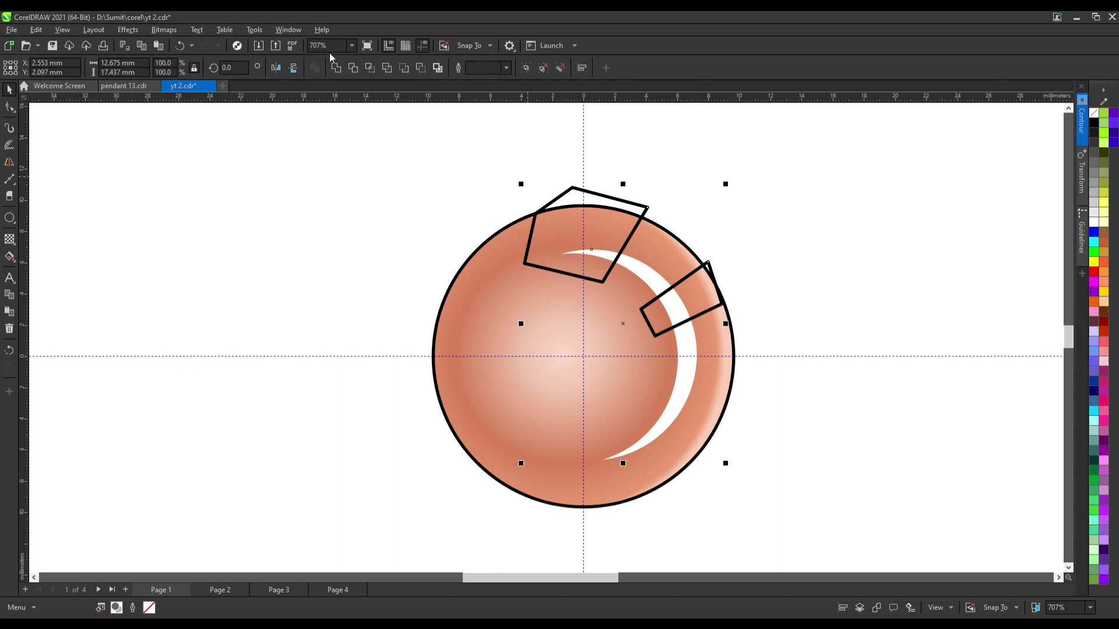
click(423, 68)
- Enlarge the two-piece highlight to 102.7% and move it slightly left and down
drag(703, 251, 705, 248)
scroll(680, 327, up, 1)
drag(683, 334, 680, 338)
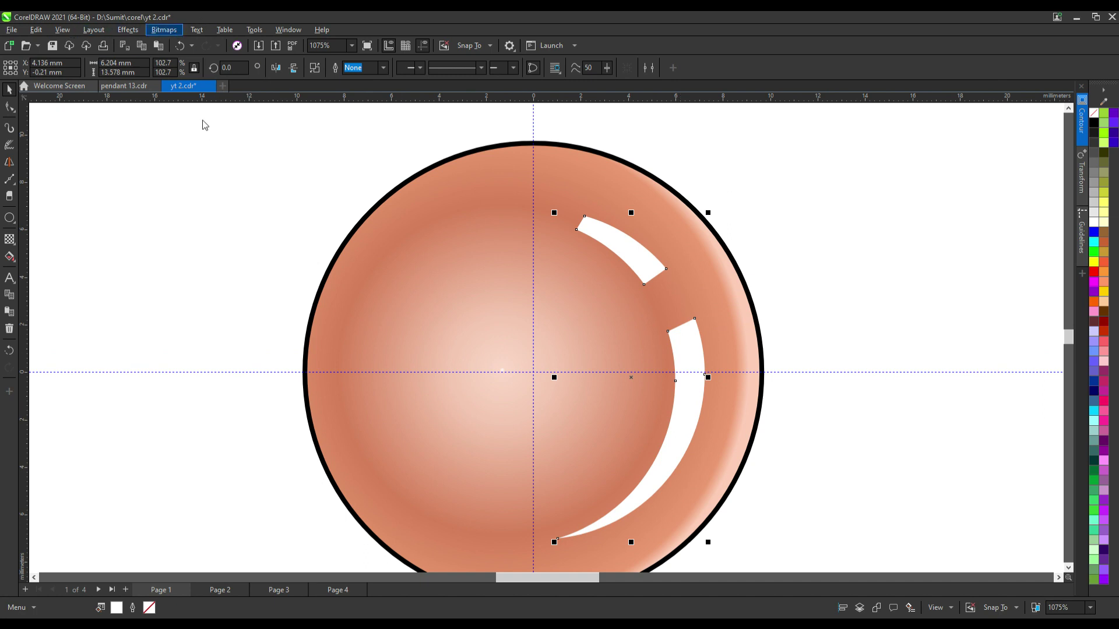
- Convert the two-piece highlight to a bitmap and soften its edges with a blur
click(199, 47)
click(570, 385)
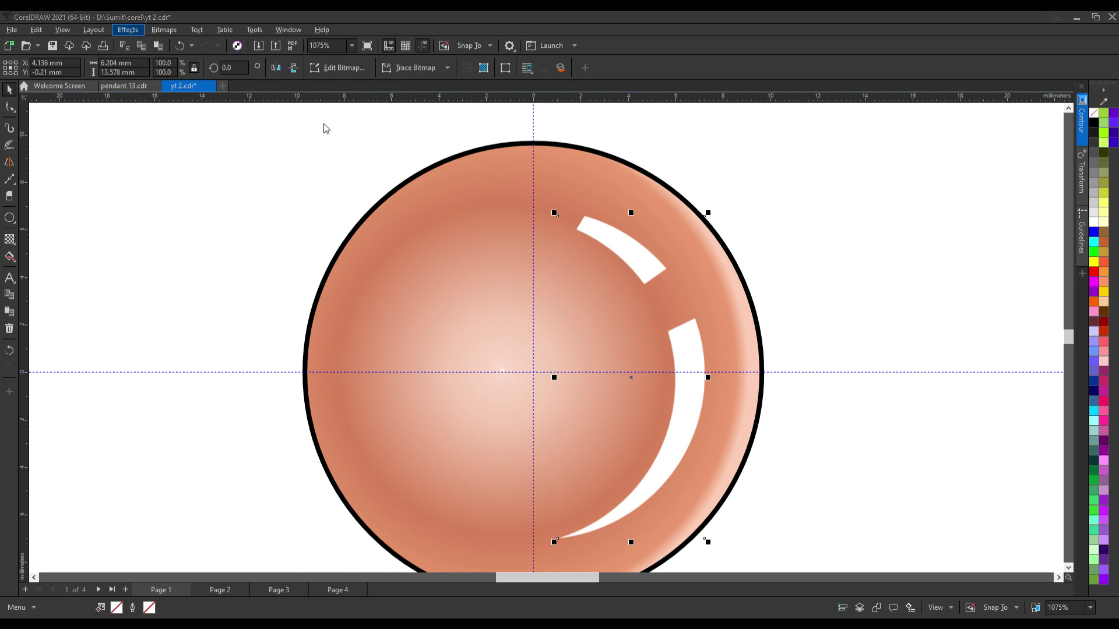
click(258, 120)
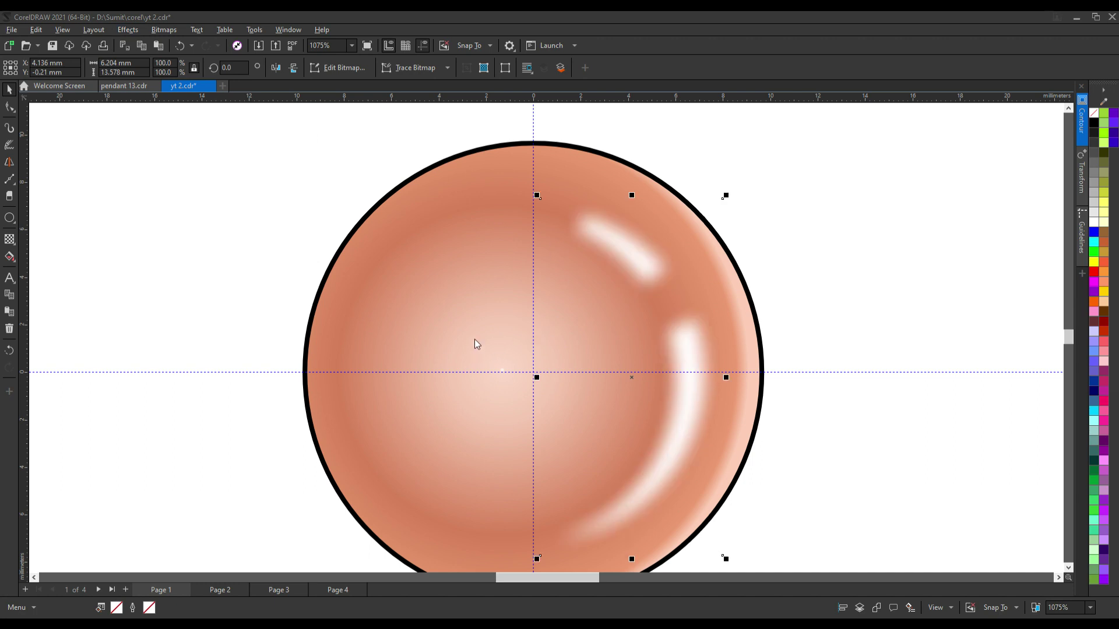
click(520, 304)
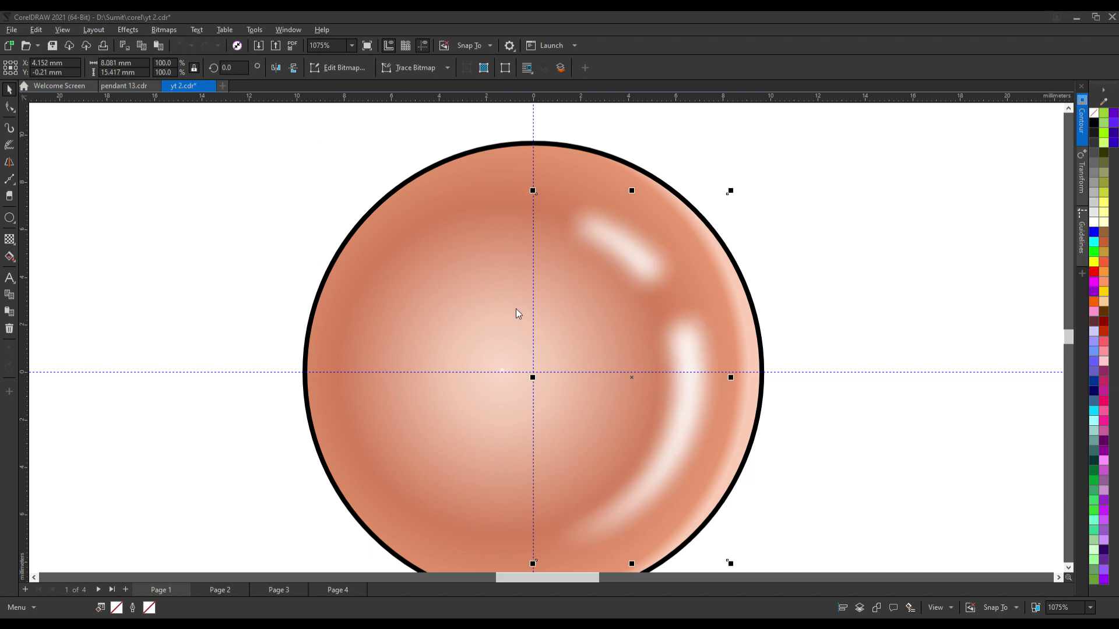
click(506, 303)
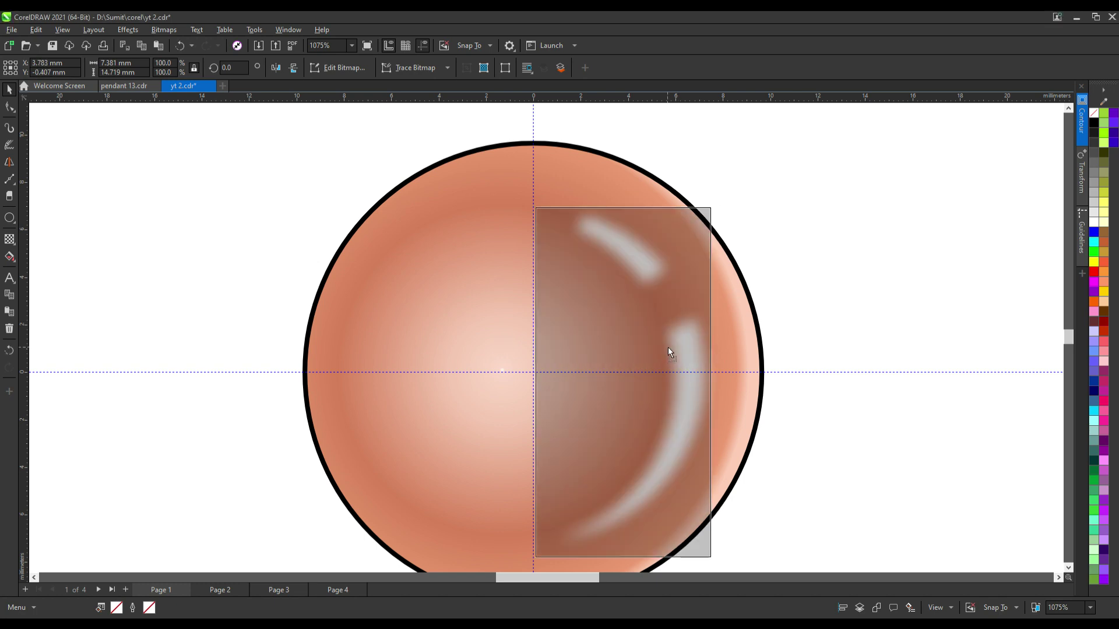
scroll(668, 347, down, 4)
click(704, 268)
scroll(704, 265, down, 4)
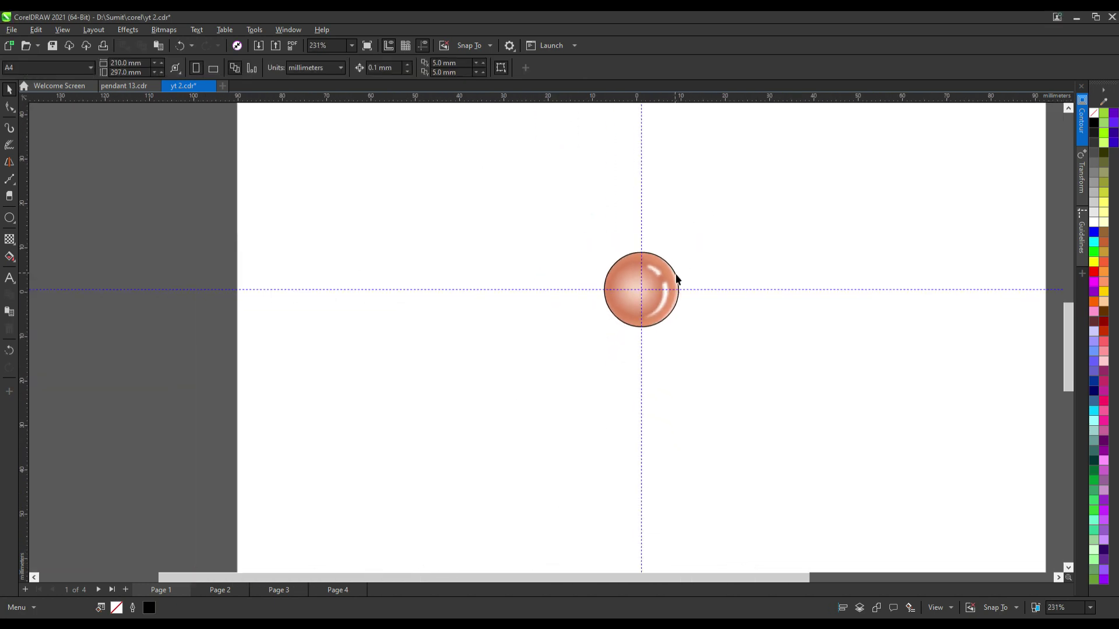
scroll(684, 278, up, 3)
scroll(653, 286, up, 3)
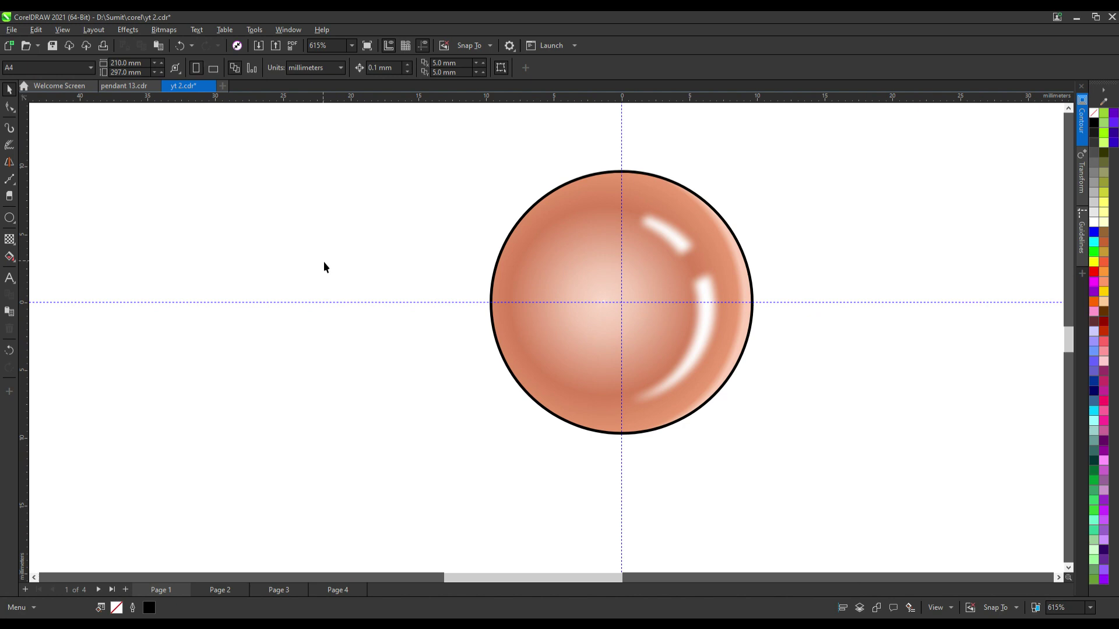
- Draw a white circle about 2.7 mm across without an outline, about 4.7 mm left and 1.5 mm below the ball's centre
click(9, 217)
scroll(539, 333, up, 1)
drag(536, 319, 592, 373)
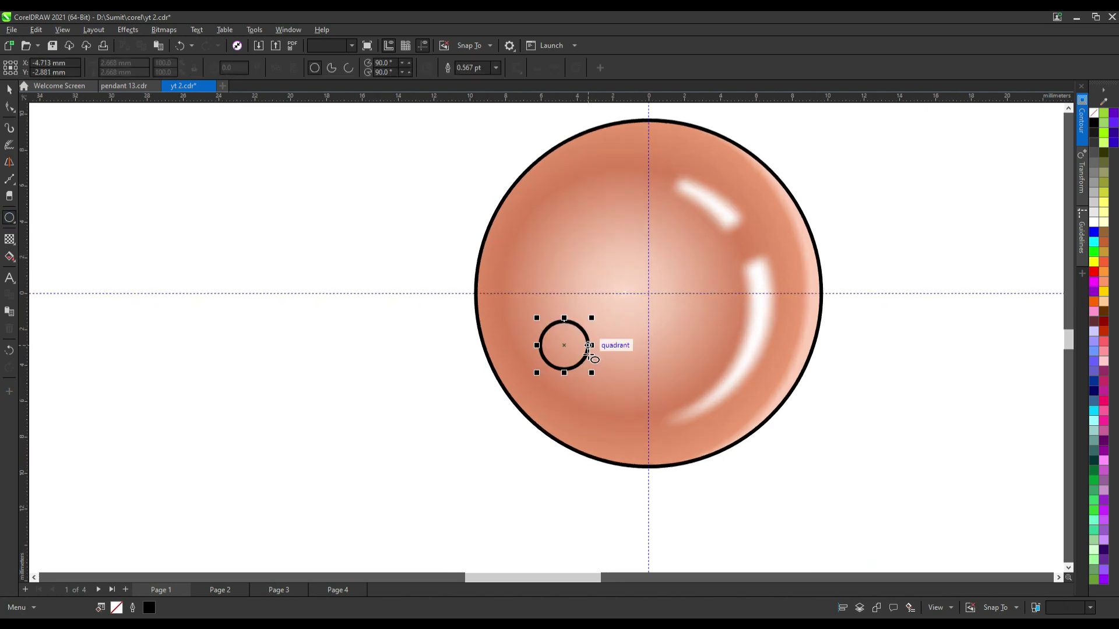
click(1105, 223)
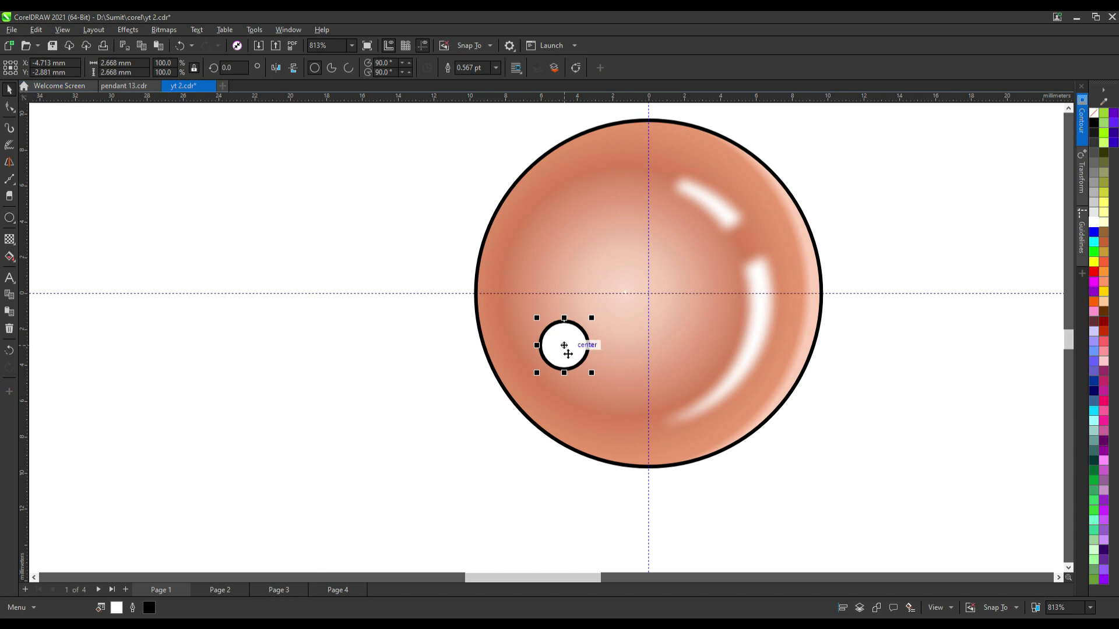
drag(568, 344, 568, 320)
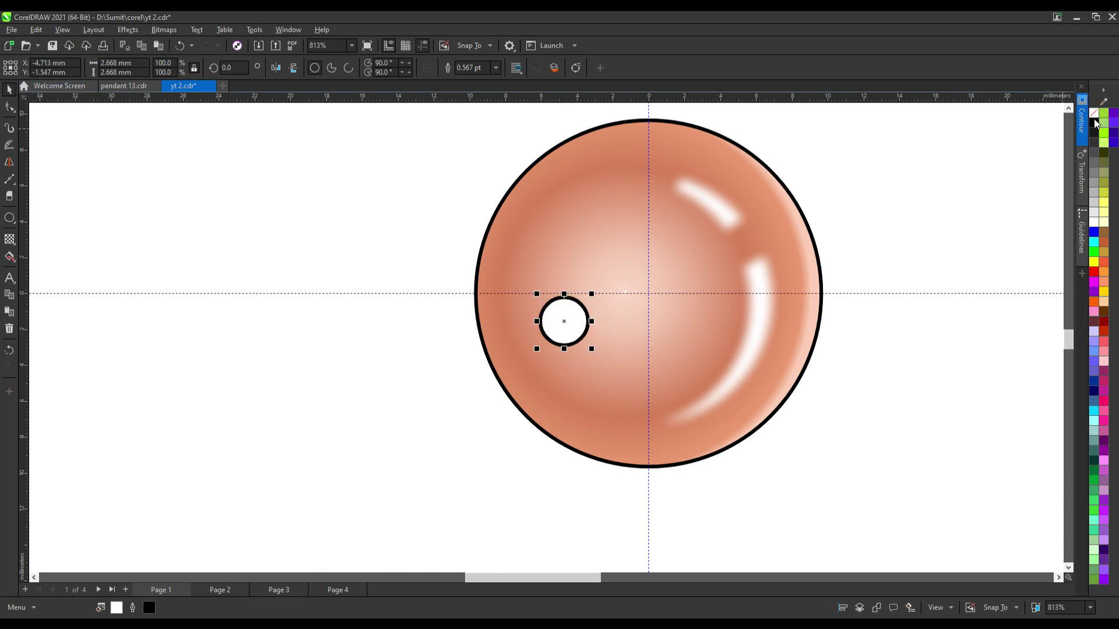
right_click(1095, 113)
- Nudge the small white circle slightly right and down and convert it to a bitmap
scroll(572, 330, up, 1)
drag(573, 329, 585, 337)
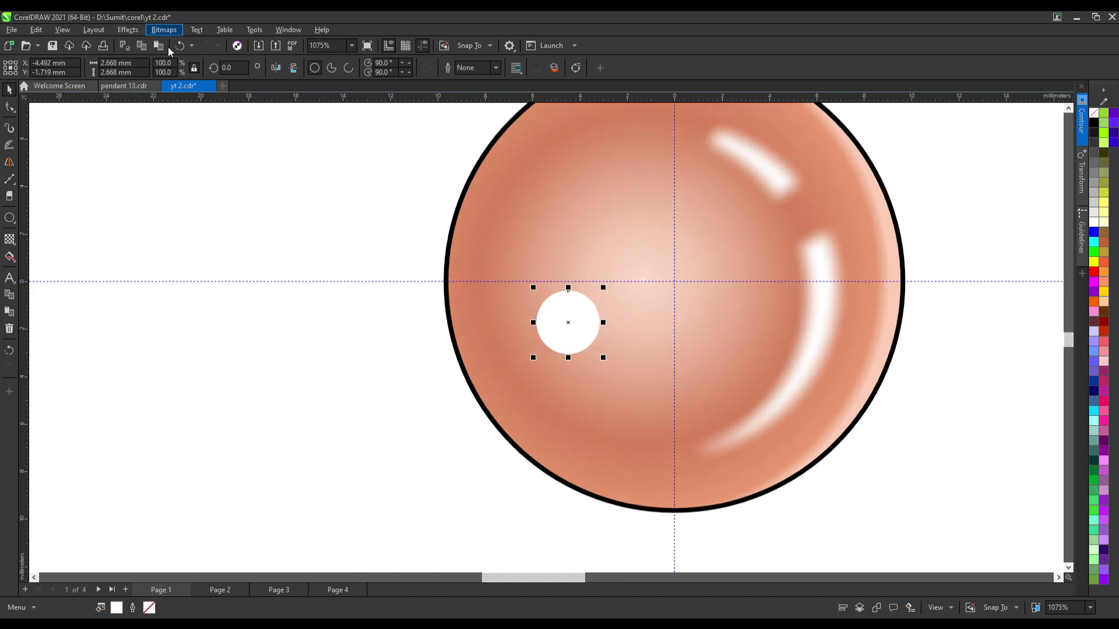
click(582, 387)
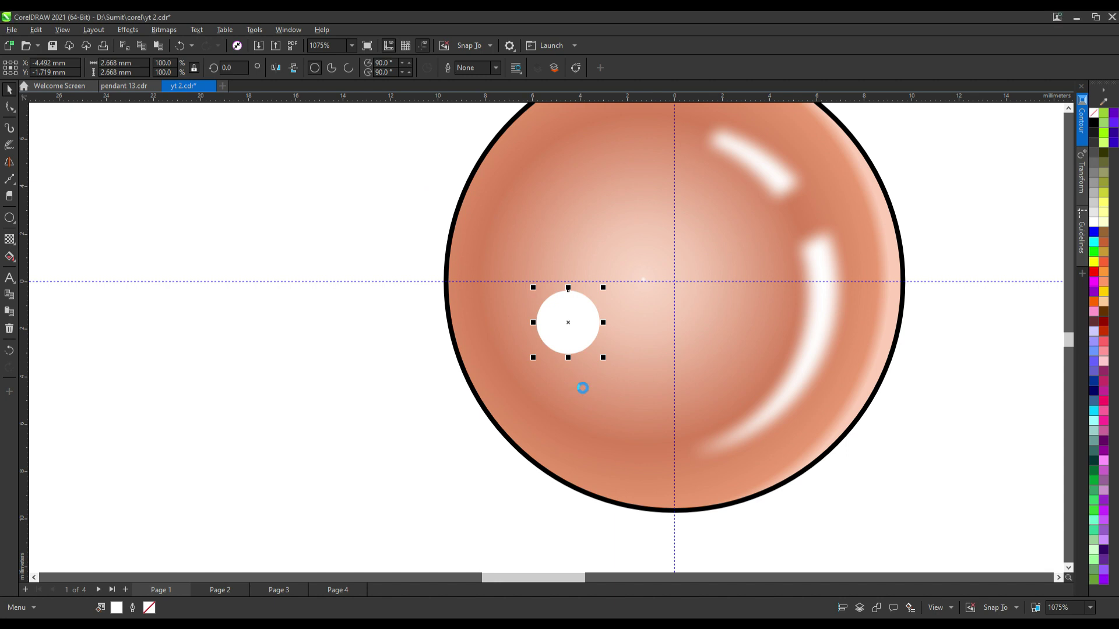
- Soften the edges of the small white circle bitmap with a blur
click(123, 31)
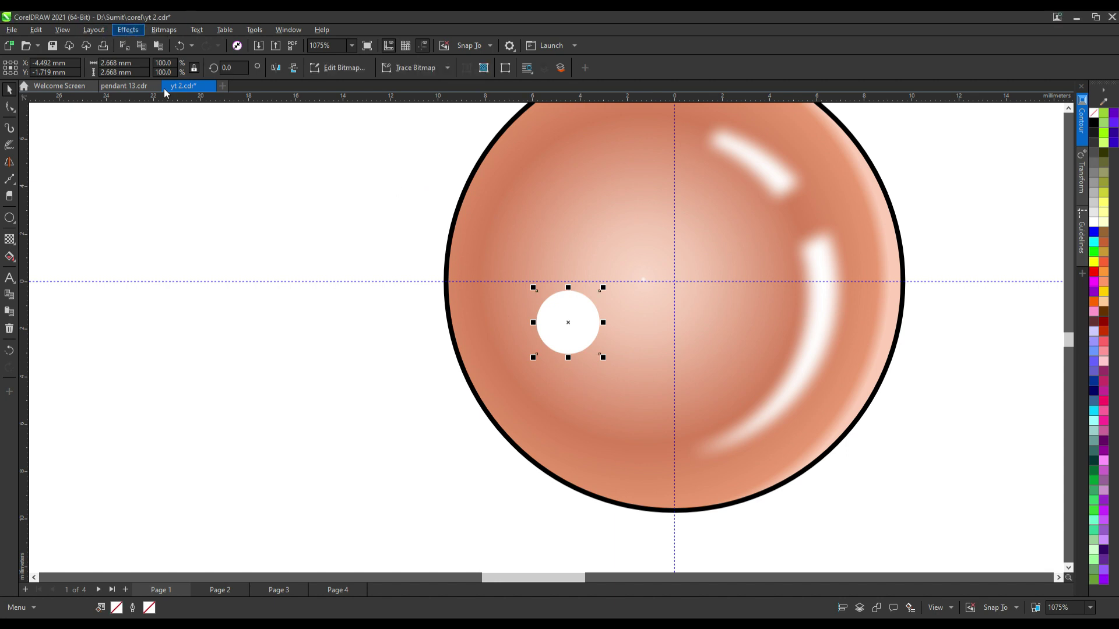
click(274, 113)
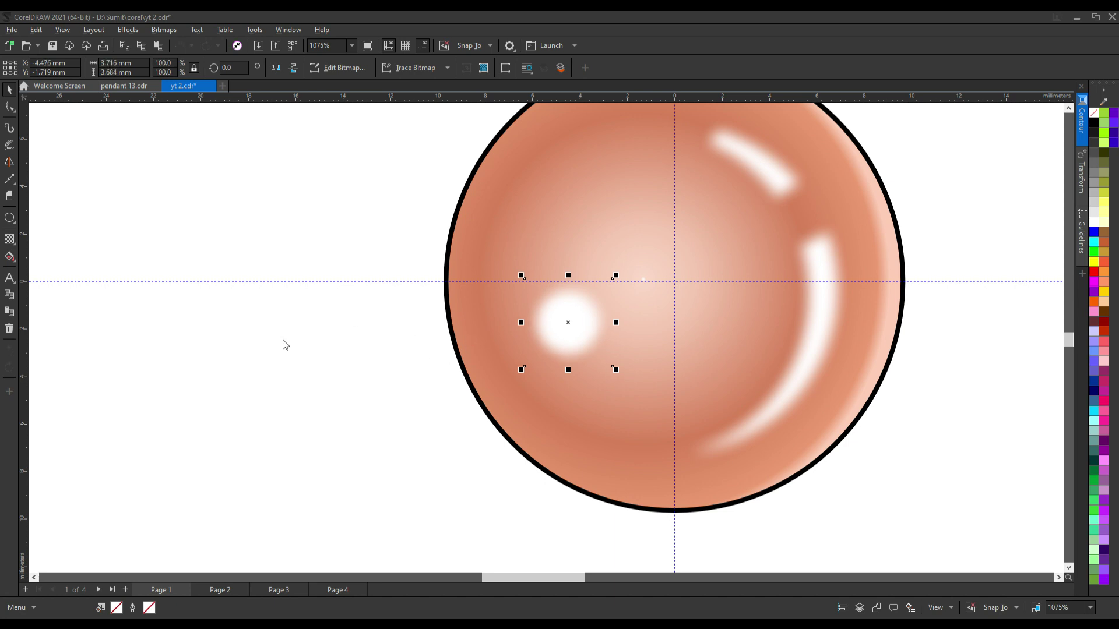
drag(282, 341, 285, 341)
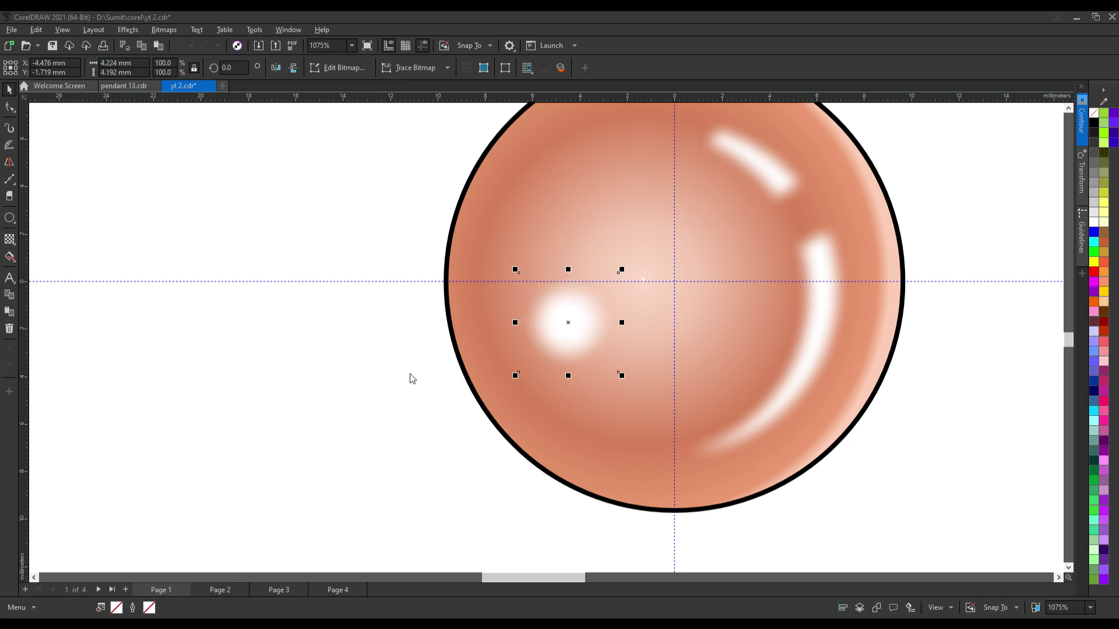
- Duplicate the blurred circle above the original, scale the copy to 118.8% and place it about 4.1 mm left and 2.2 mm above the ball's centre
scroll(547, 397, down, 1)
drag(572, 374, 559, 305)
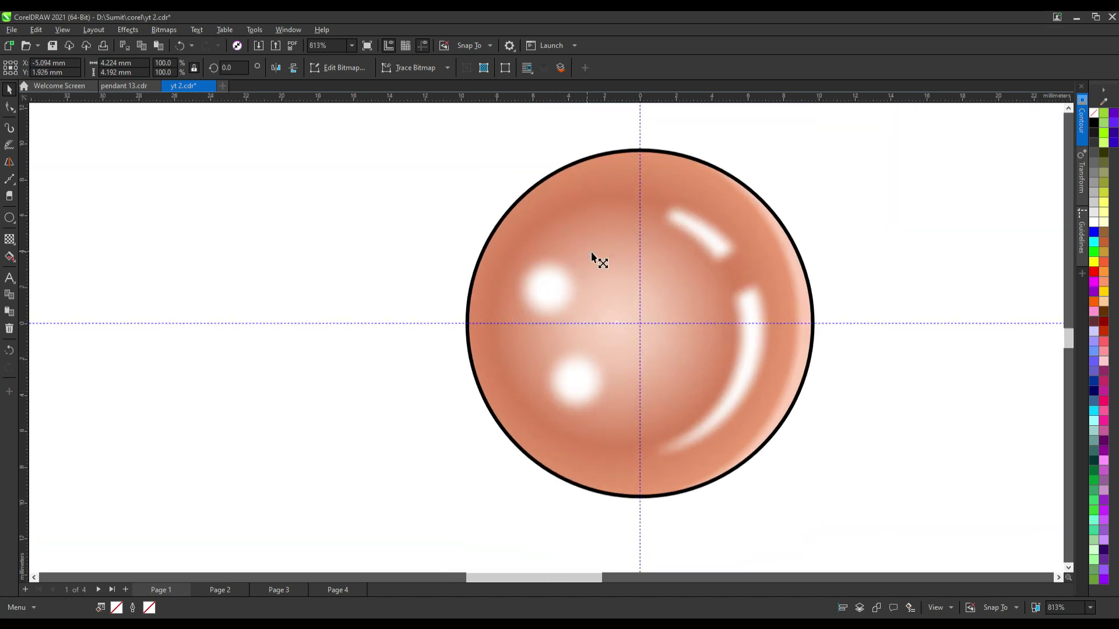
drag(589, 252, 573, 271)
scroll(550, 307, down, 3)
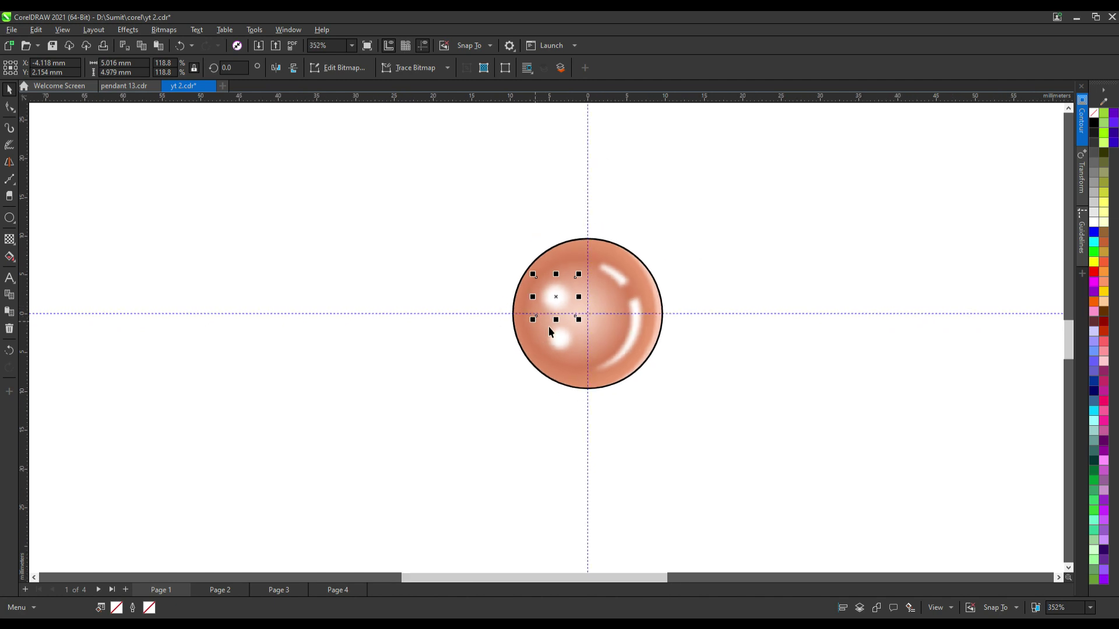
- Move the smaller blurred circle right and the larger one down to about 4.8 mm left and 0.5 mm above the ball's centre
scroll(549, 328, up, 2)
drag(570, 348, 588, 346)
drag(557, 279, 548, 302)
scroll(428, 381, down, 1)
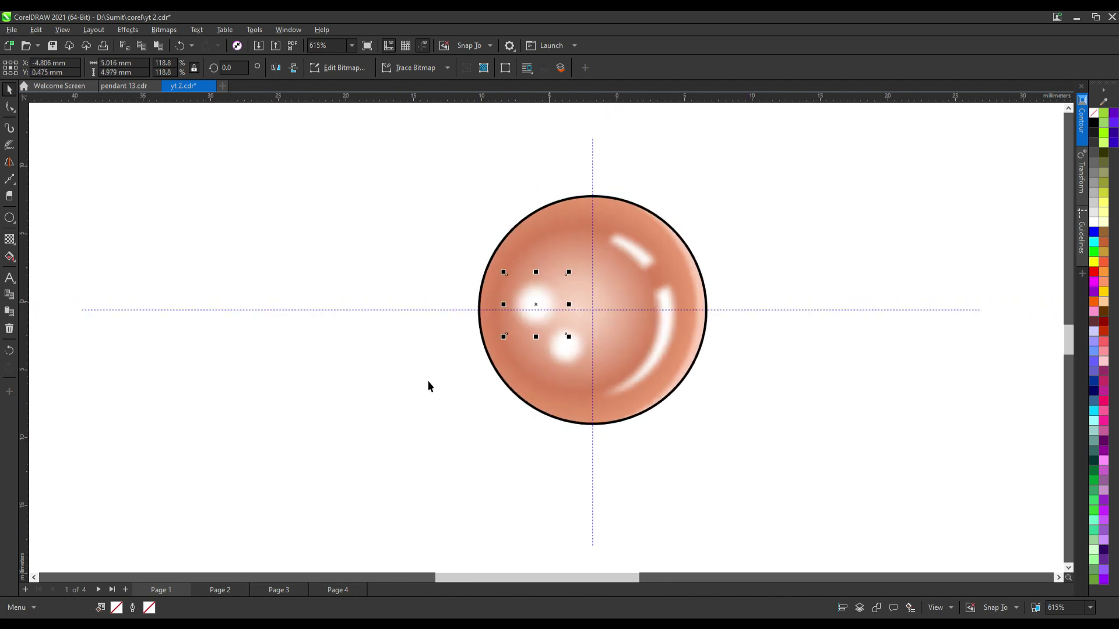
scroll(402, 389, down, 3)
scroll(470, 395, up, 4)
- Shift the smaller blurred circle down-left and place the larger one about 4.9 mm left of the ball's centre, nearly level with it
click(465, 400)
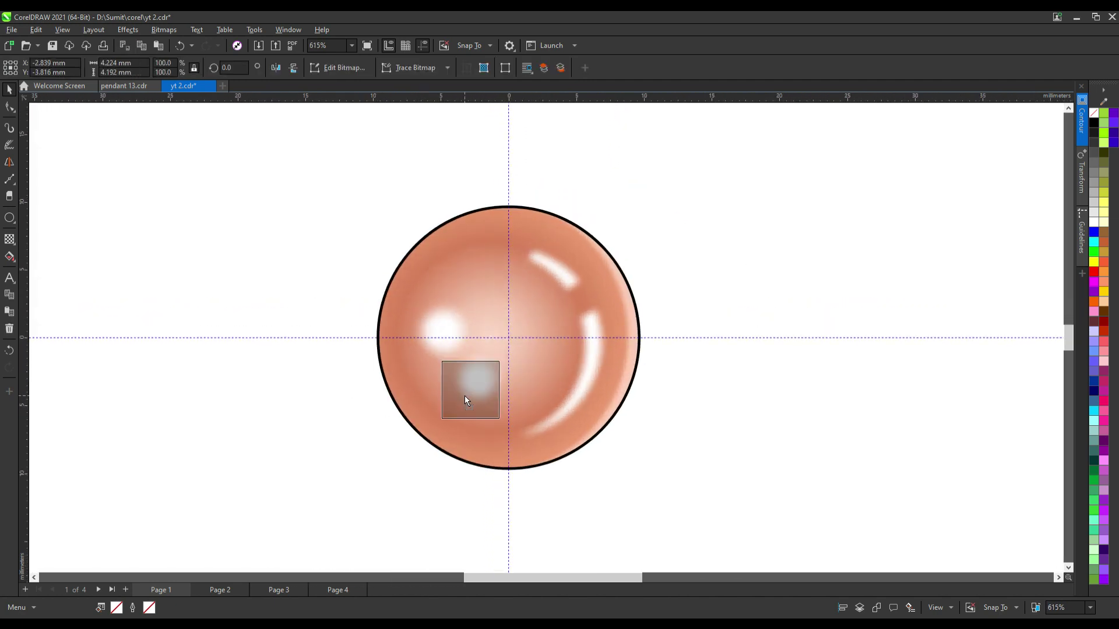
drag(465, 400, 453, 413)
drag(439, 336, 431, 342)
scroll(420, 387, down, 3)
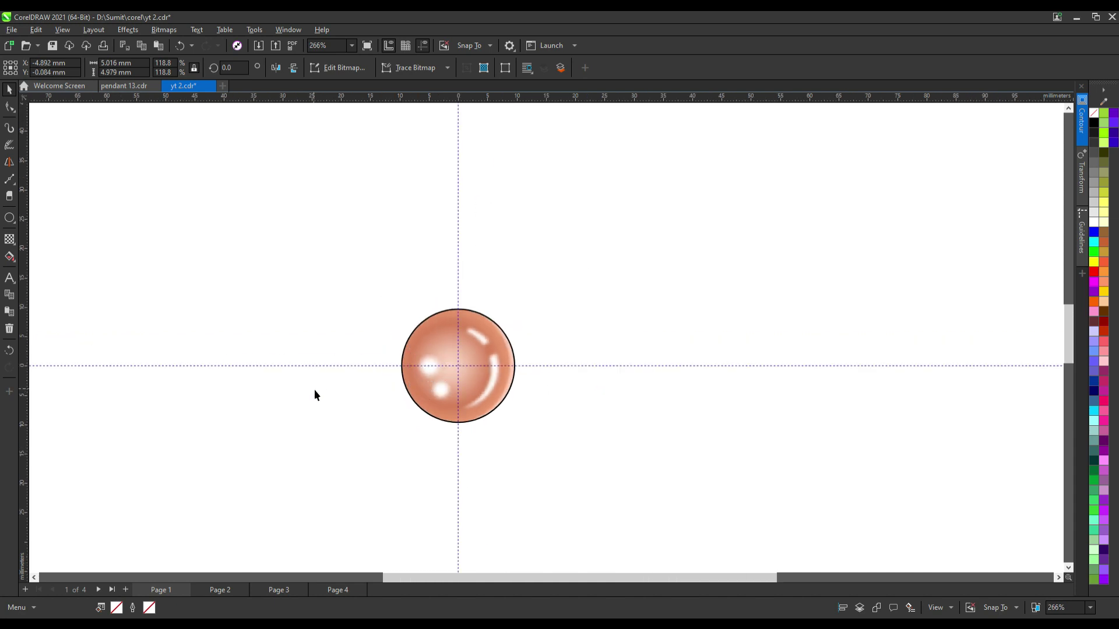
click(315, 395)
scroll(647, 403, down, 5)
scroll(567, 400, up, 5)
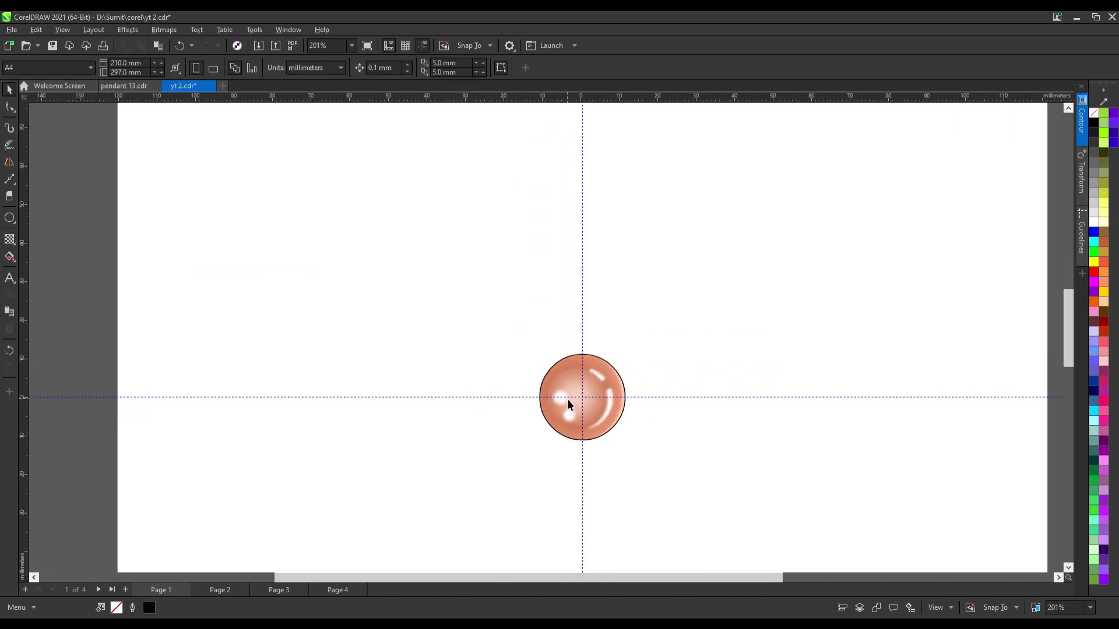
- Change the ball circle's outline to Hairline width and colour it dark brown
scroll(567, 400, up, 1)
click(608, 364)
click(477, 67)
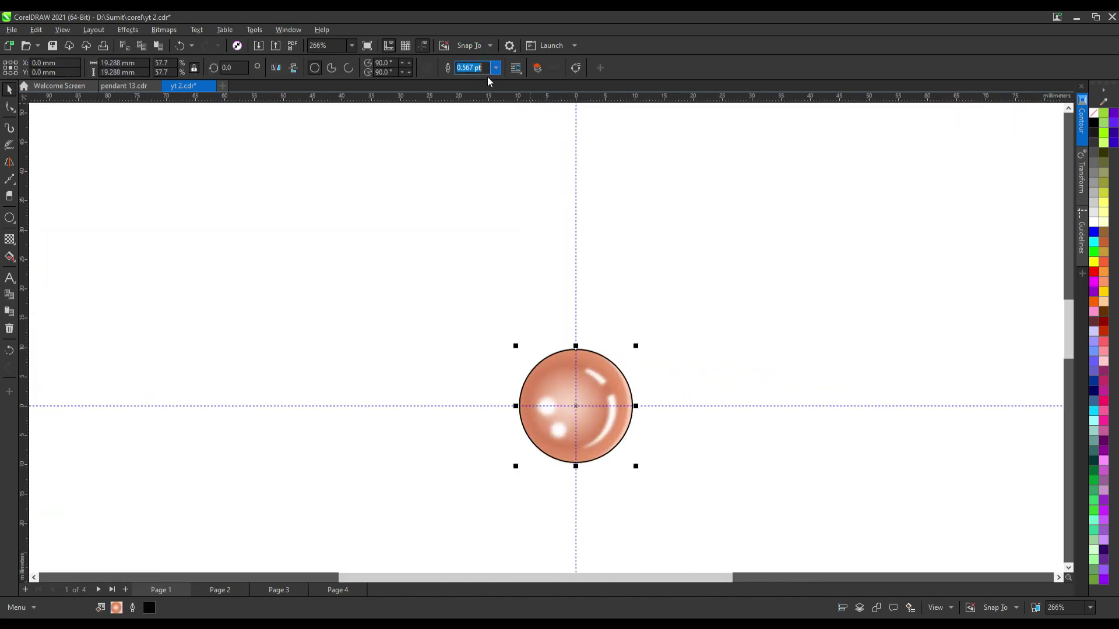
click(489, 79)
scroll(603, 317, down, 1)
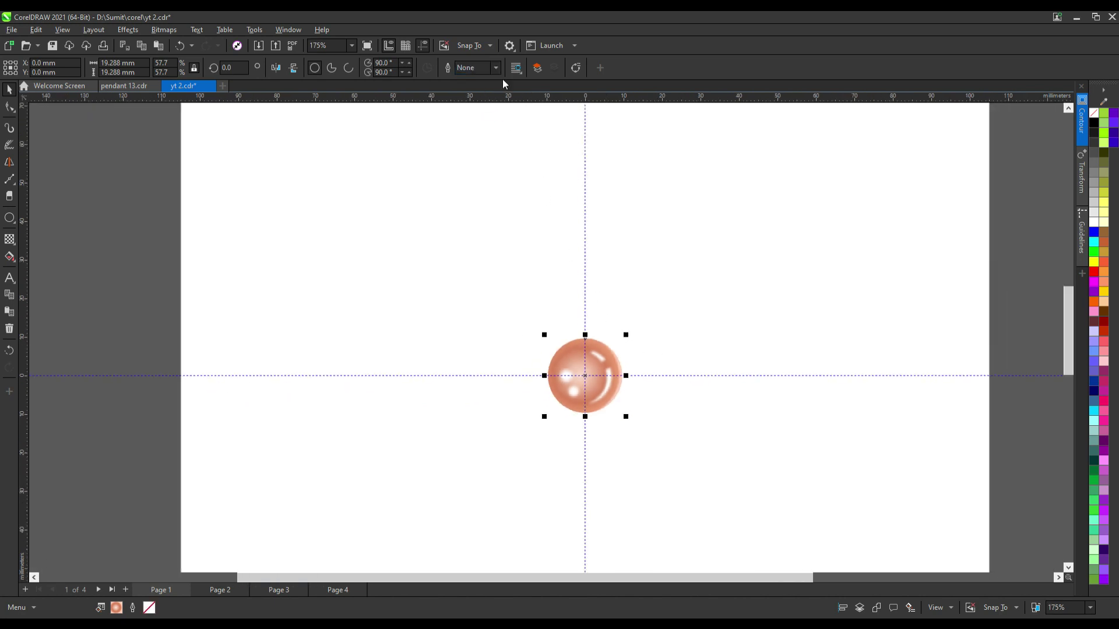
click(695, 293)
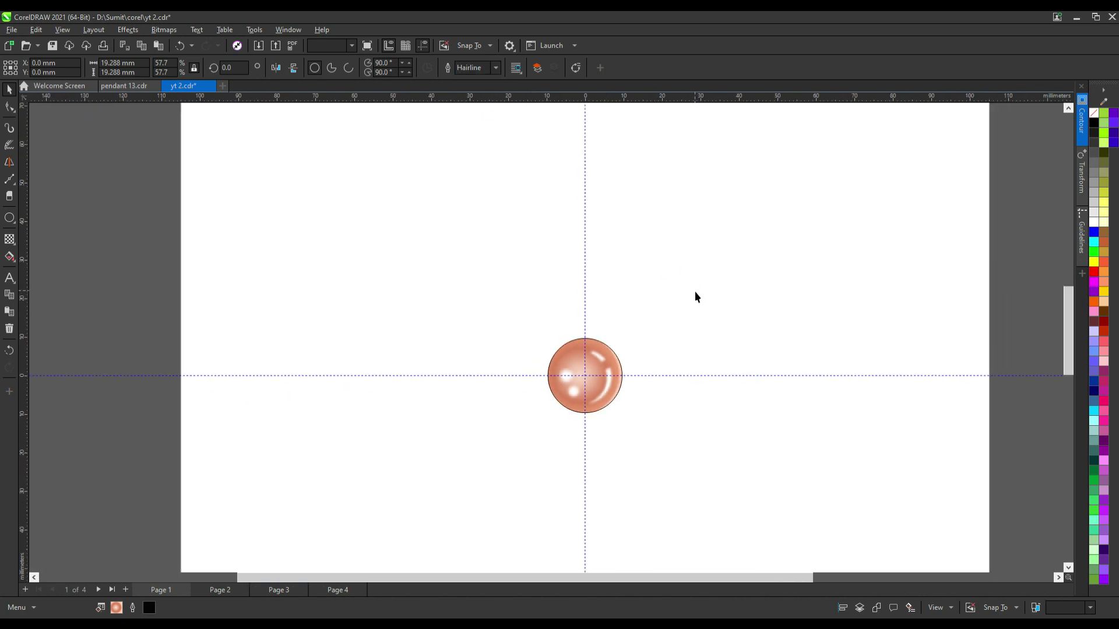
scroll(619, 337, up, 2)
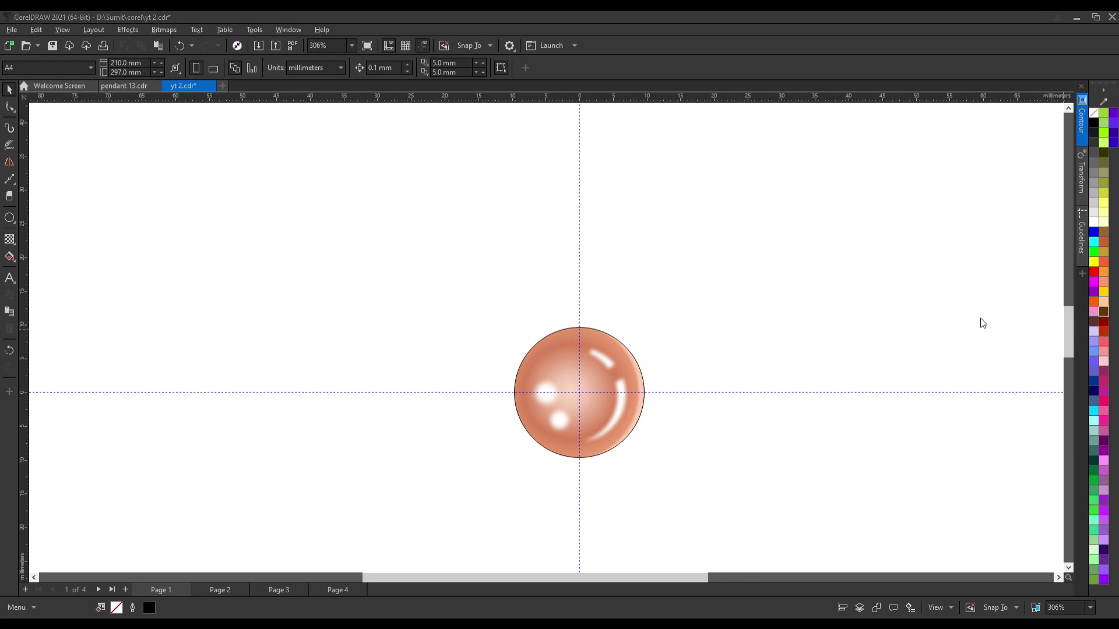
click(619, 360)
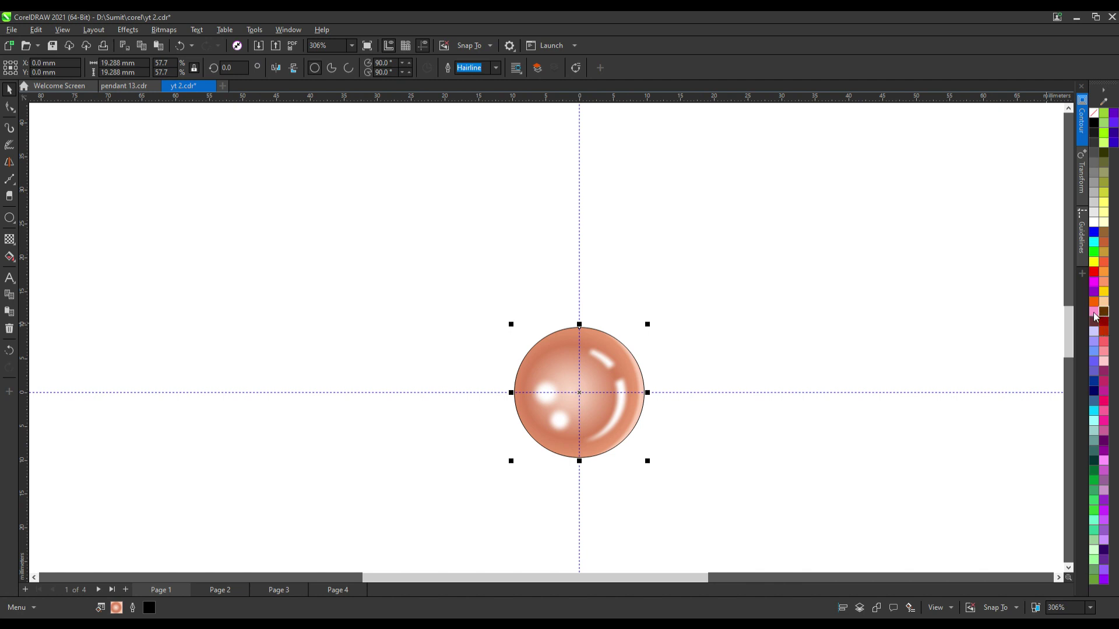
click(826, 323)
- Select all parts of the ball and group them
drag(736, 287, 403, 464)
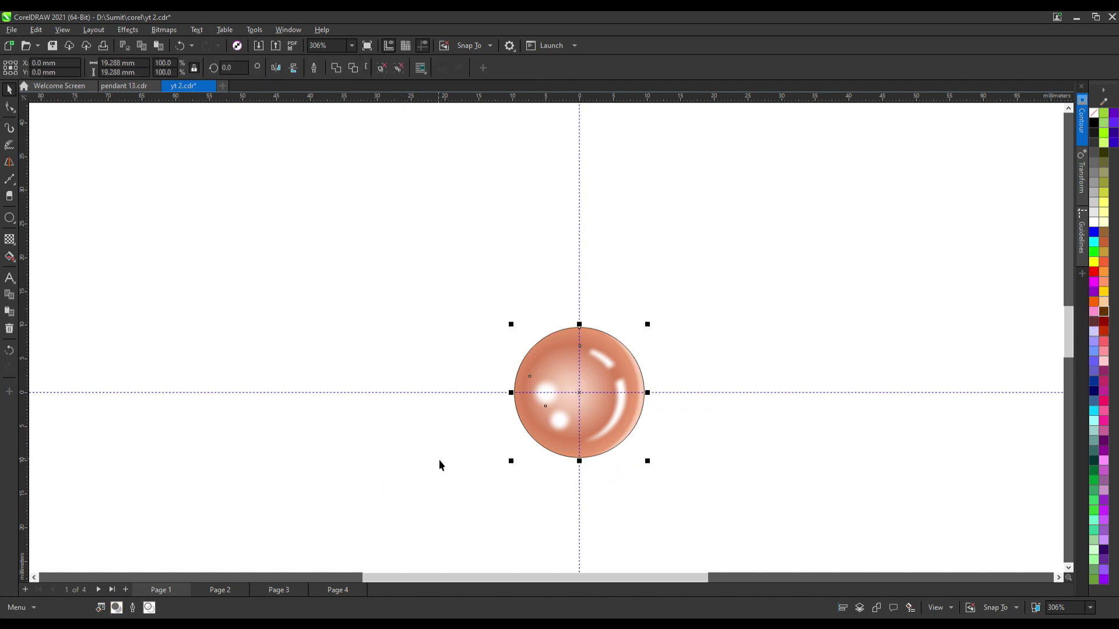
scroll(503, 184, down, 2)
scroll(568, 378, up, 2)
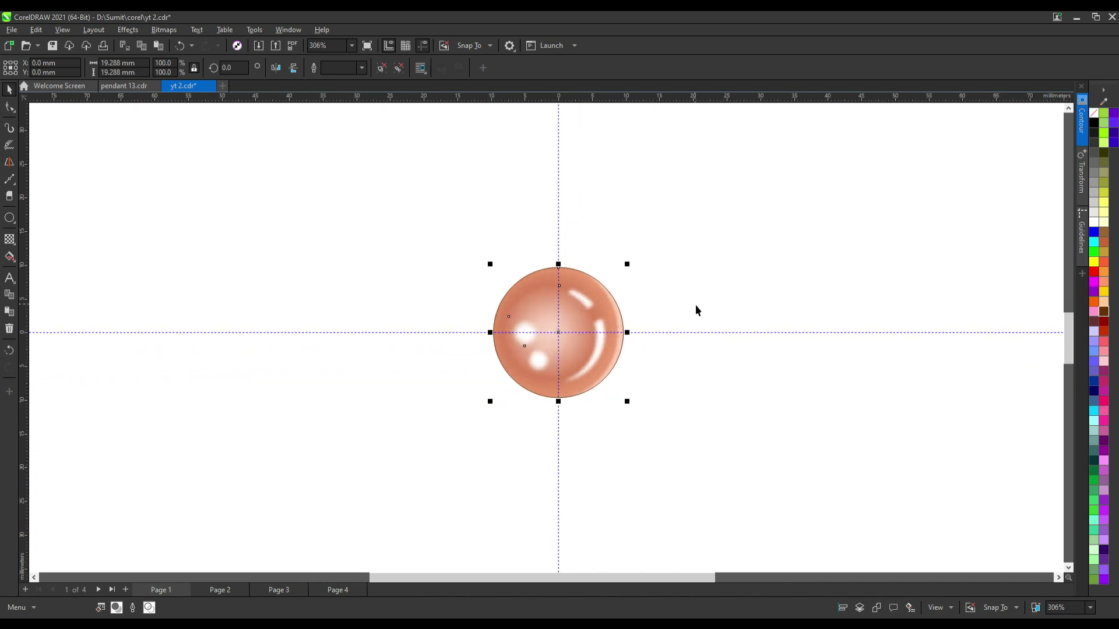
click(696, 304)
scroll(579, 315, up, 1)
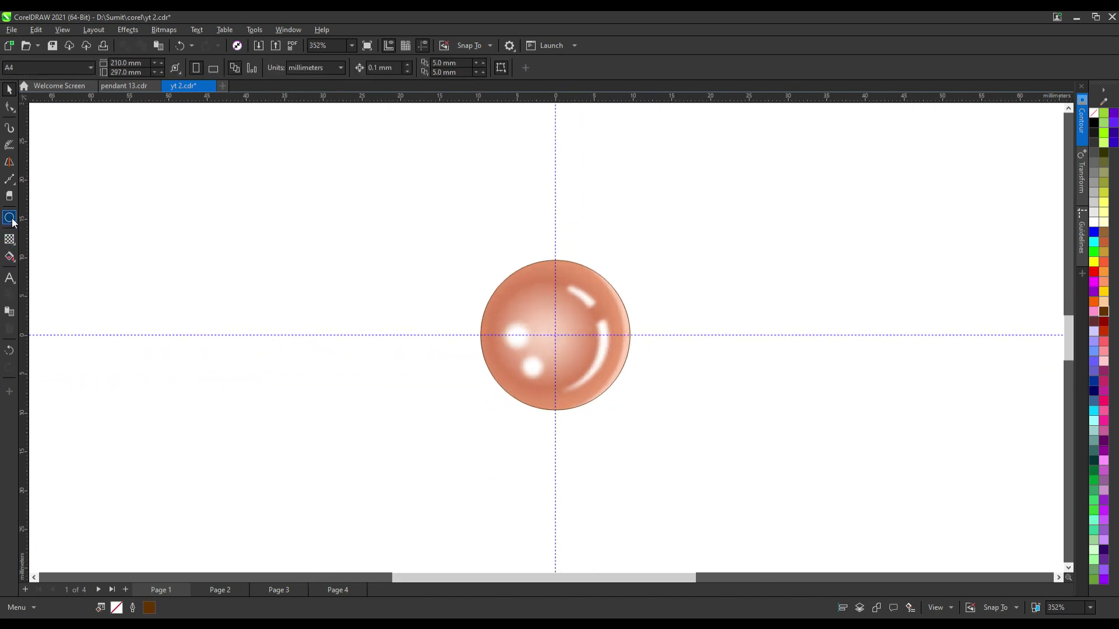
- Ungroup the ball into its separate parts
click(516, 333)
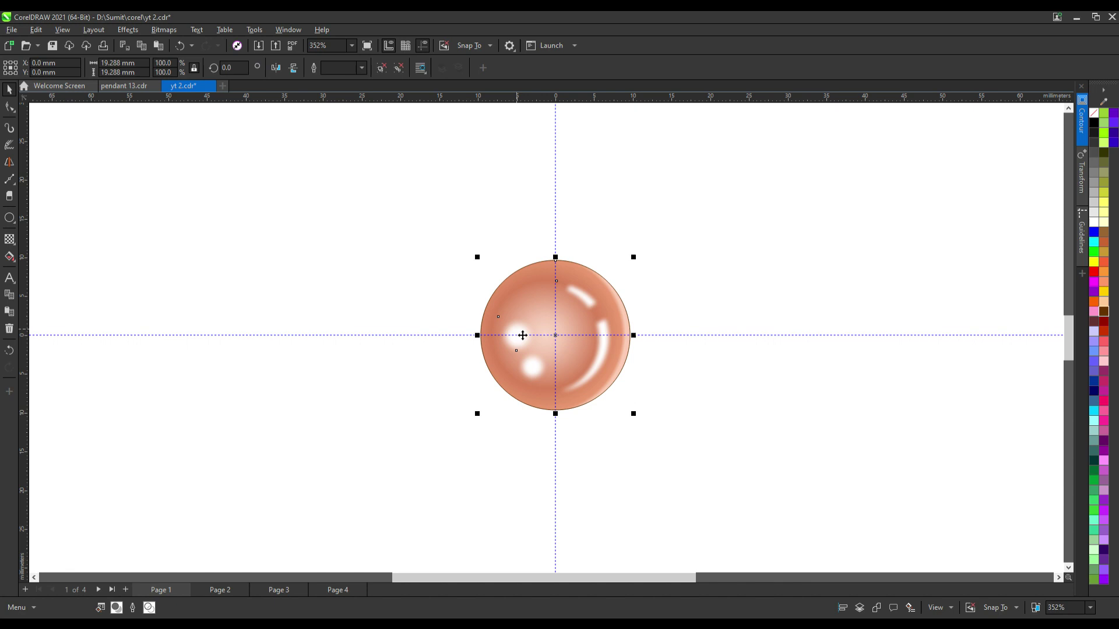
click(685, 325)
click(547, 373)
key(ctrl+u)
key(Escape)
- Move the lower blurred circle to about 2 mm left and 4.1 mm below the ball's centre and scale it to 88.3%
click(532, 365)
scroll(552, 354, up, 1)
drag(532, 389, 543, 389)
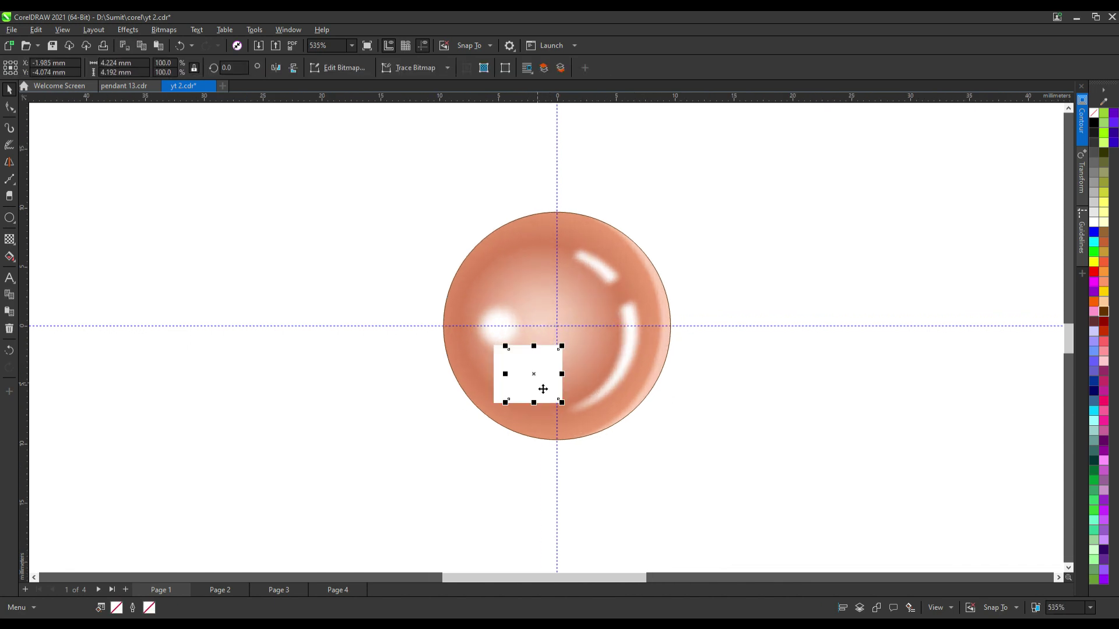
drag(562, 347, 559, 349)
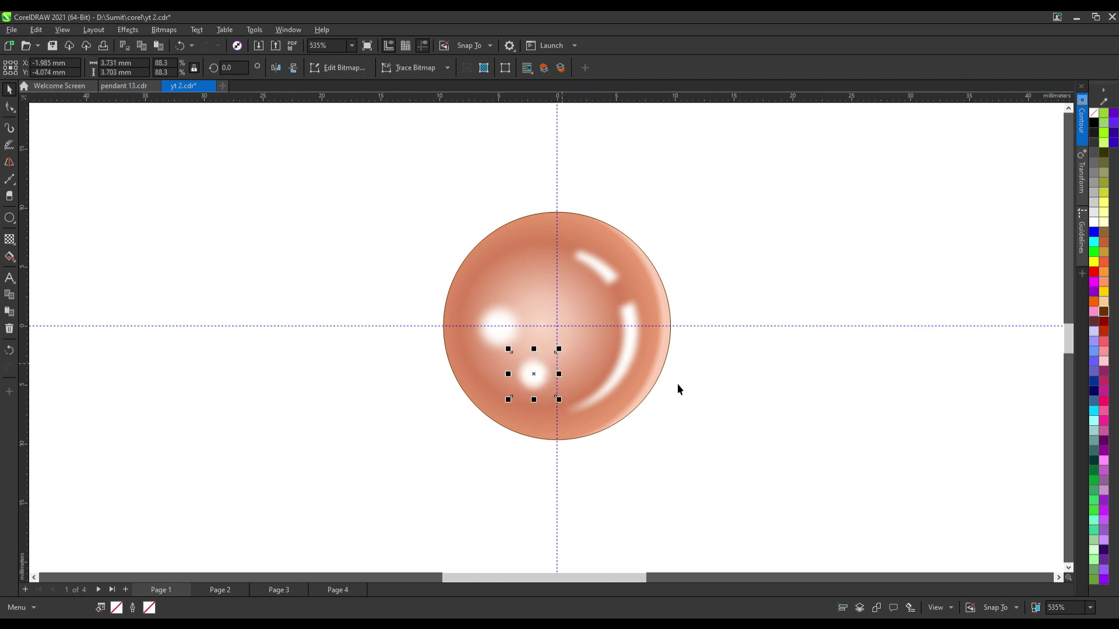
scroll(677, 384, down, 1)
click(715, 378)
scroll(709, 384, down, 1)
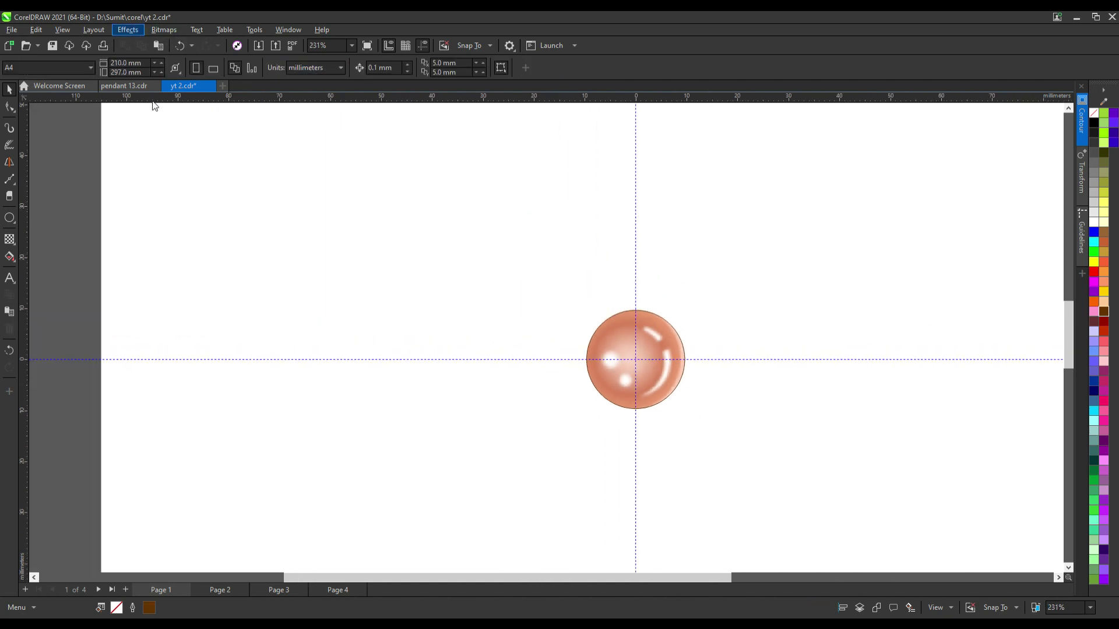
- Soften the lower small white circle further with another blur
click(622, 386)
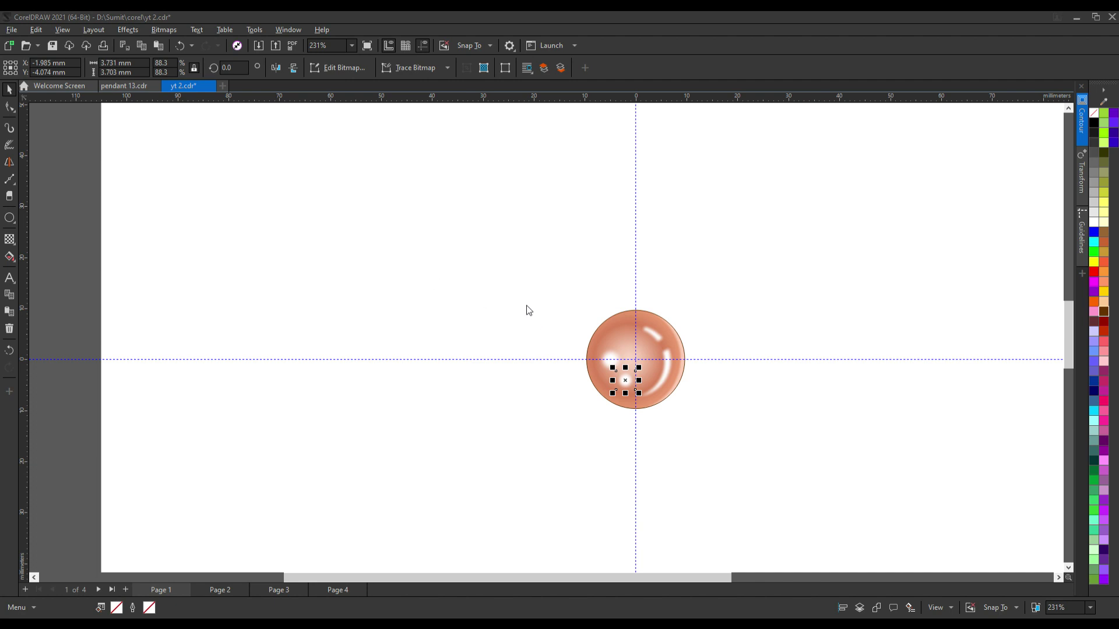
drag(512, 309, 529, 304)
click(449, 297)
scroll(448, 297, down, 1)
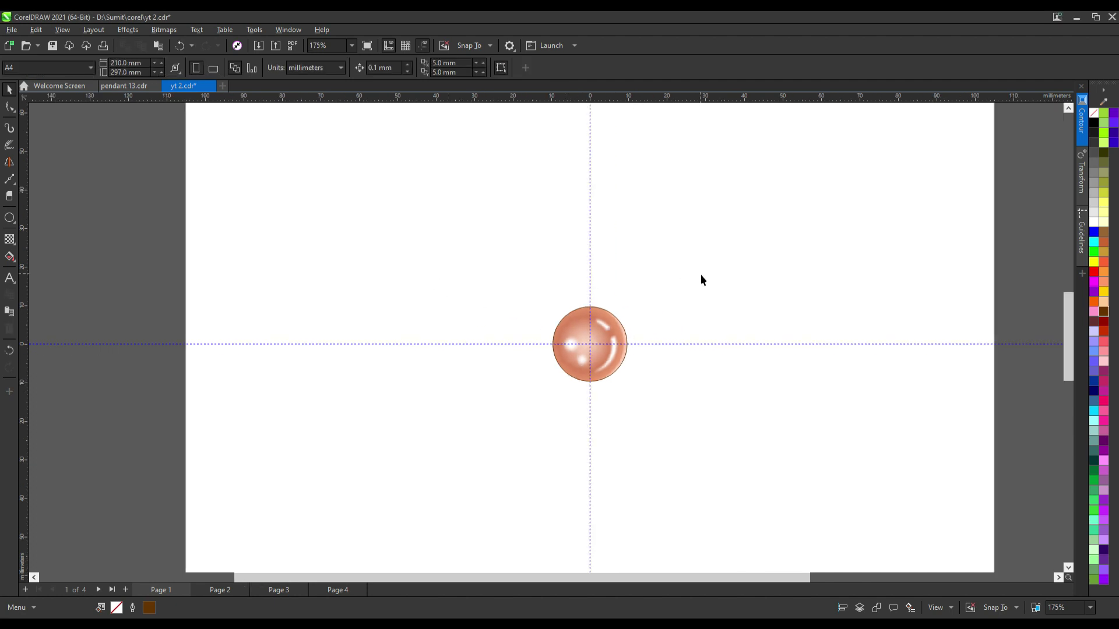
- Group all parts of the ball and activate the Drop Shadow tool
drag(657, 270, 500, 447)
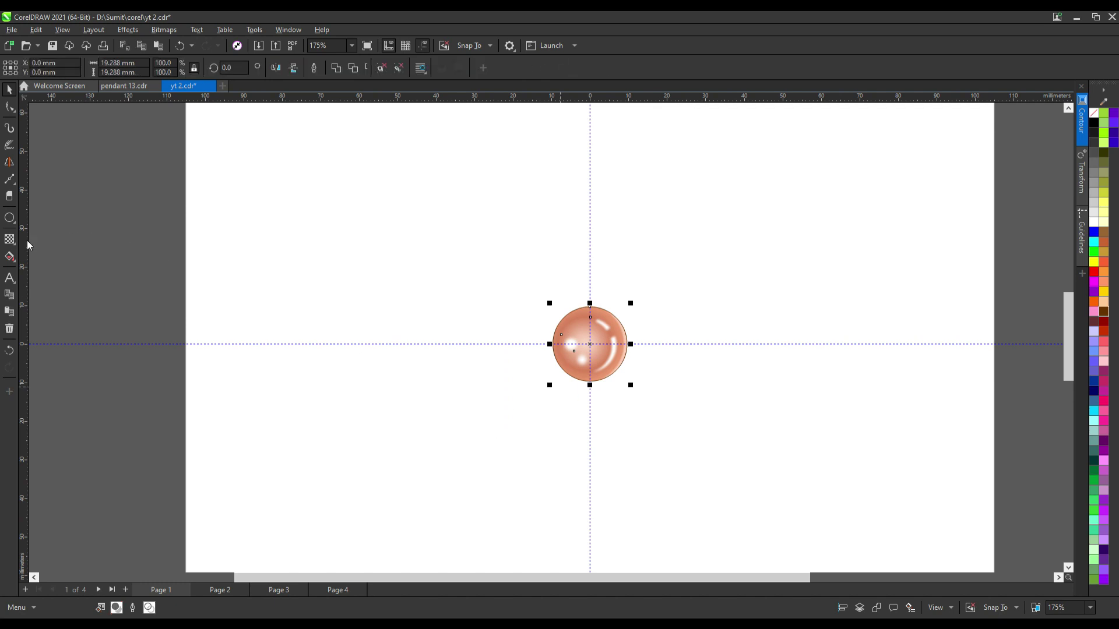
click(12, 242)
click(45, 258)
- Try a perspective shadow preset on the ball, flatten it along the base, and clear the shadow
click(31, 68)
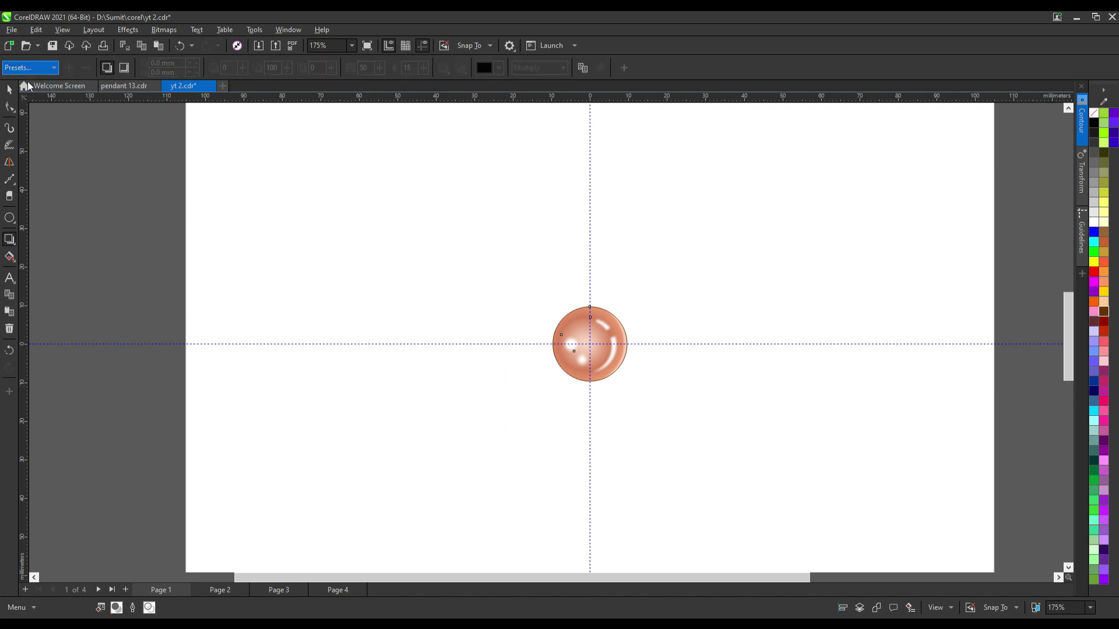
click(33, 127)
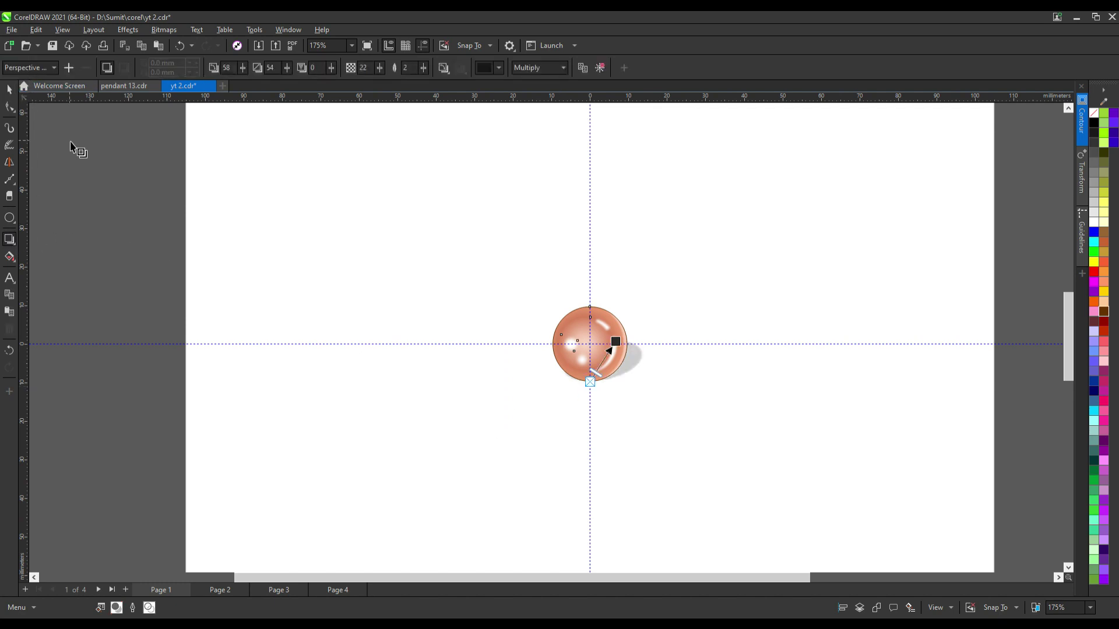
scroll(656, 320, up, 1)
drag(608, 357, 630, 392)
key(ctrl+z)
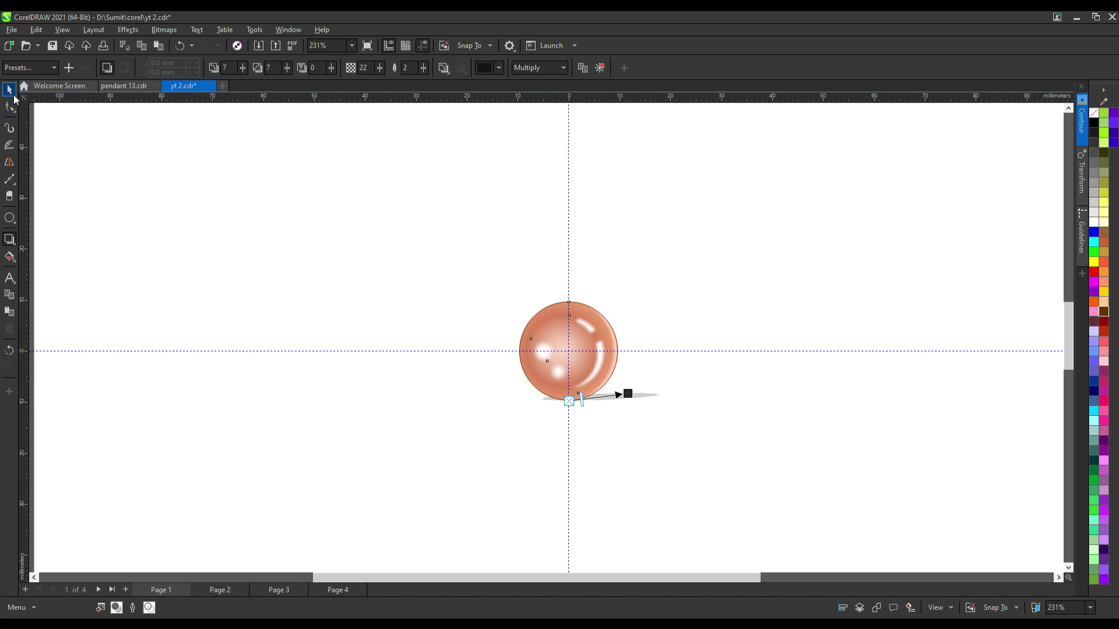
click(9, 90)
click(600, 70)
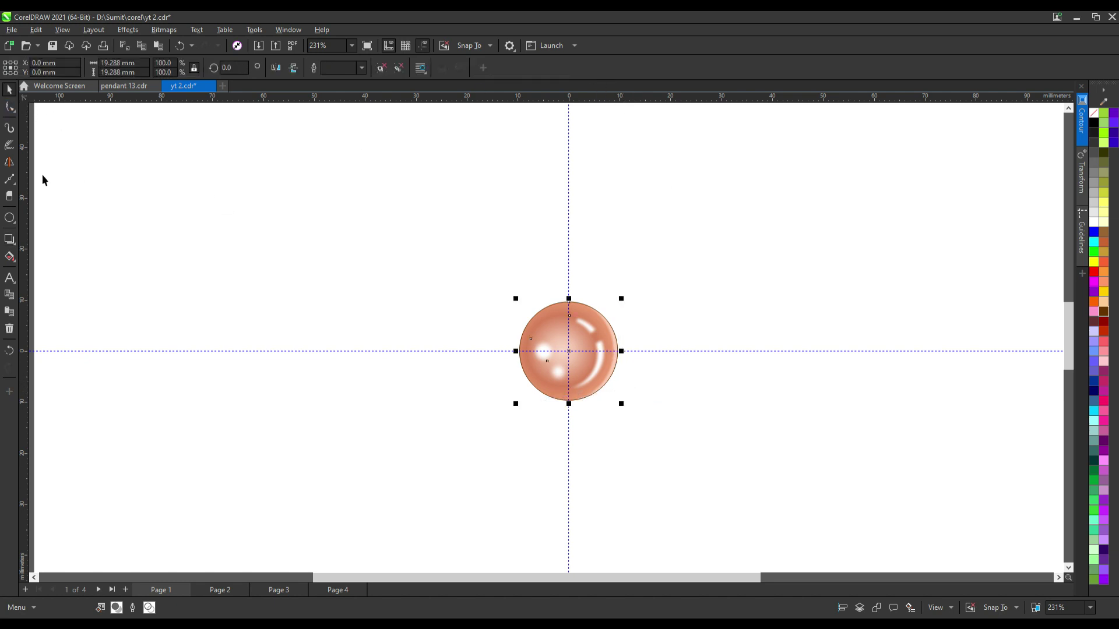
- Cast a black perspective drop shadow from the ball's base to the right, with angle 9, stretch 11, opacity 37 and feathering 15
click(10, 239)
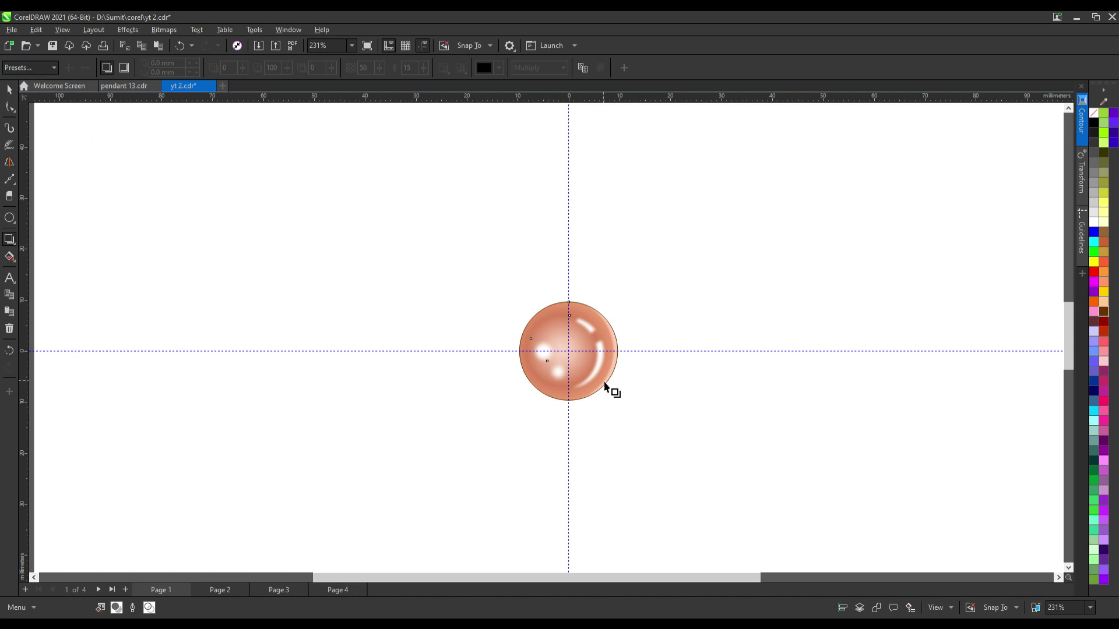
drag(554, 360, 655, 400)
key(ctrl+z)
drag(566, 403, 642, 391)
click(9, 90)
click(641, 189)
scroll(683, 368, down, 1)
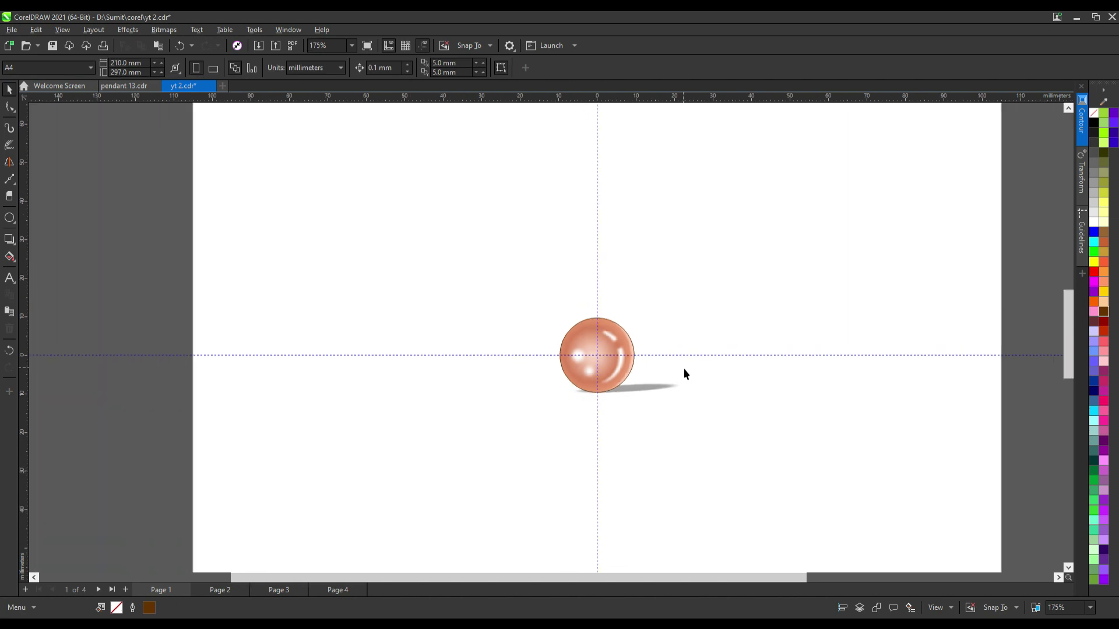
- Flatten the ball's drop shadow to angle 5 and stretch 7
click(657, 389)
scroll(657, 392, up, 1)
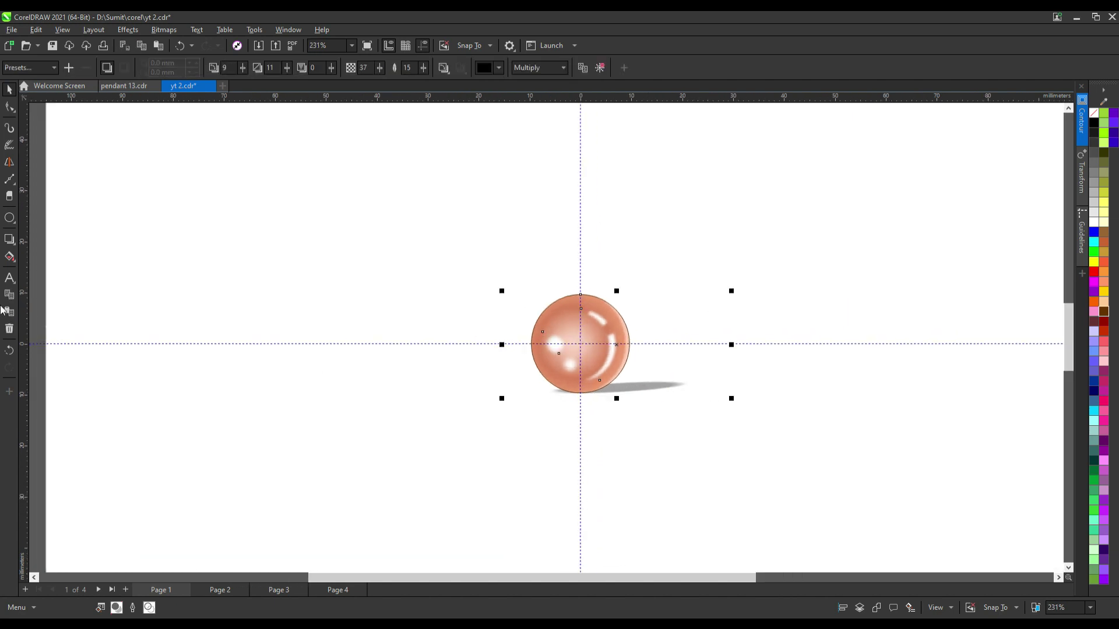
click(9, 257)
scroll(645, 365, up, 1)
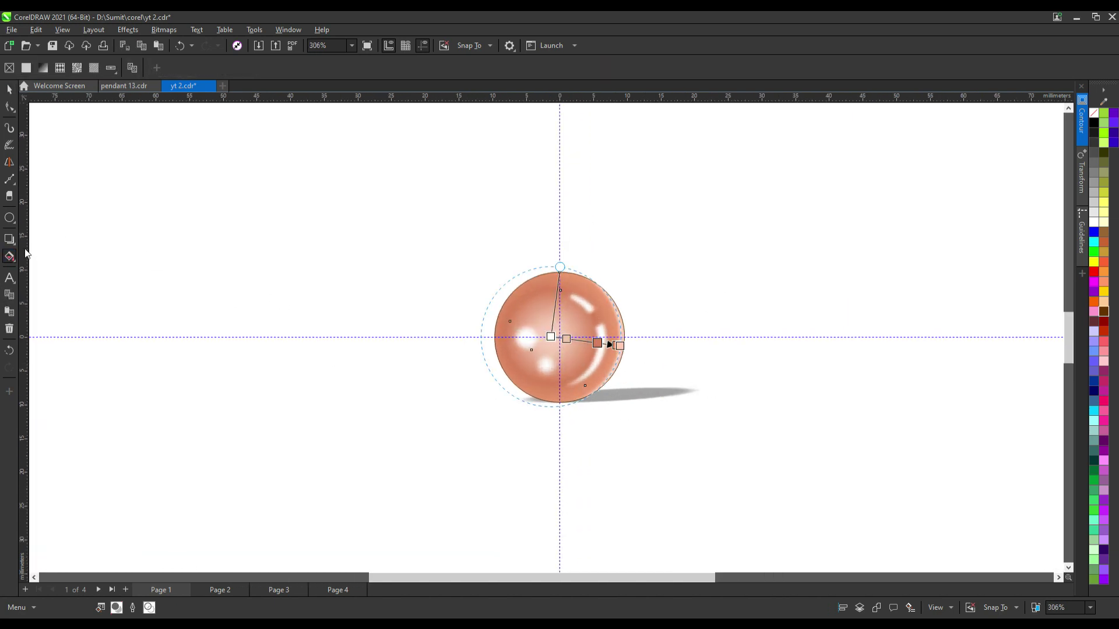
click(10, 238)
drag(663, 393, 665, 399)
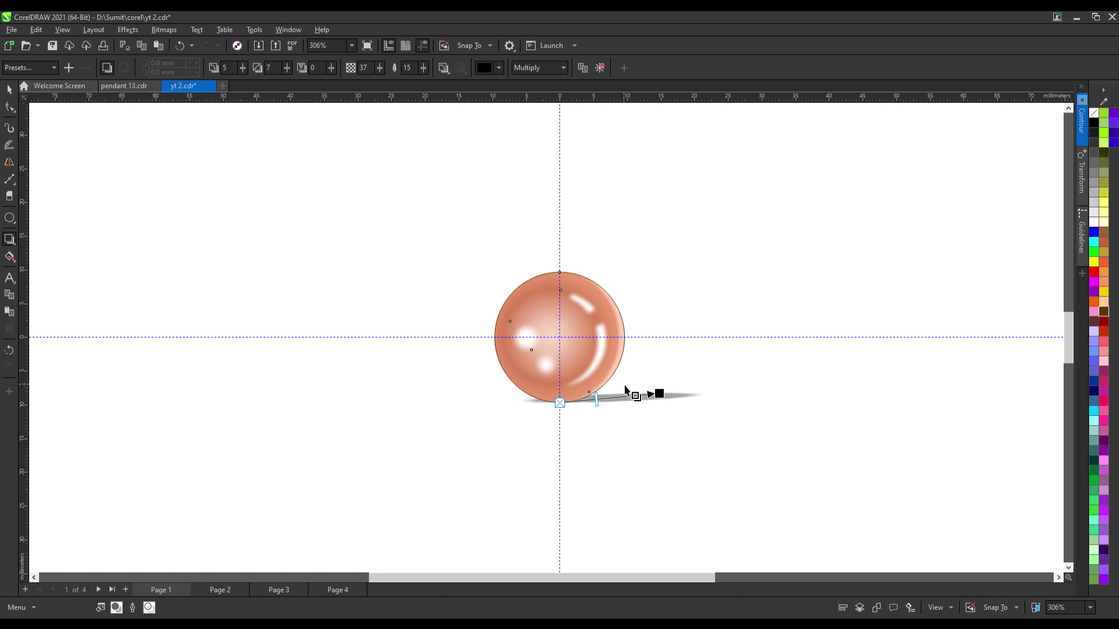
click(10, 92)
click(547, 251)
scroll(547, 251, down, 5)
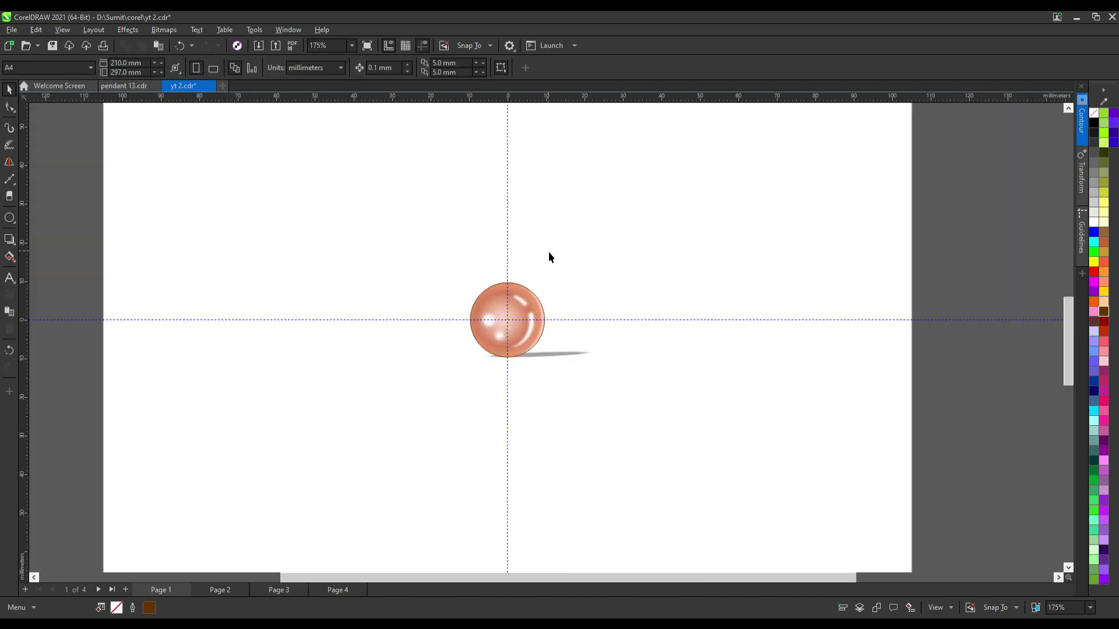
scroll(571, 307, up, 2)
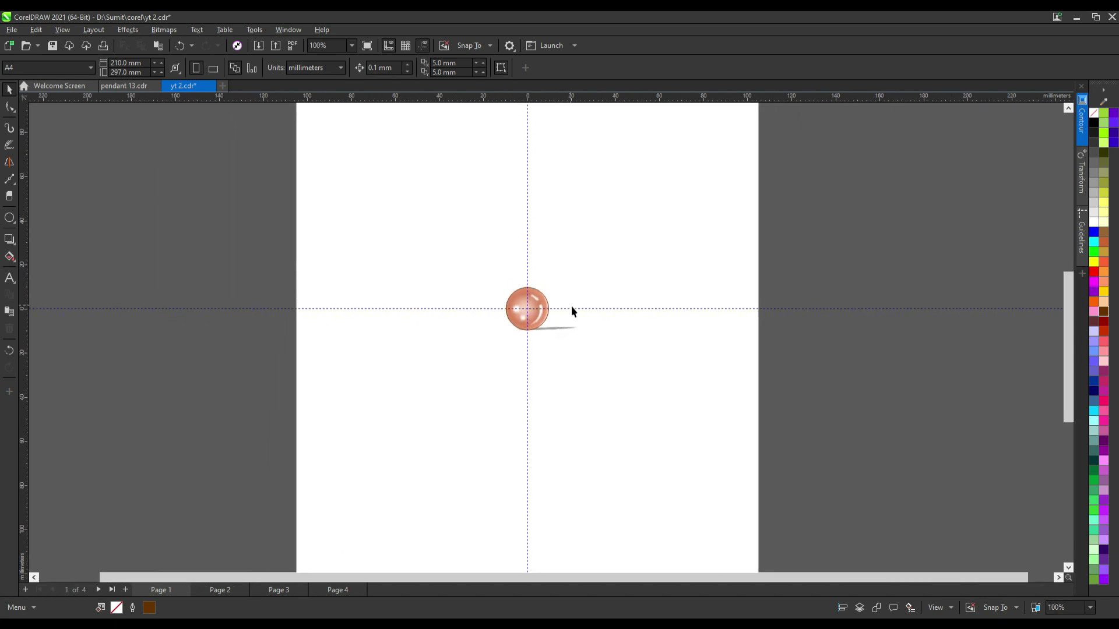
scroll(551, 278, up, 1)
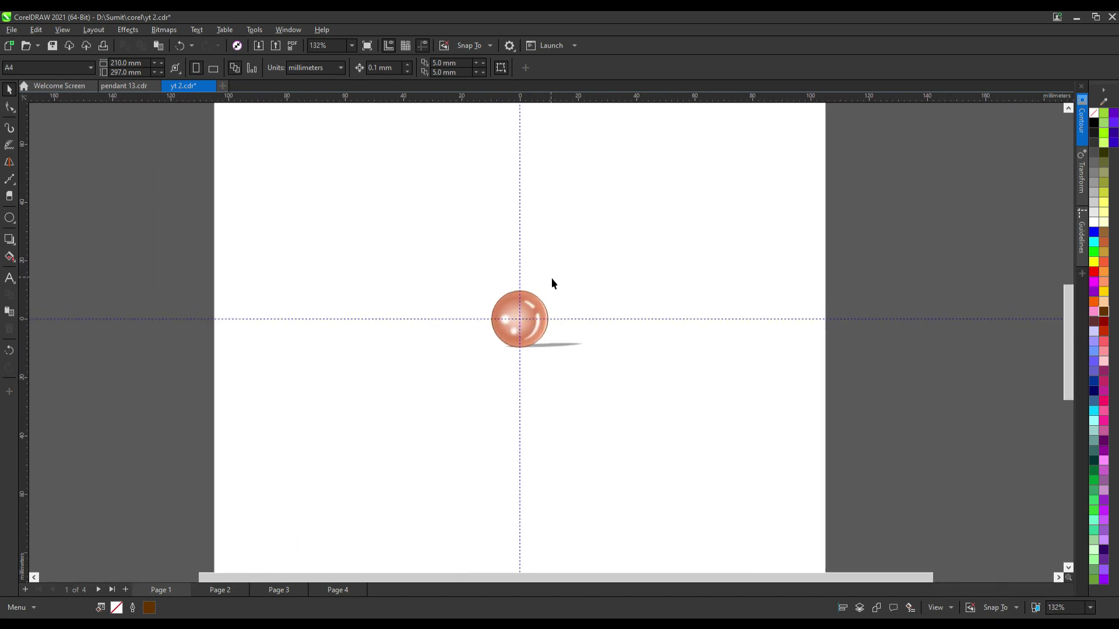